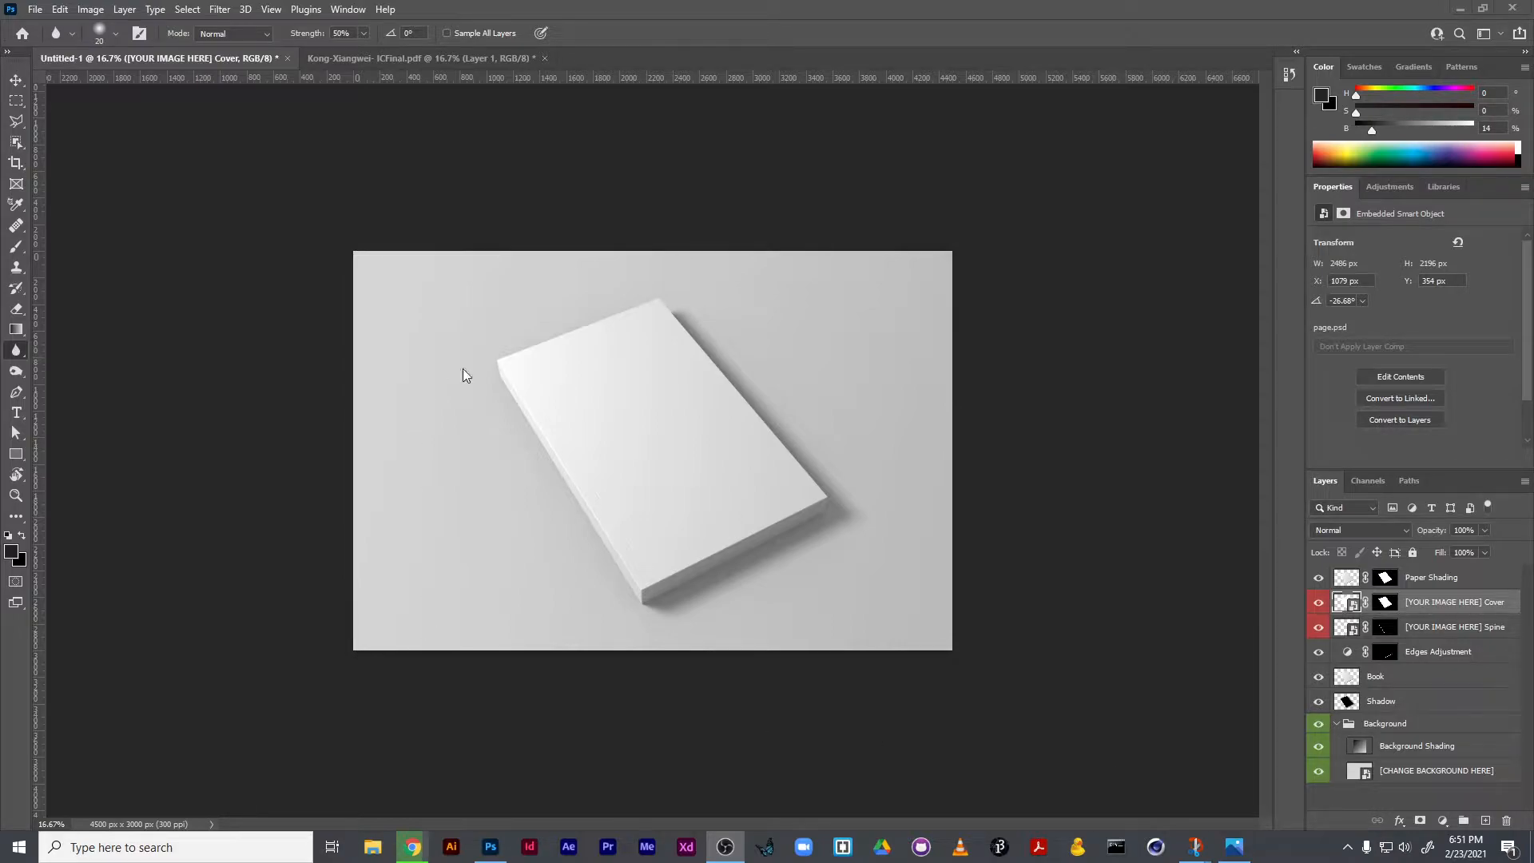
# View the source book template in the browser's Adobe Stock Photoshop Mockups library and return to the blank mockup in Photoshop
pyautogui.hotkey('alt', 'Tab')
pyautogui.hotkey('alt', 'Tab')
pyautogui.click(1246, 14)
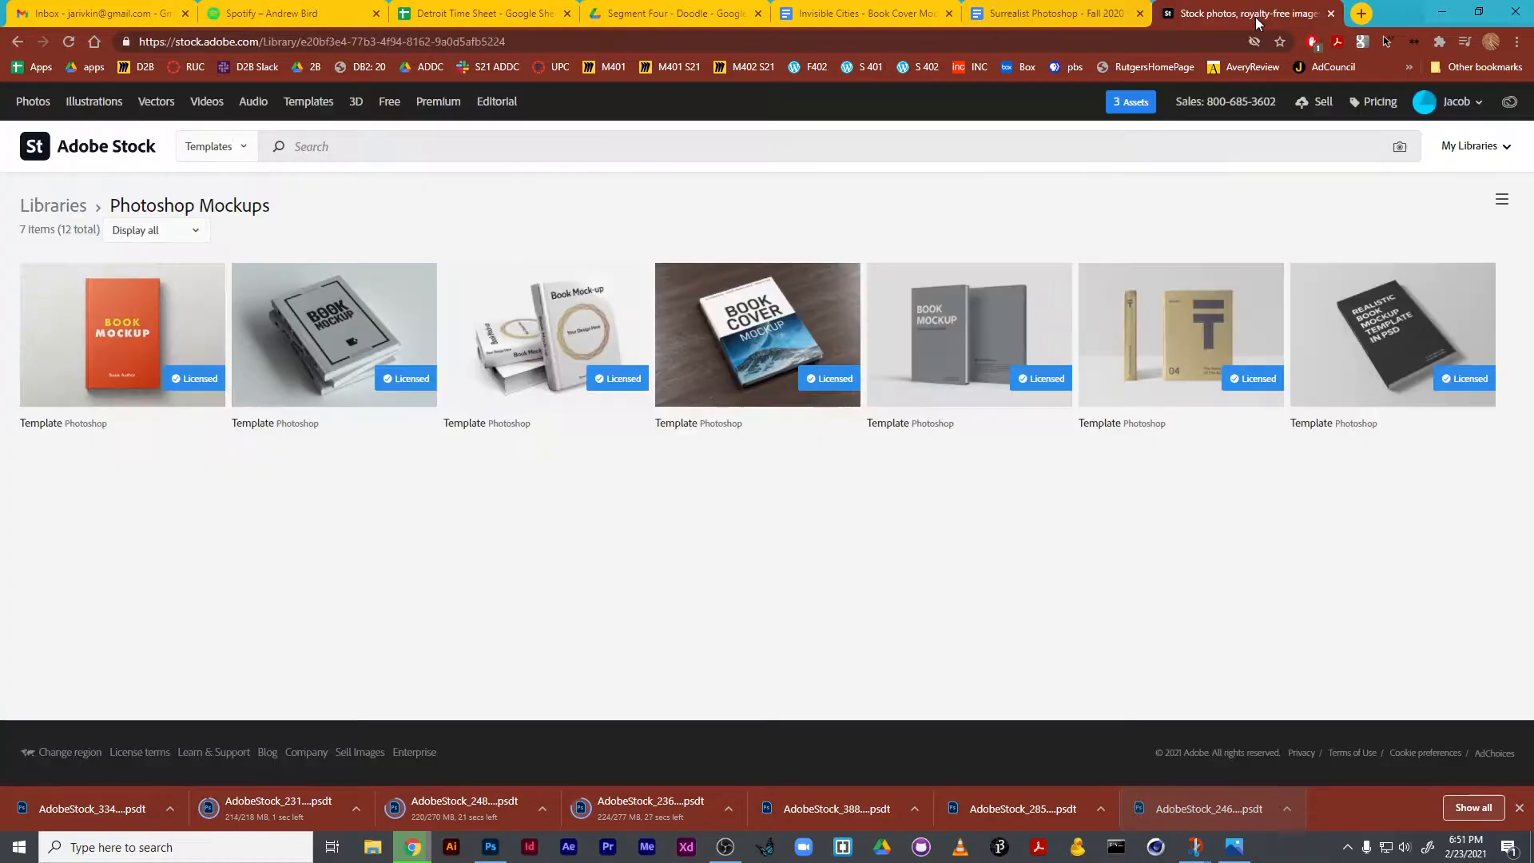
pyautogui.moveTo(1386, 363)
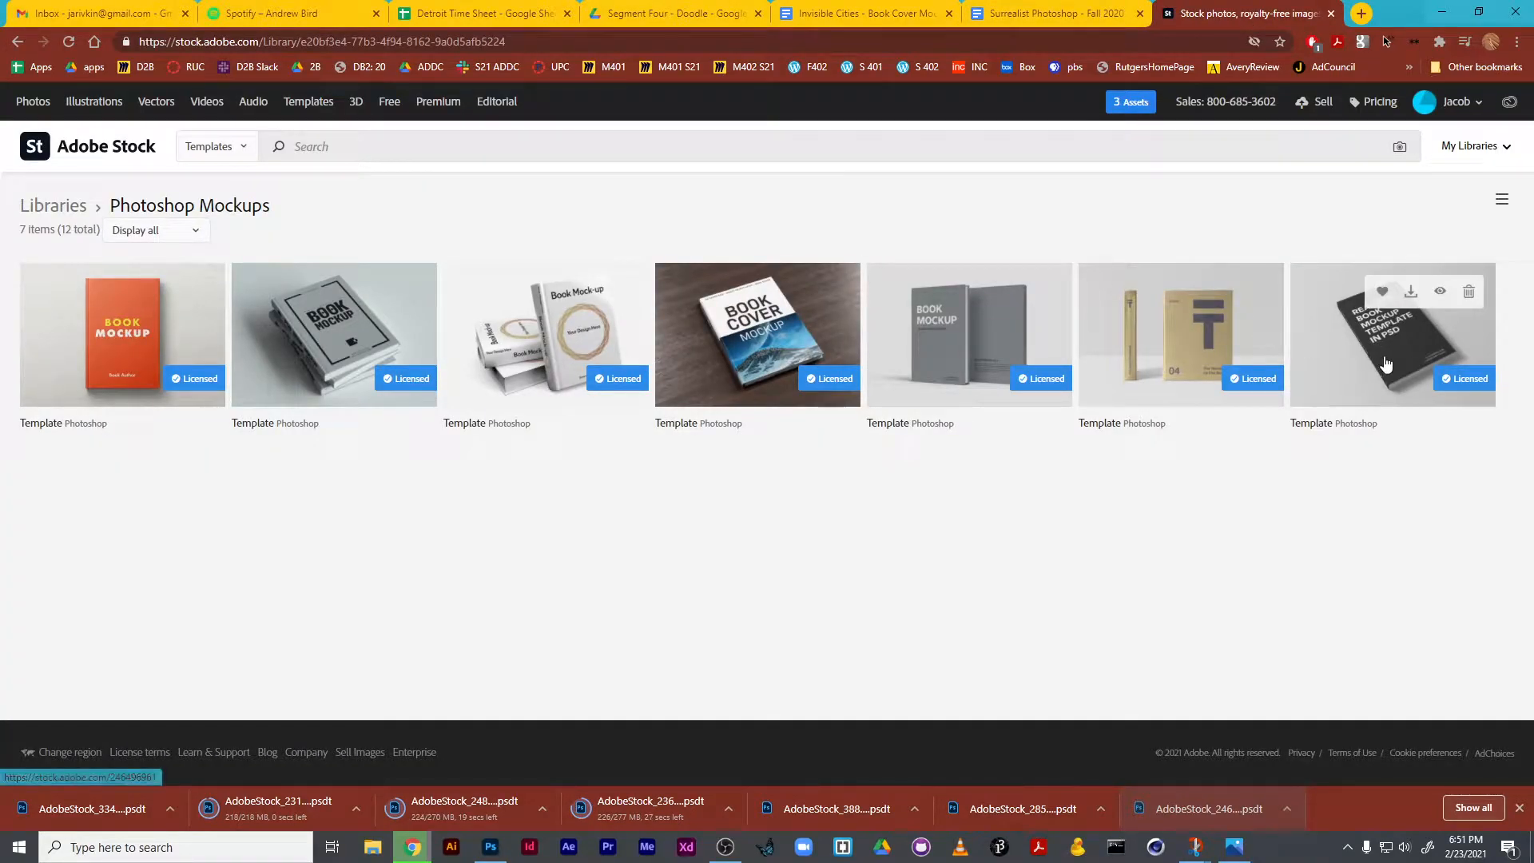
pyautogui.hotkey('alt', 'Tab')
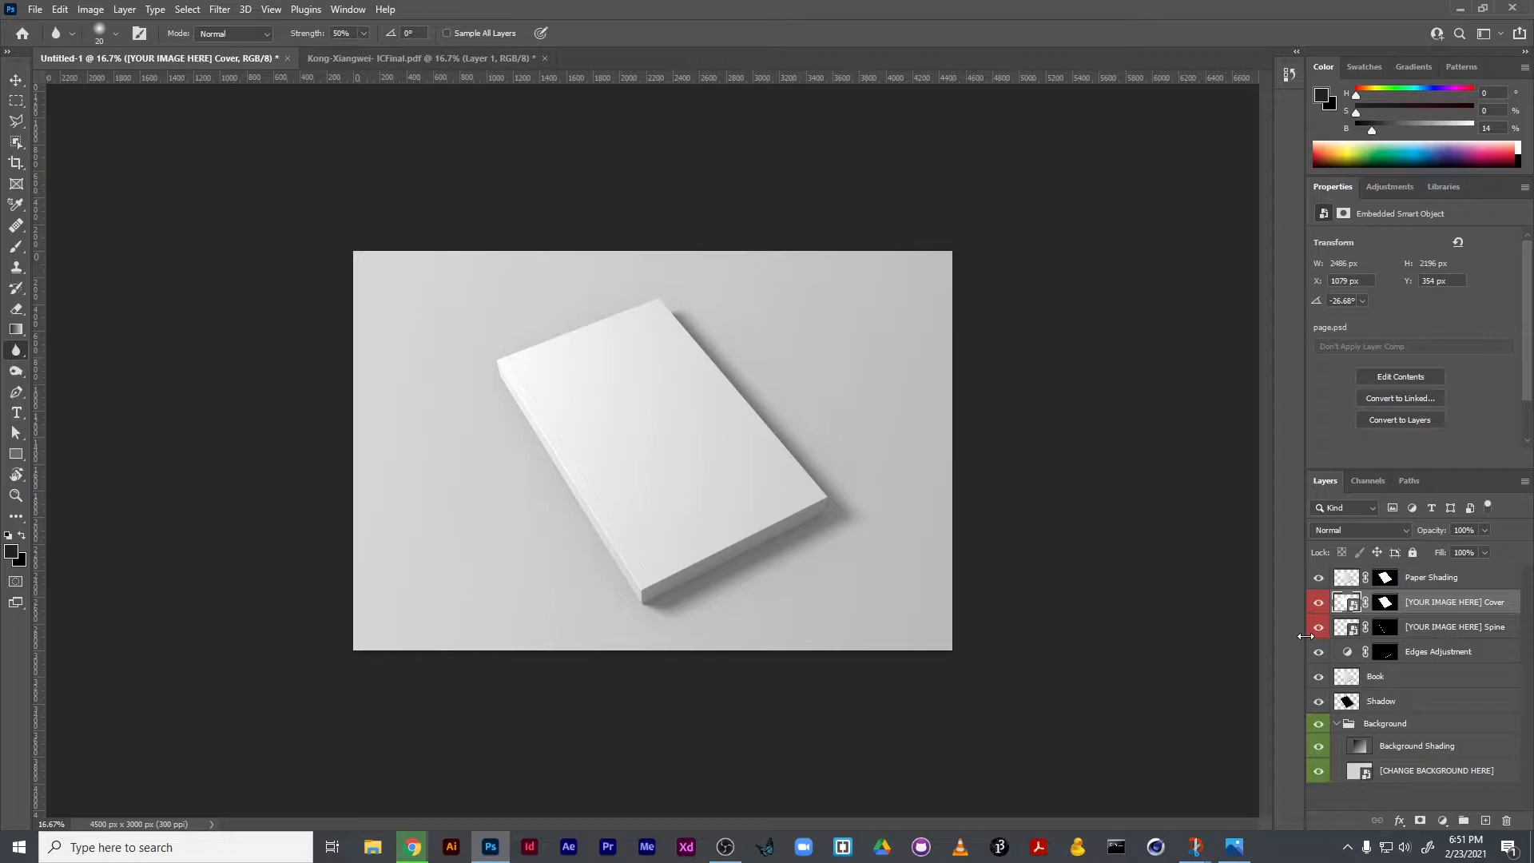
# Widen the area showing the layers, check the artwork document, and open the contents of the mockup's Cover smart object
pyautogui.moveTo(1303, 634); pyautogui.dragTo(1112, 649)
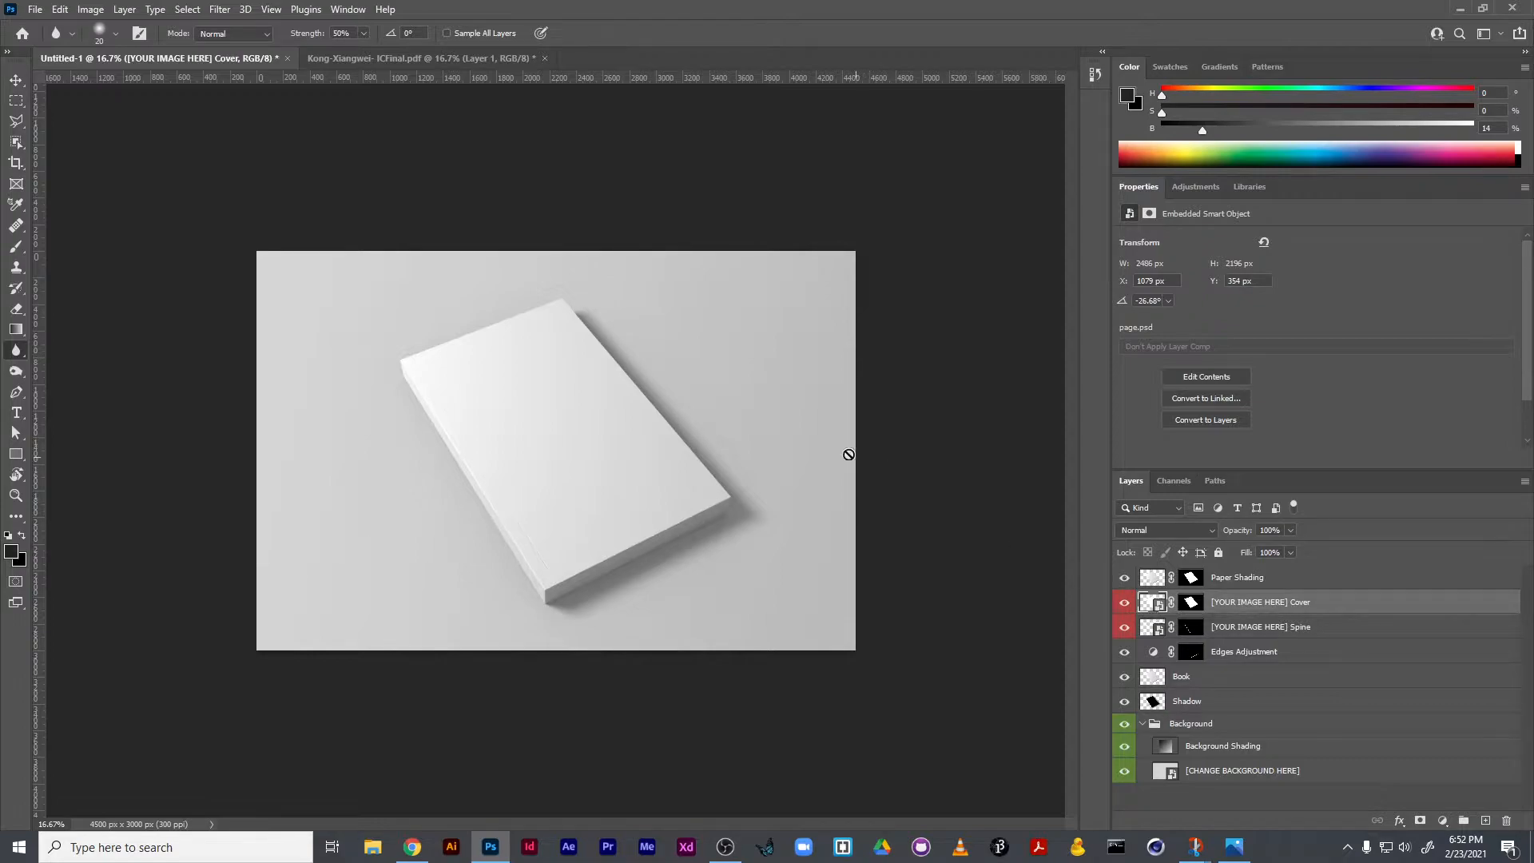
pyautogui.click(355, 58)
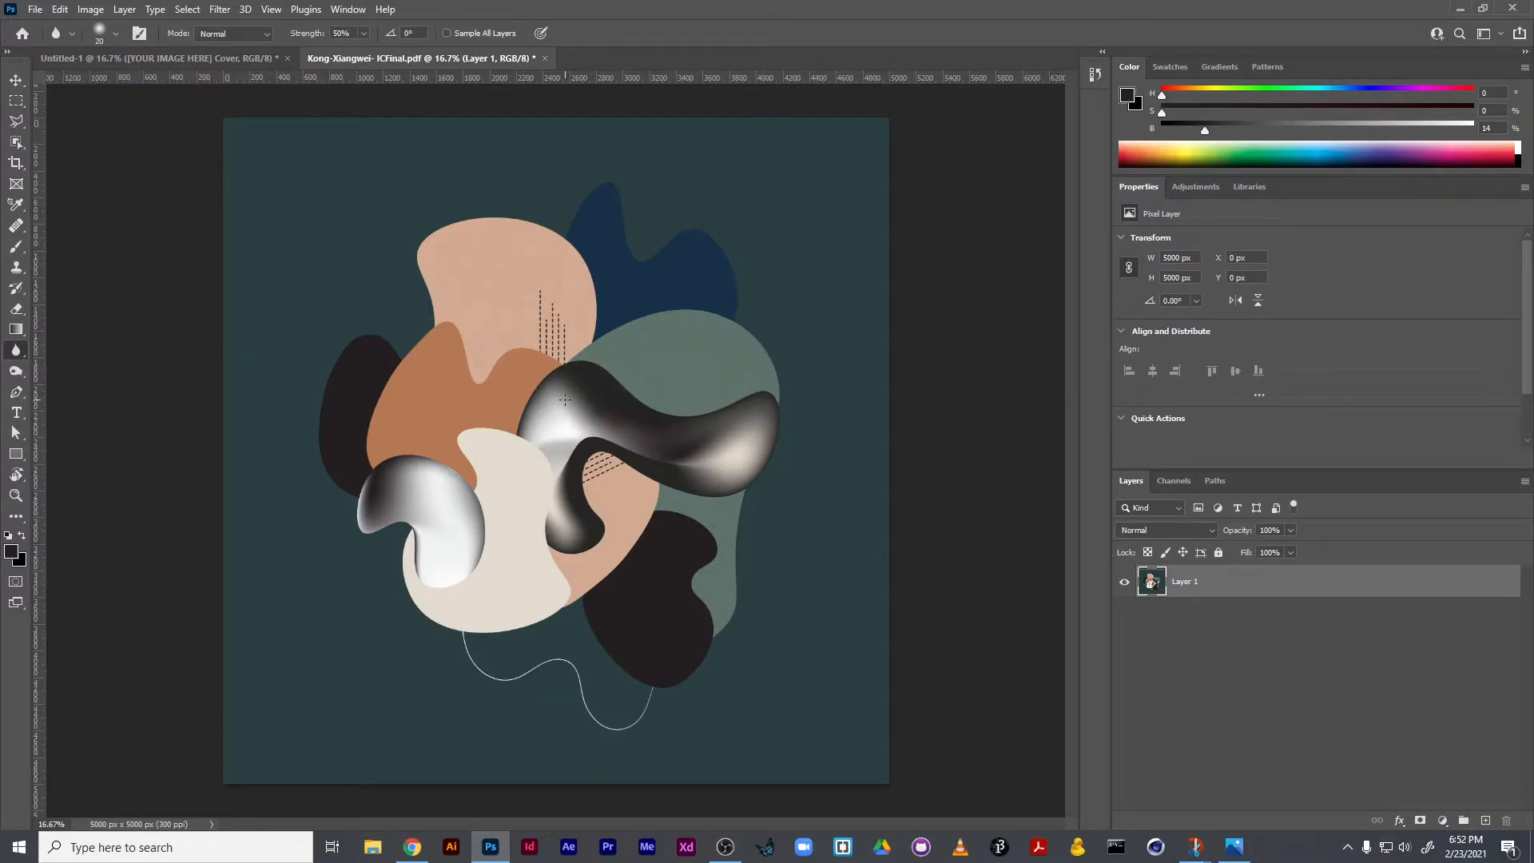
pyautogui.click(212, 62)
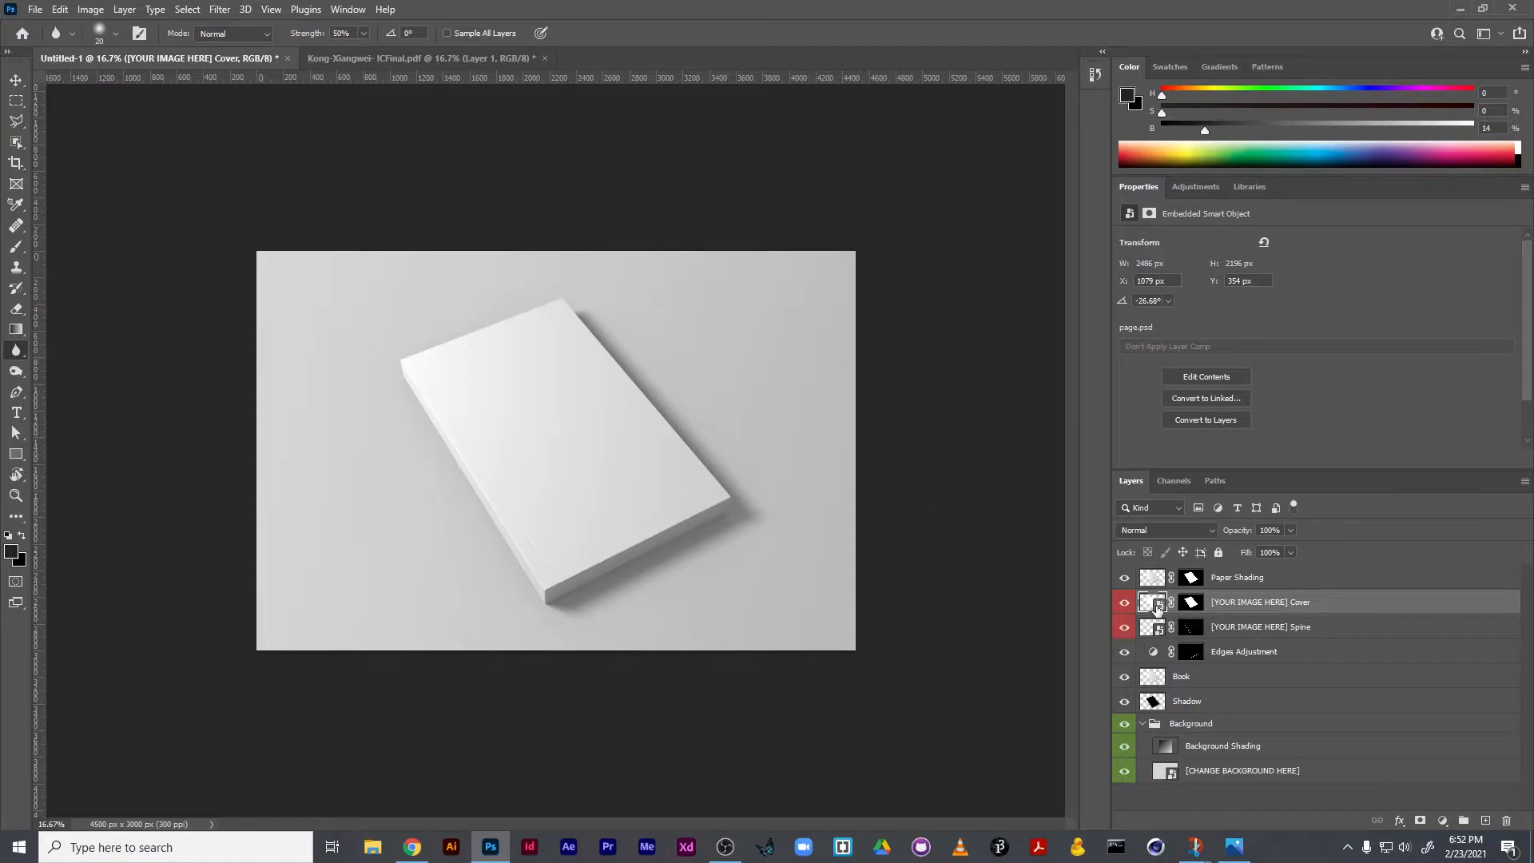
pyautogui.doubleClick(1159, 607)
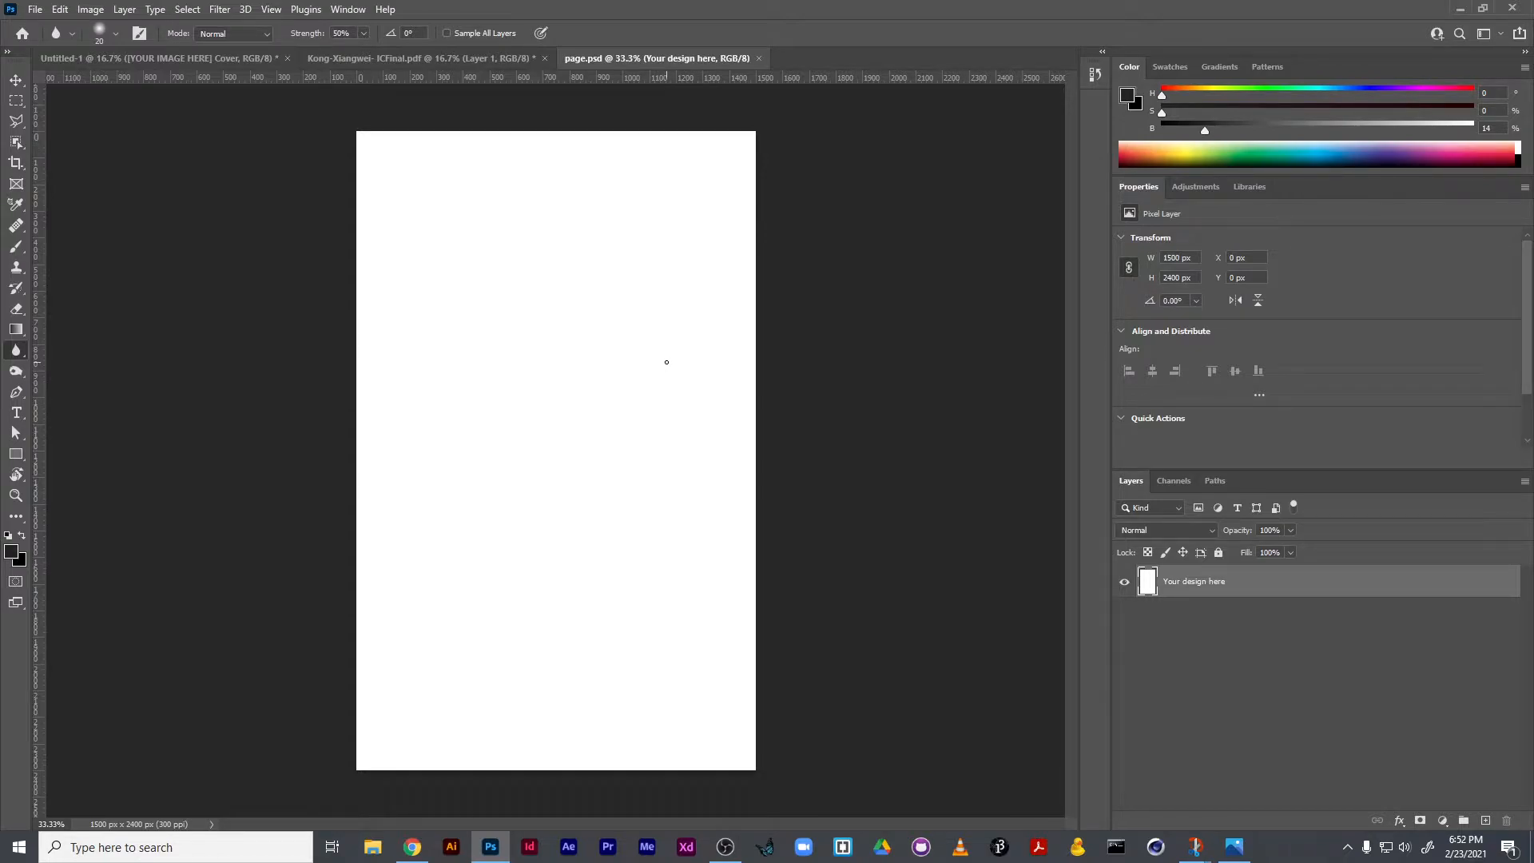
# Duplicate Layer 1 of the artwork document into page.psd and return to page.psd
pyautogui.click(357, 61)
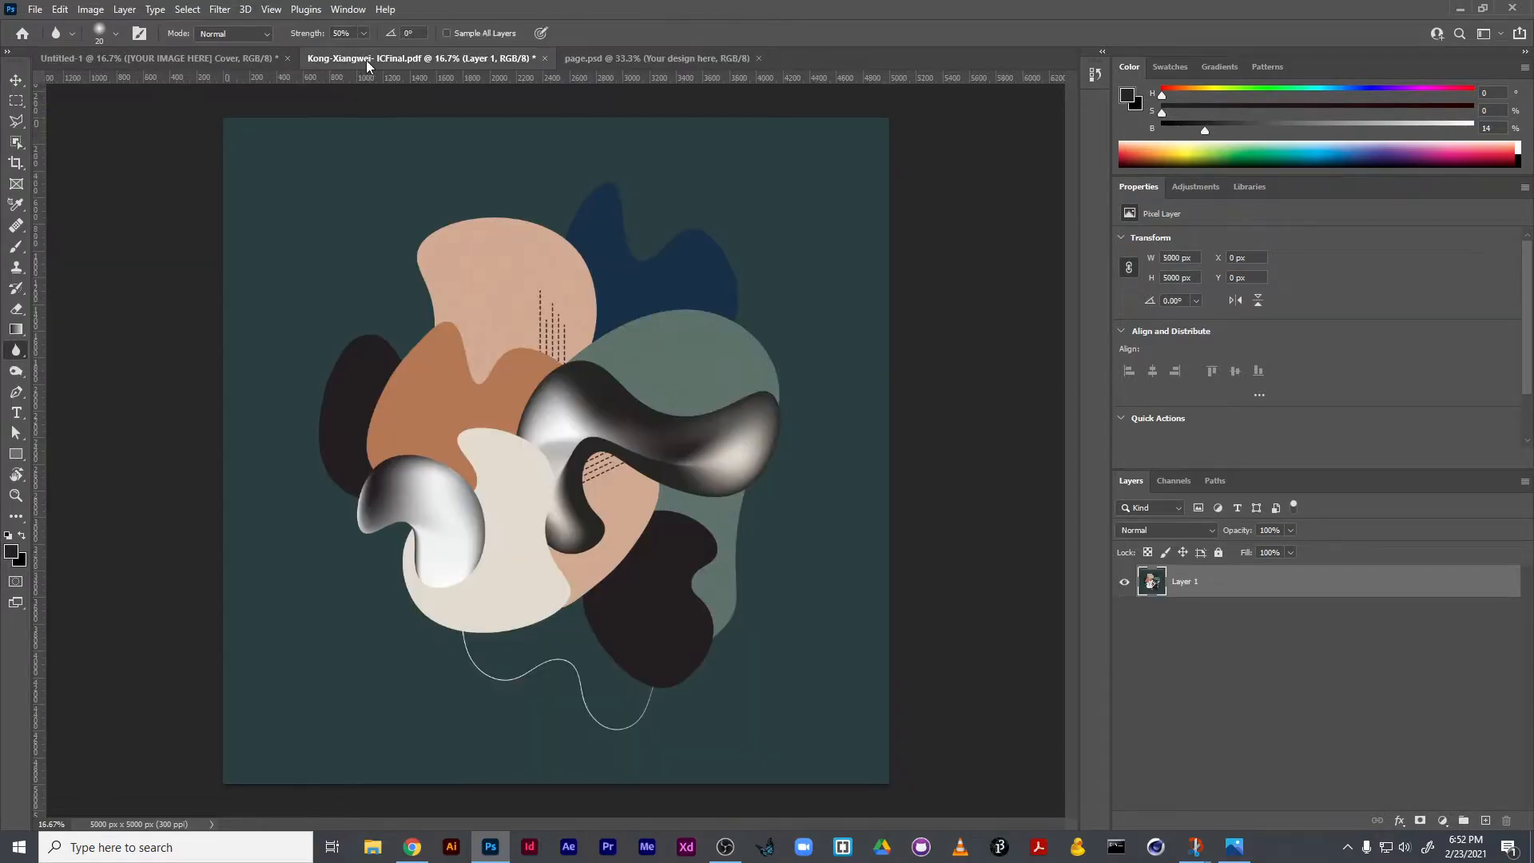
pyautogui.rightClick(1222, 581)
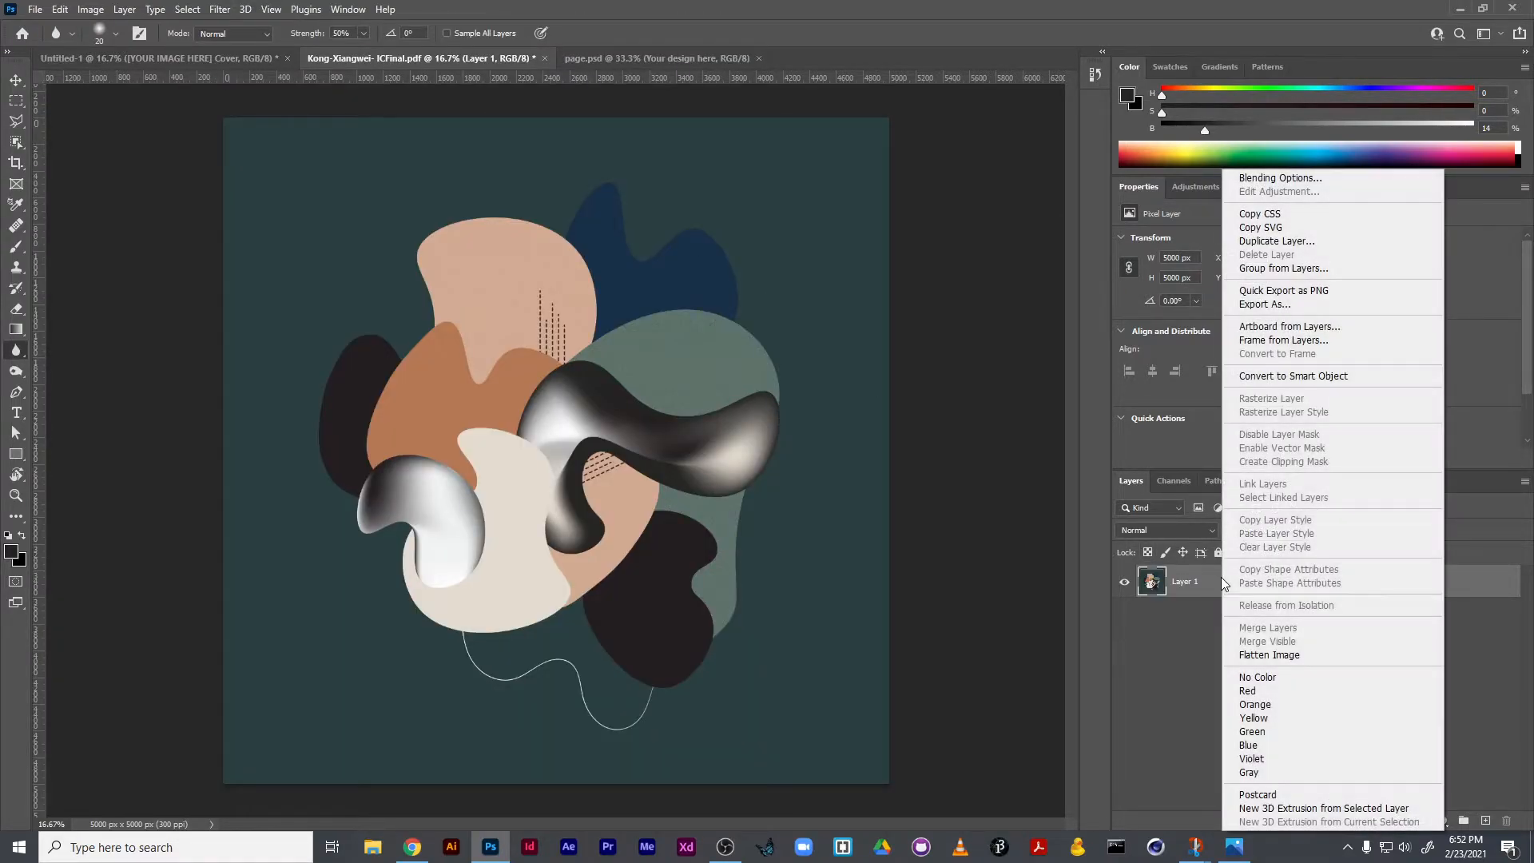
pyautogui.click(1314, 241)
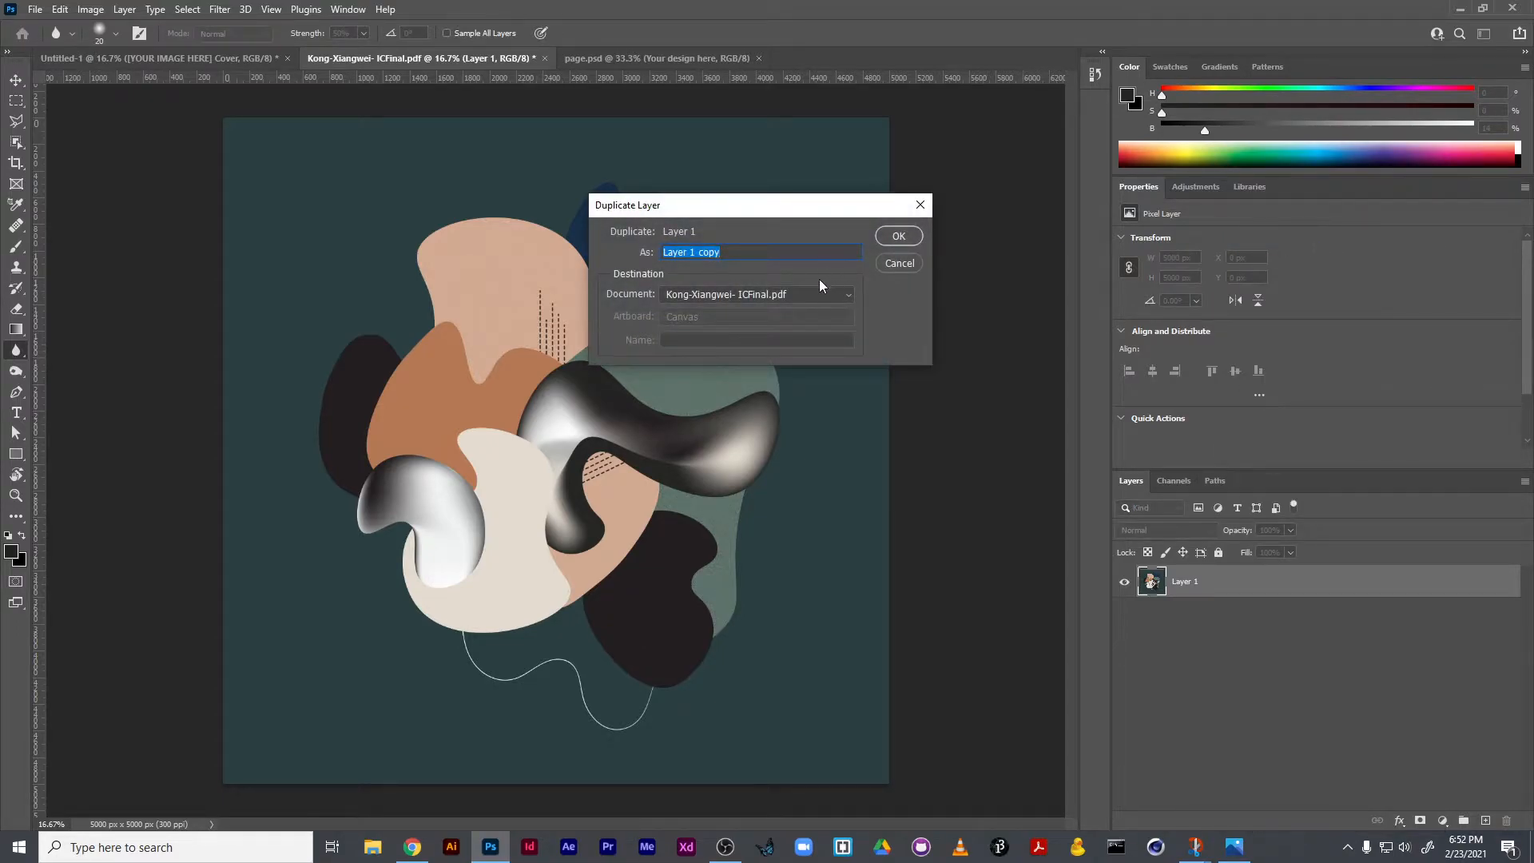
pyautogui.click(799, 294)
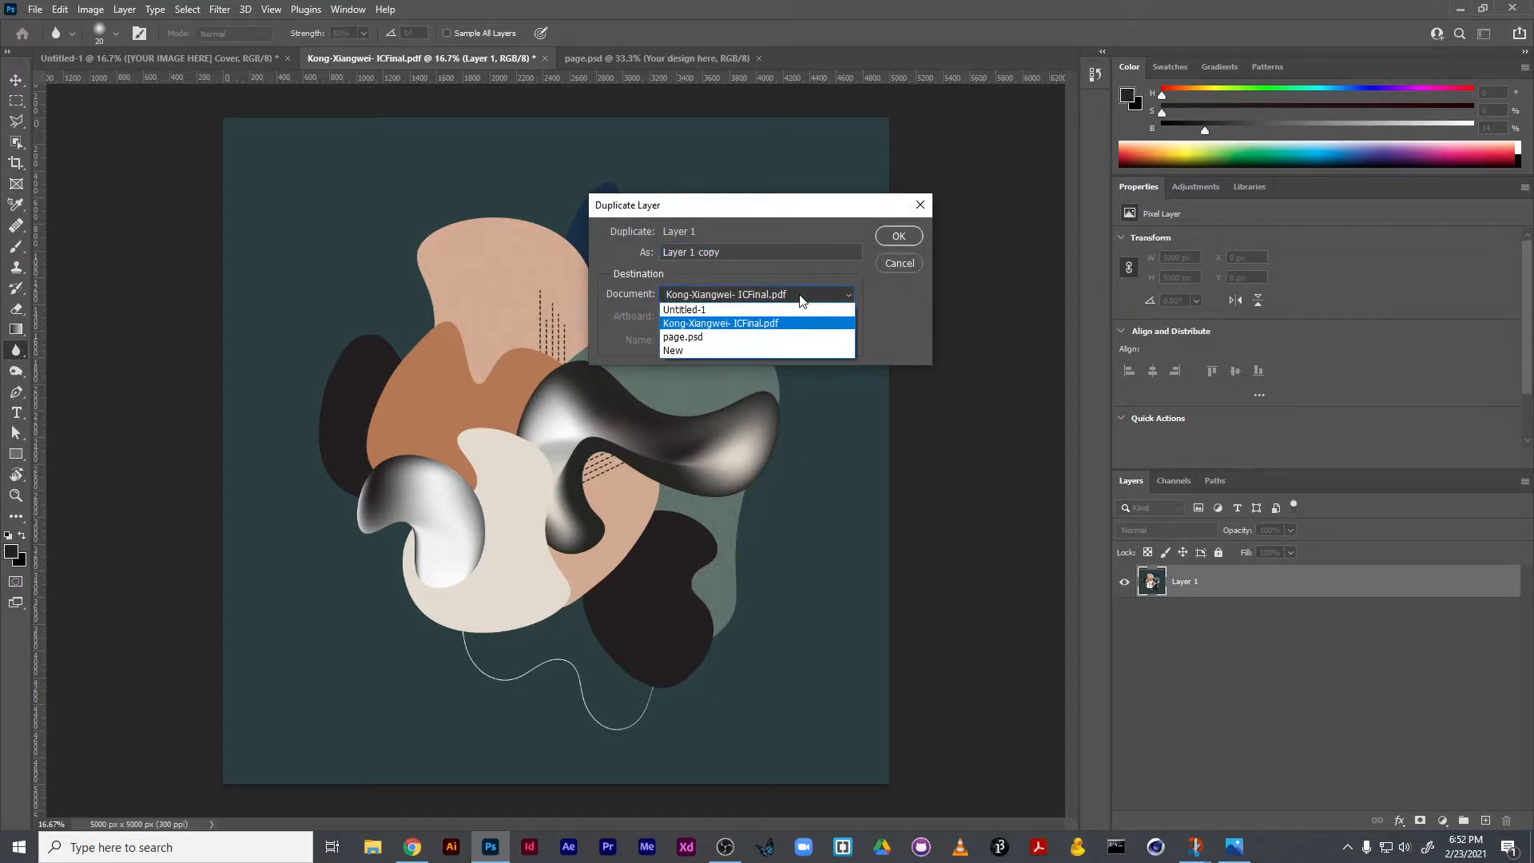
pyautogui.click(797, 339)
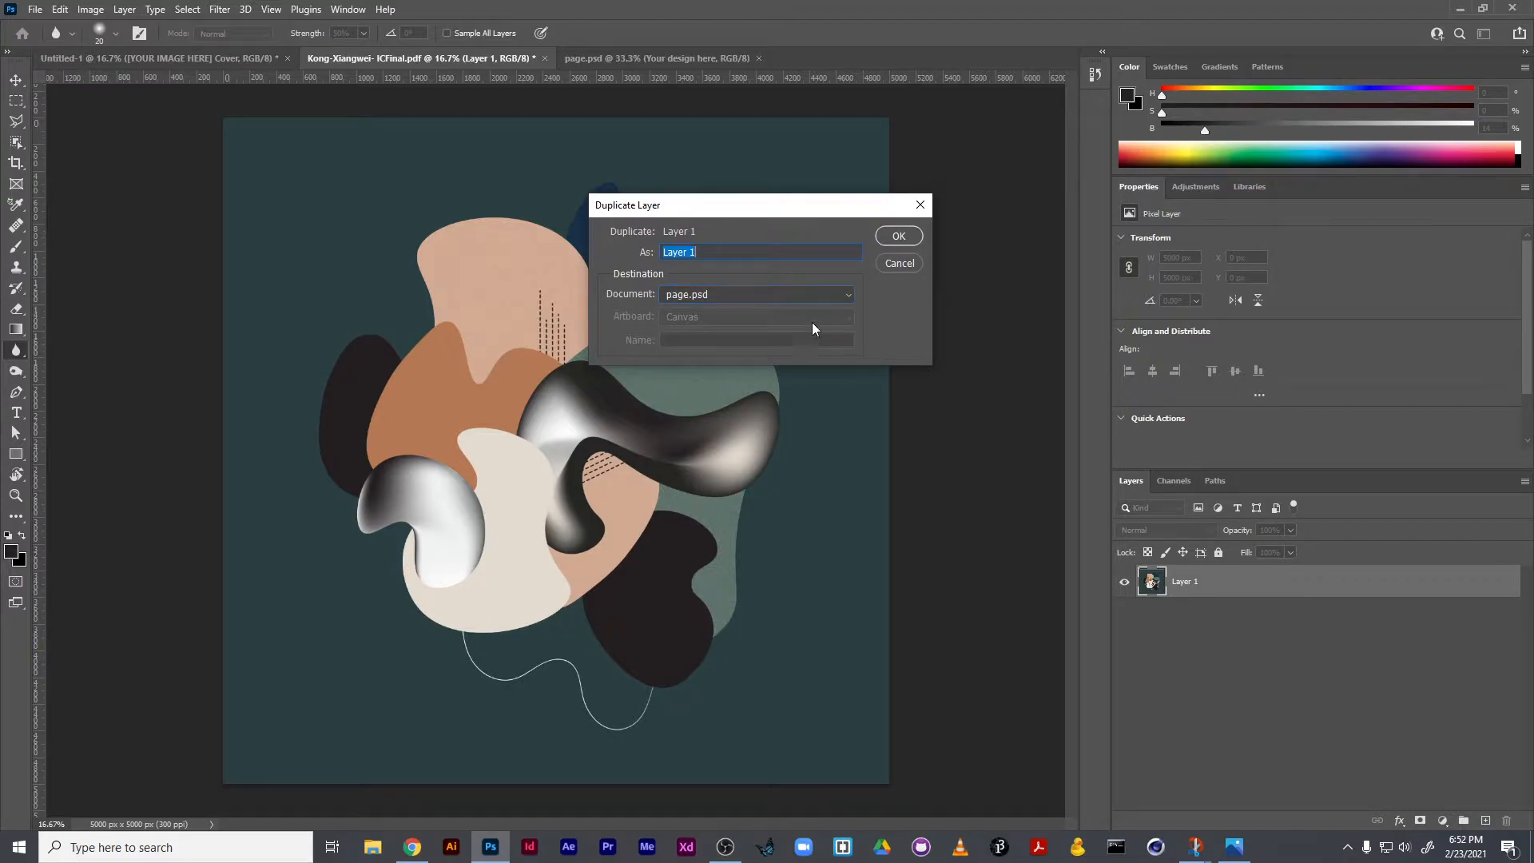
pyautogui.click(886, 237)
pyautogui.click(627, 60)
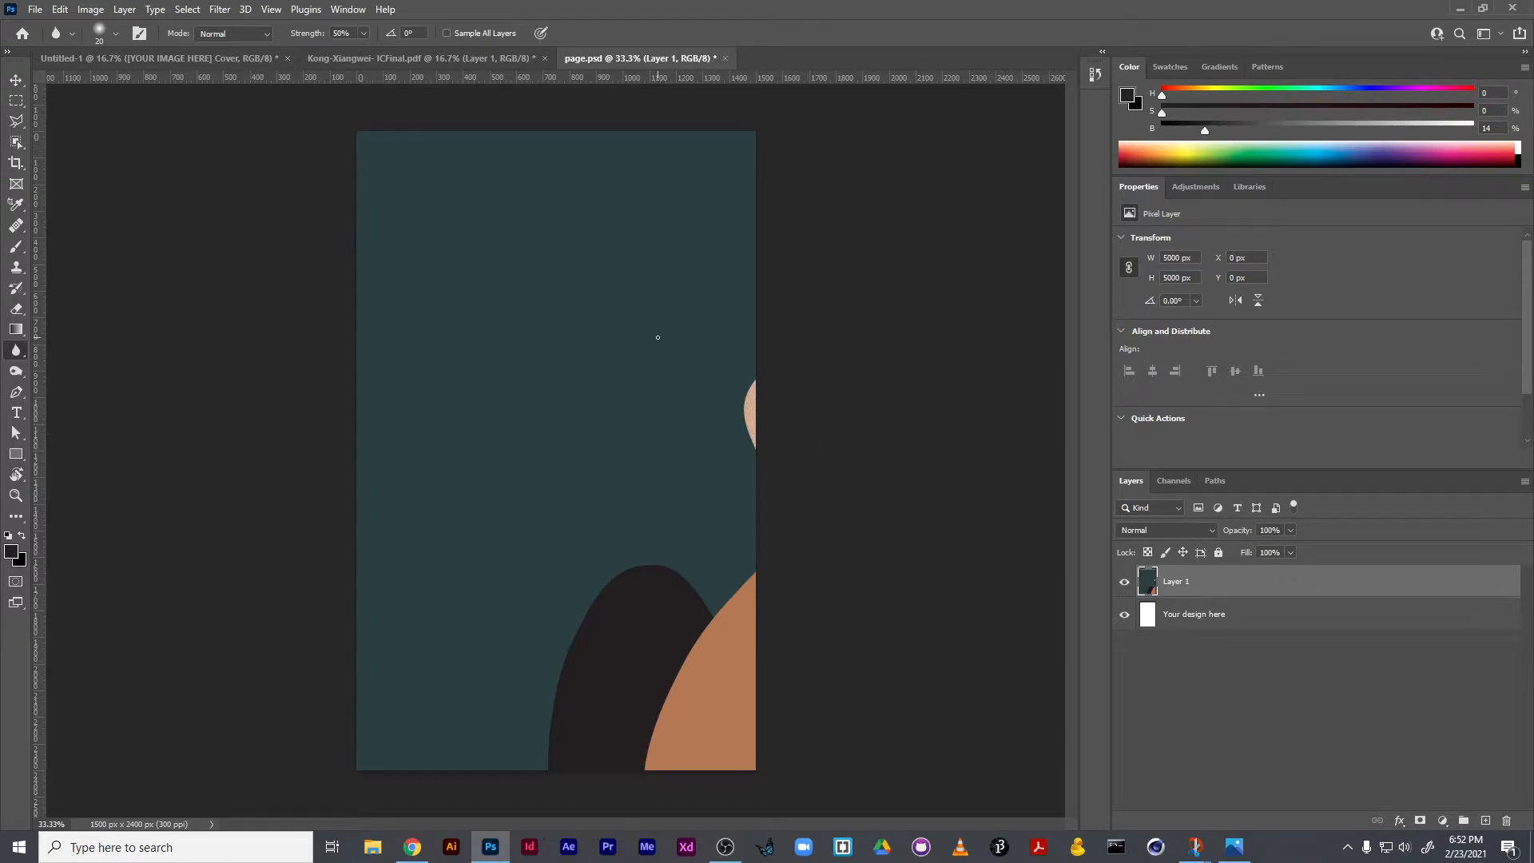
# Scale the duplicated artwork layer to about 2522 px square and shift it sideways to fill the cover page
pyautogui.hotkey('ctrl', 't')
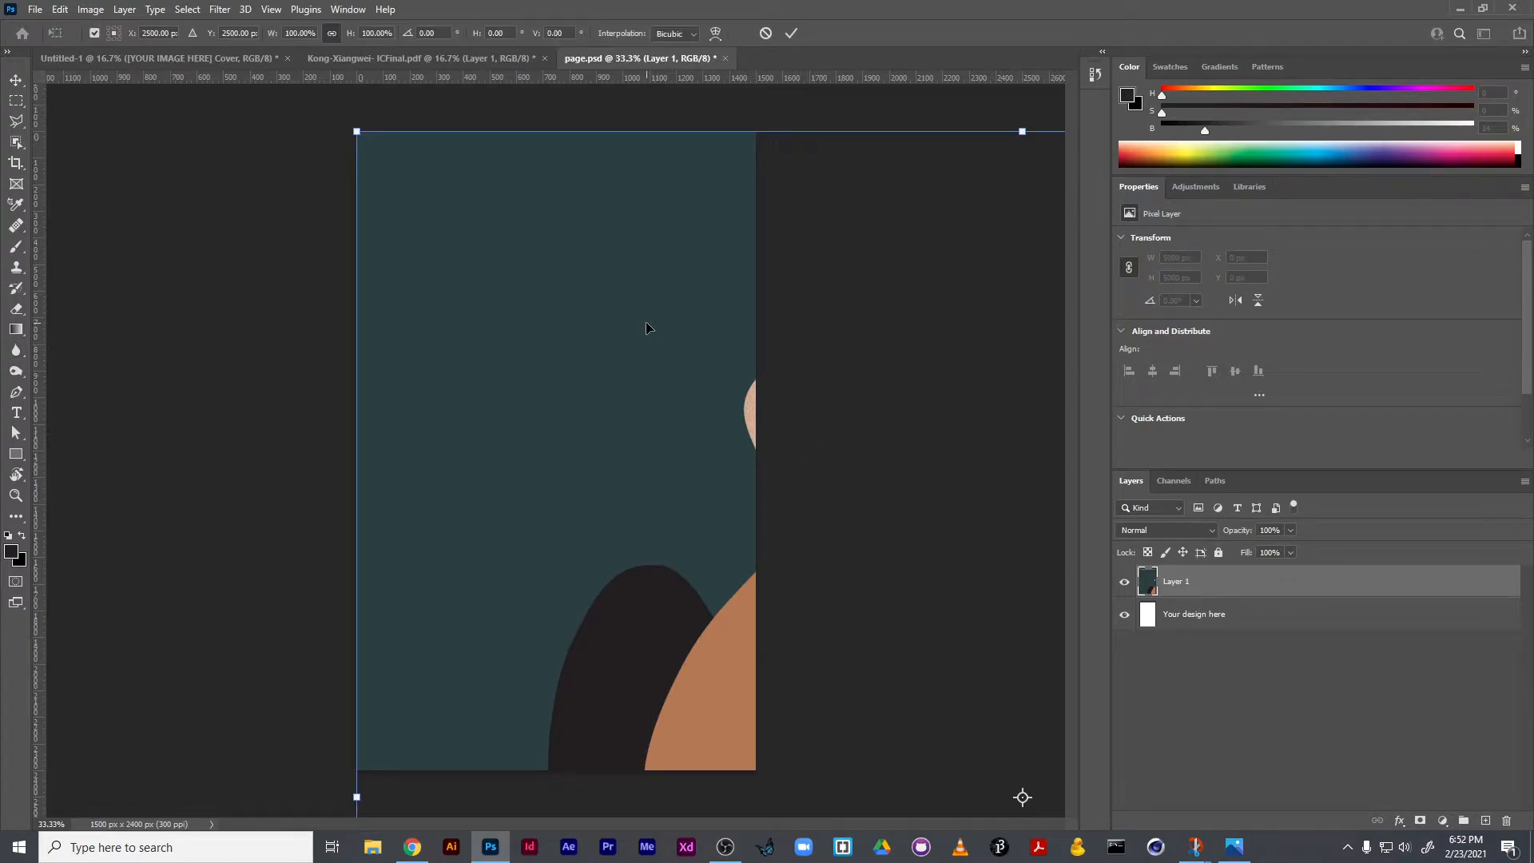
pyautogui.scroll(-5, 647, 327)
pyautogui.moveTo(958, 811); pyautogui.dragTo(697, 593)
pyautogui.moveTo(591, 550); pyautogui.dragTo(559, 551)
pyautogui.press('Return')
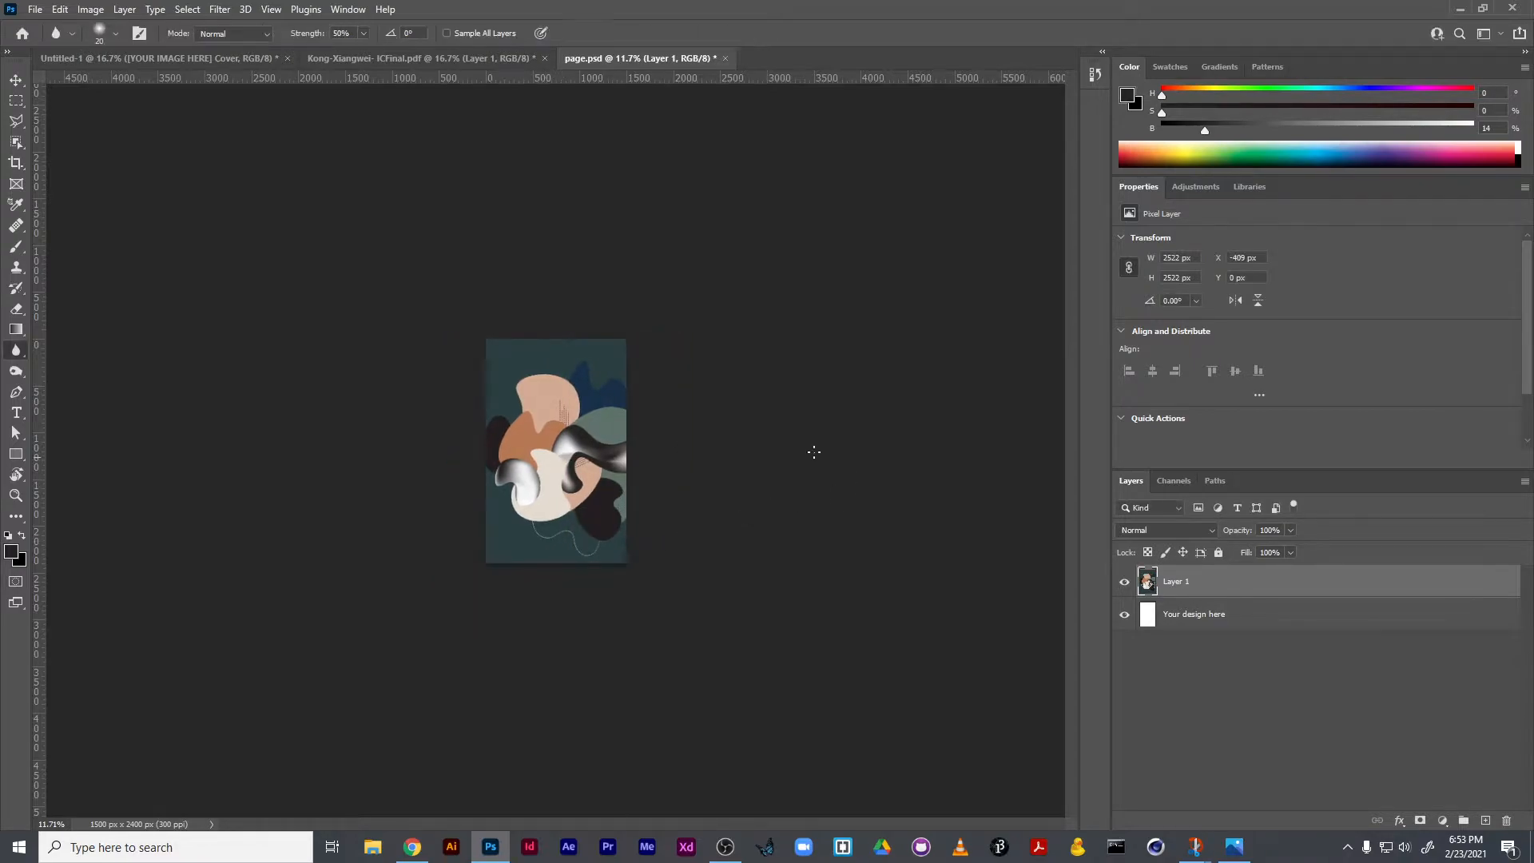
# Place the ICFinal artwork PDF into page.psd as a linked smart object over the page, and delete the duplicated Layer 1
pyautogui.click(35, 10)
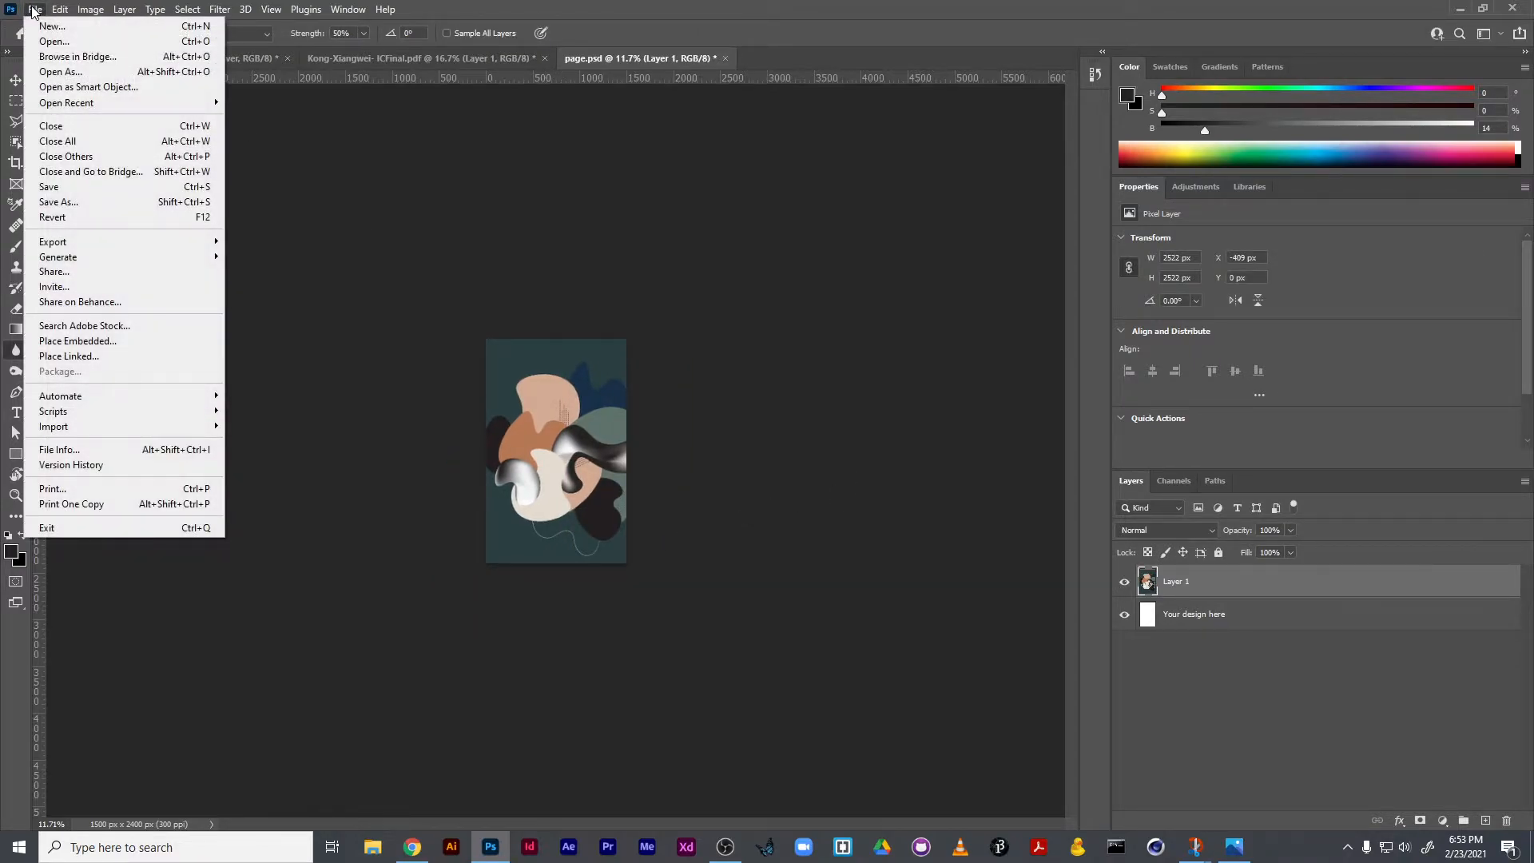
pyautogui.click(116, 359)
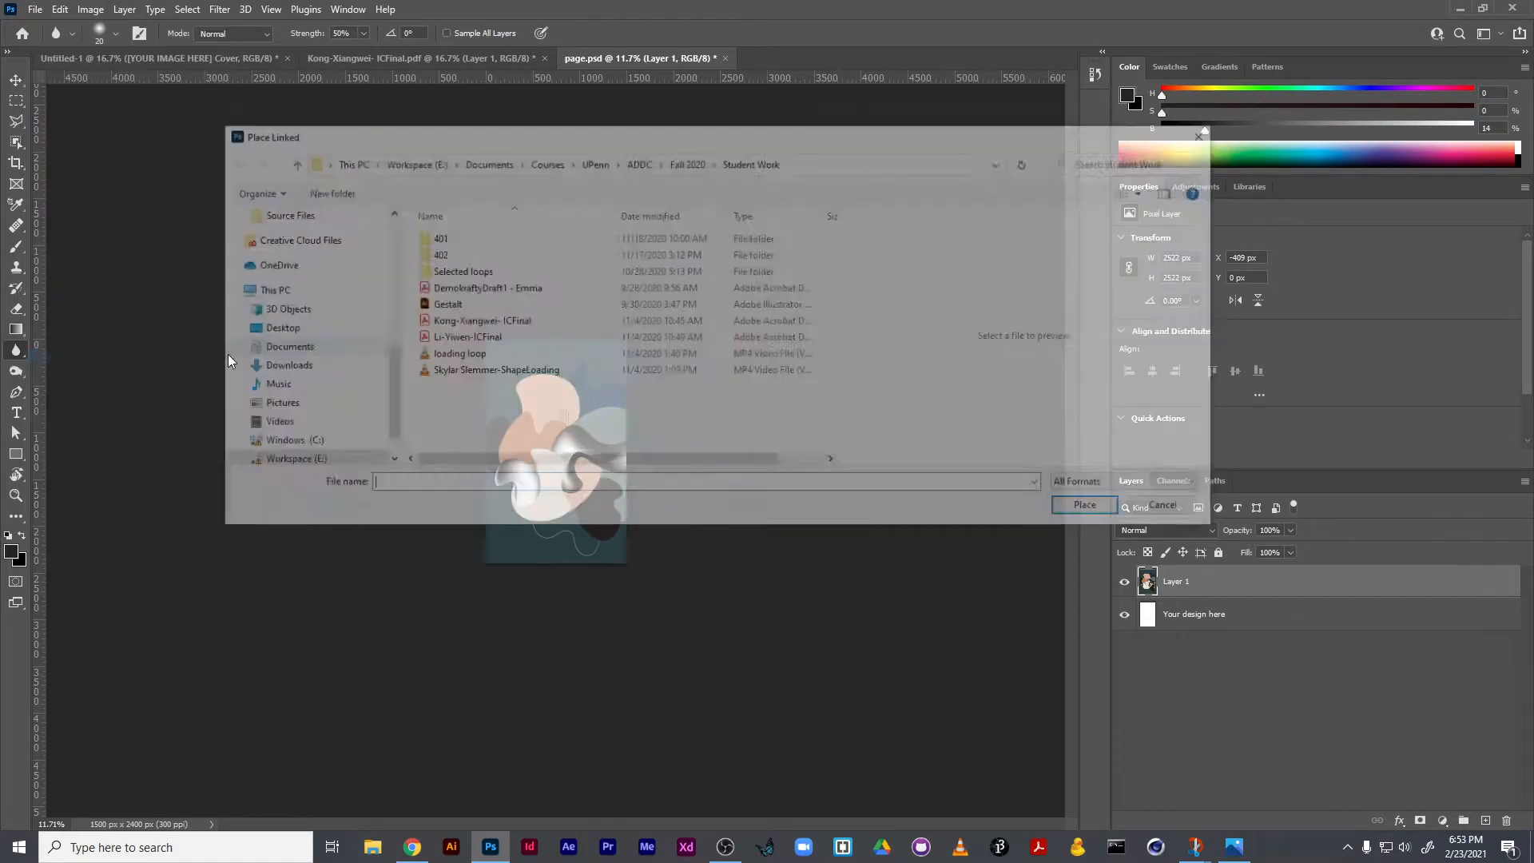
pyautogui.doubleClick(493, 322)
pyautogui.click(891, 467)
pyautogui.moveTo(627, 522); pyautogui.dragTo(557, 479)
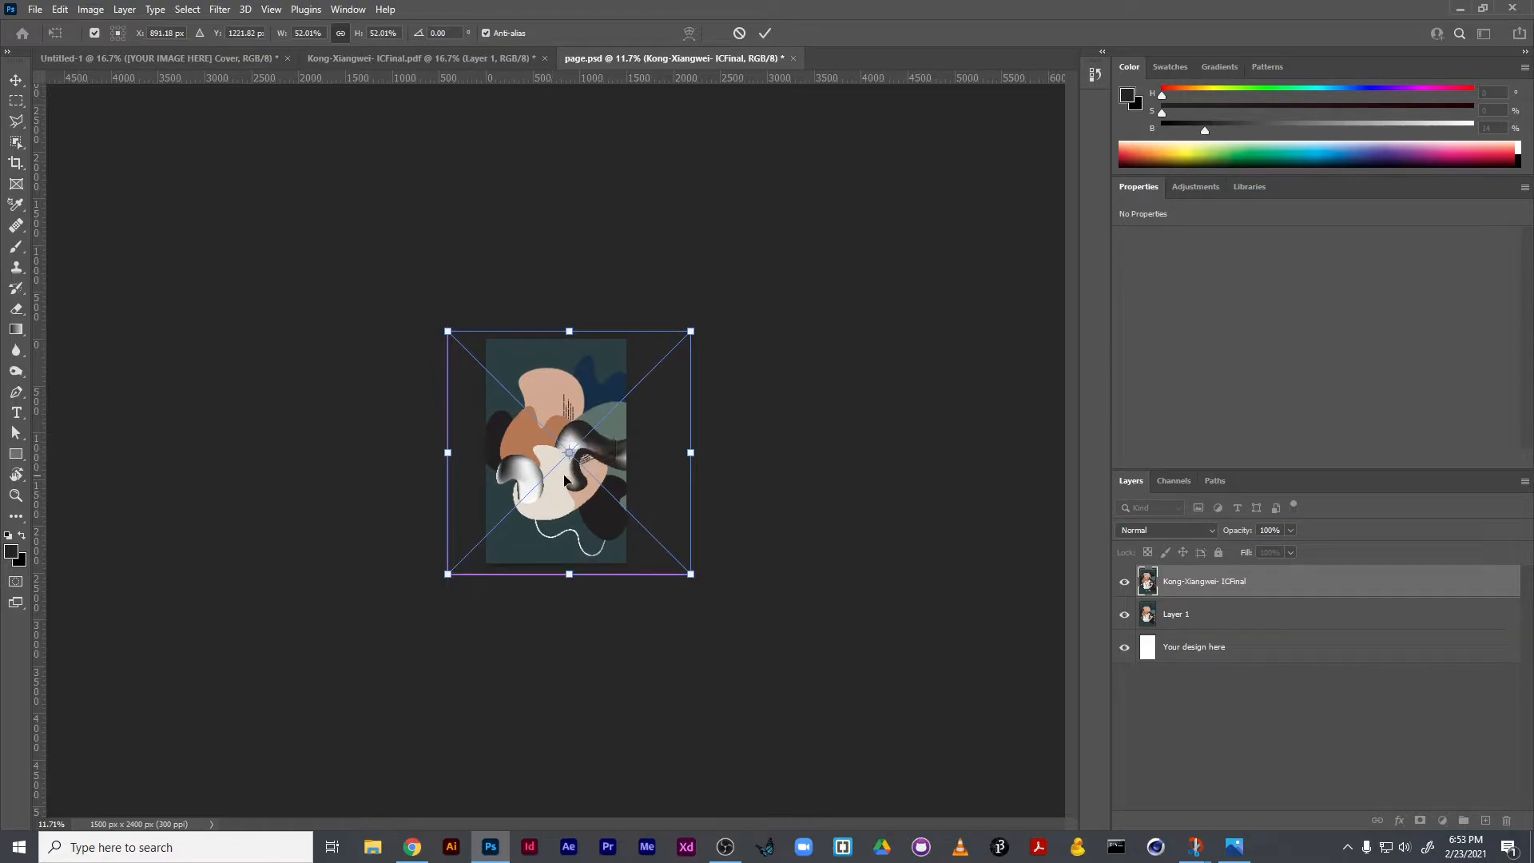
pyautogui.press('Return')
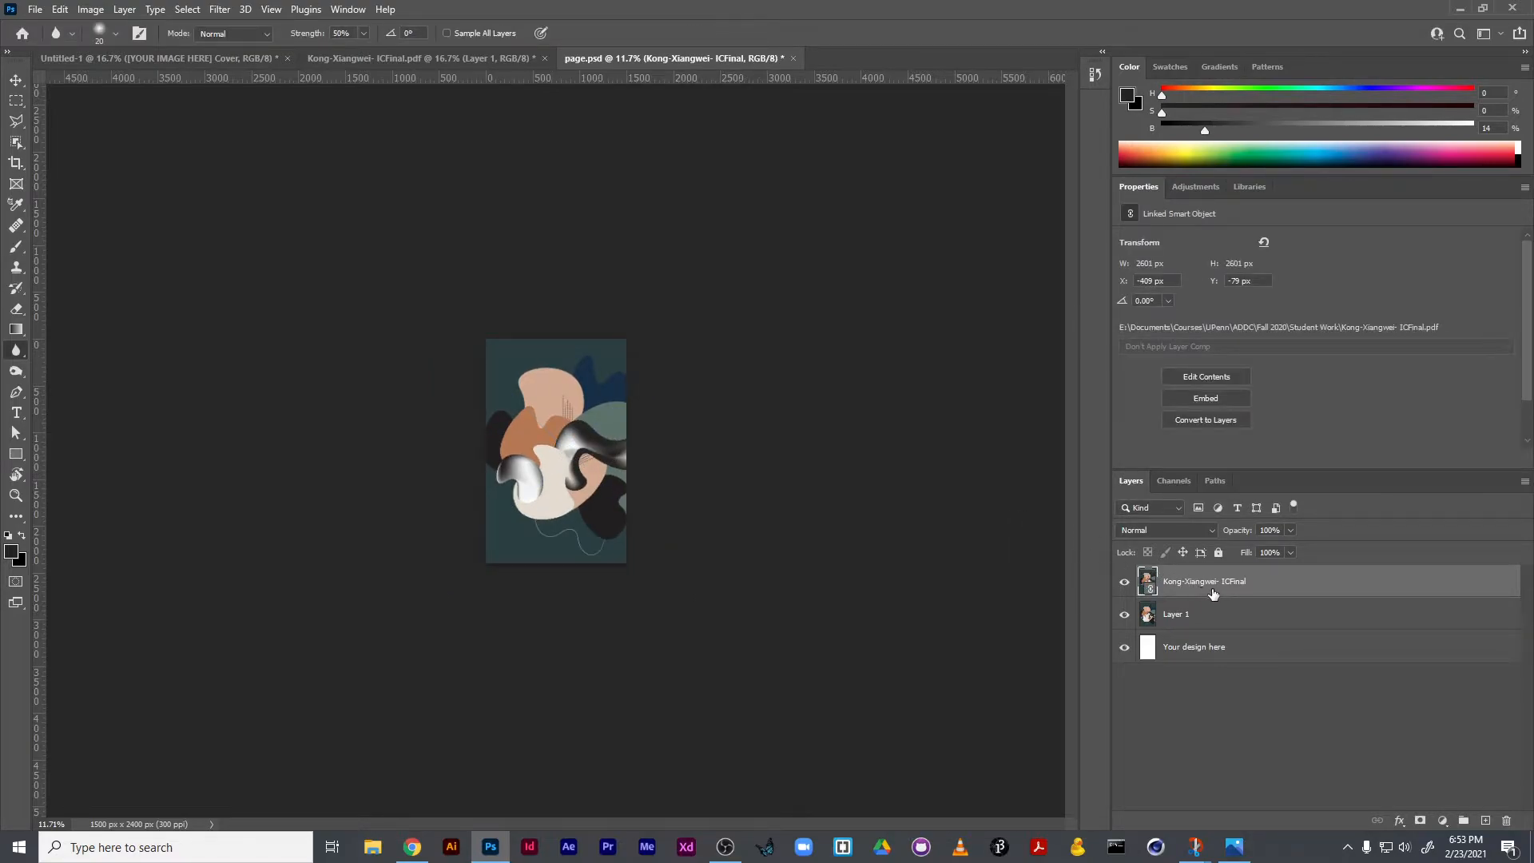
pyautogui.click(1204, 614)
pyautogui.press('Delete')
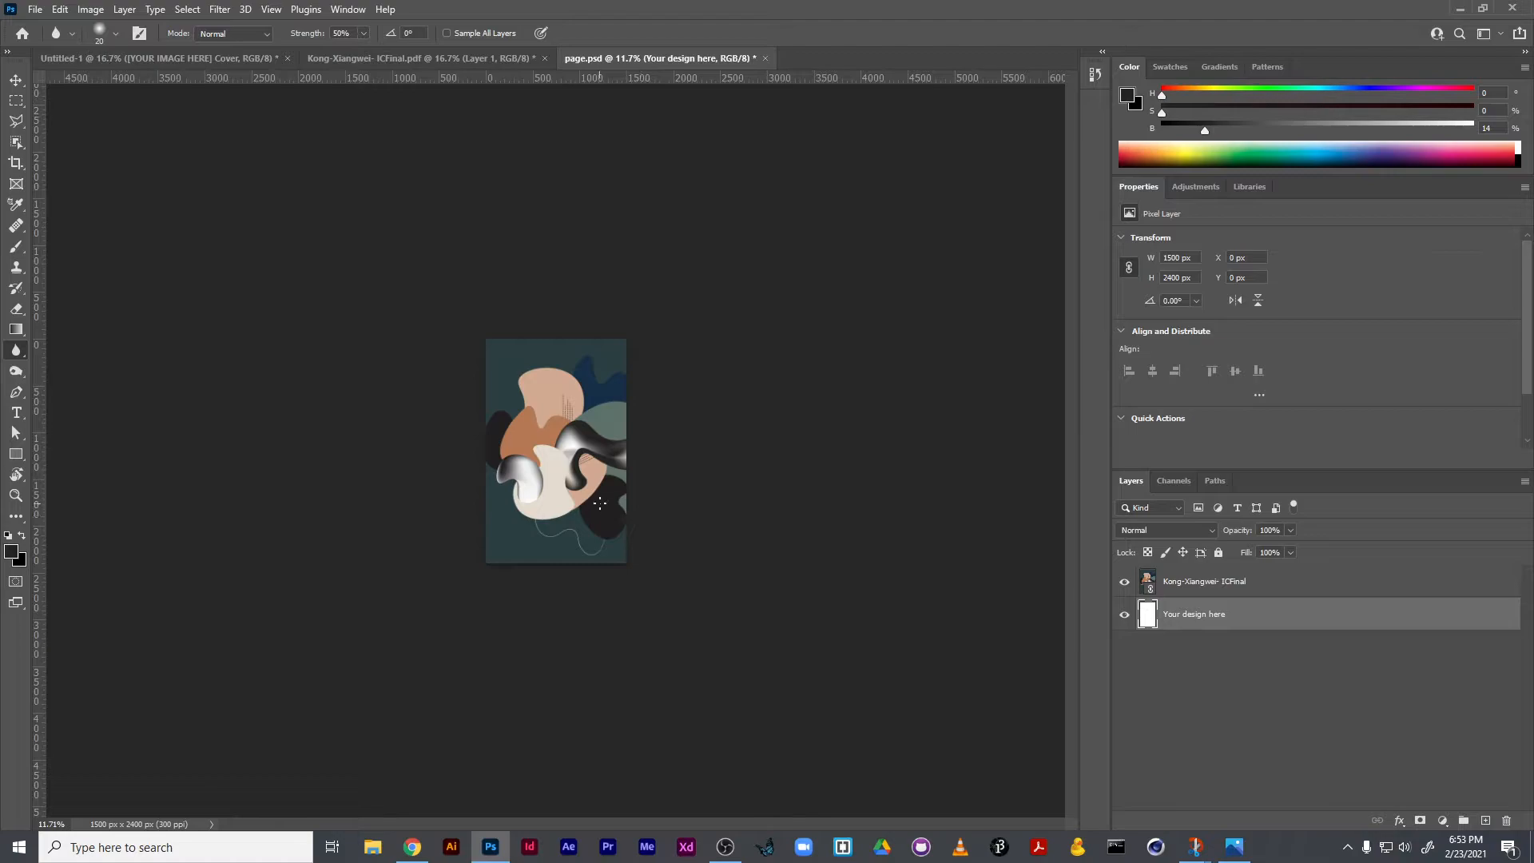
# Scale the linked artwork down to the full width of the cover page and center it vertically
pyautogui.press('v')
pyautogui.moveTo(573, 492); pyautogui.dragTo(609, 497)
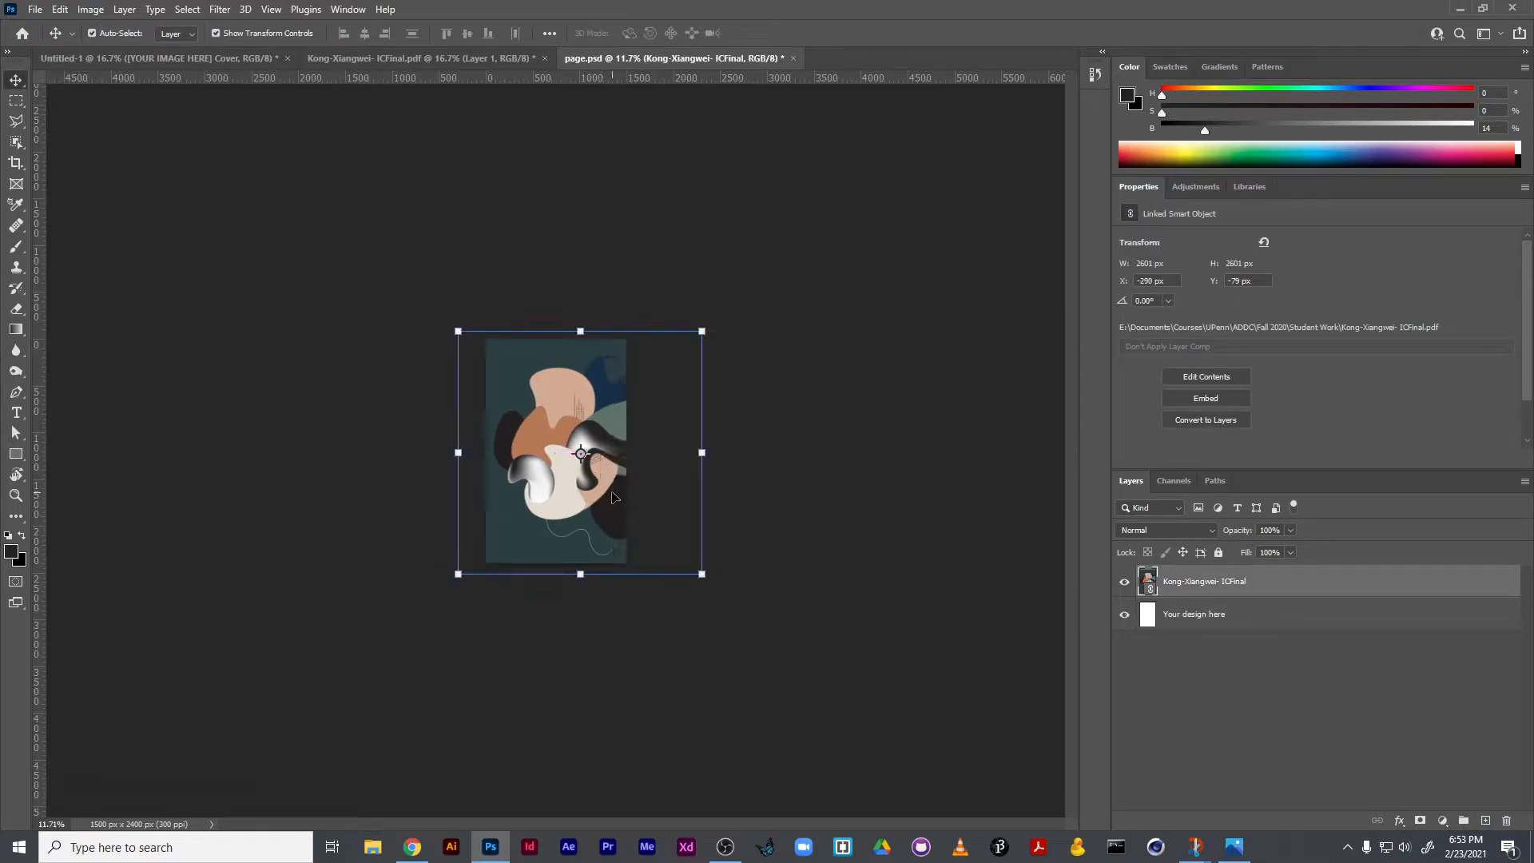
pyautogui.moveTo(697, 569); pyautogui.dragTo(602, 505)
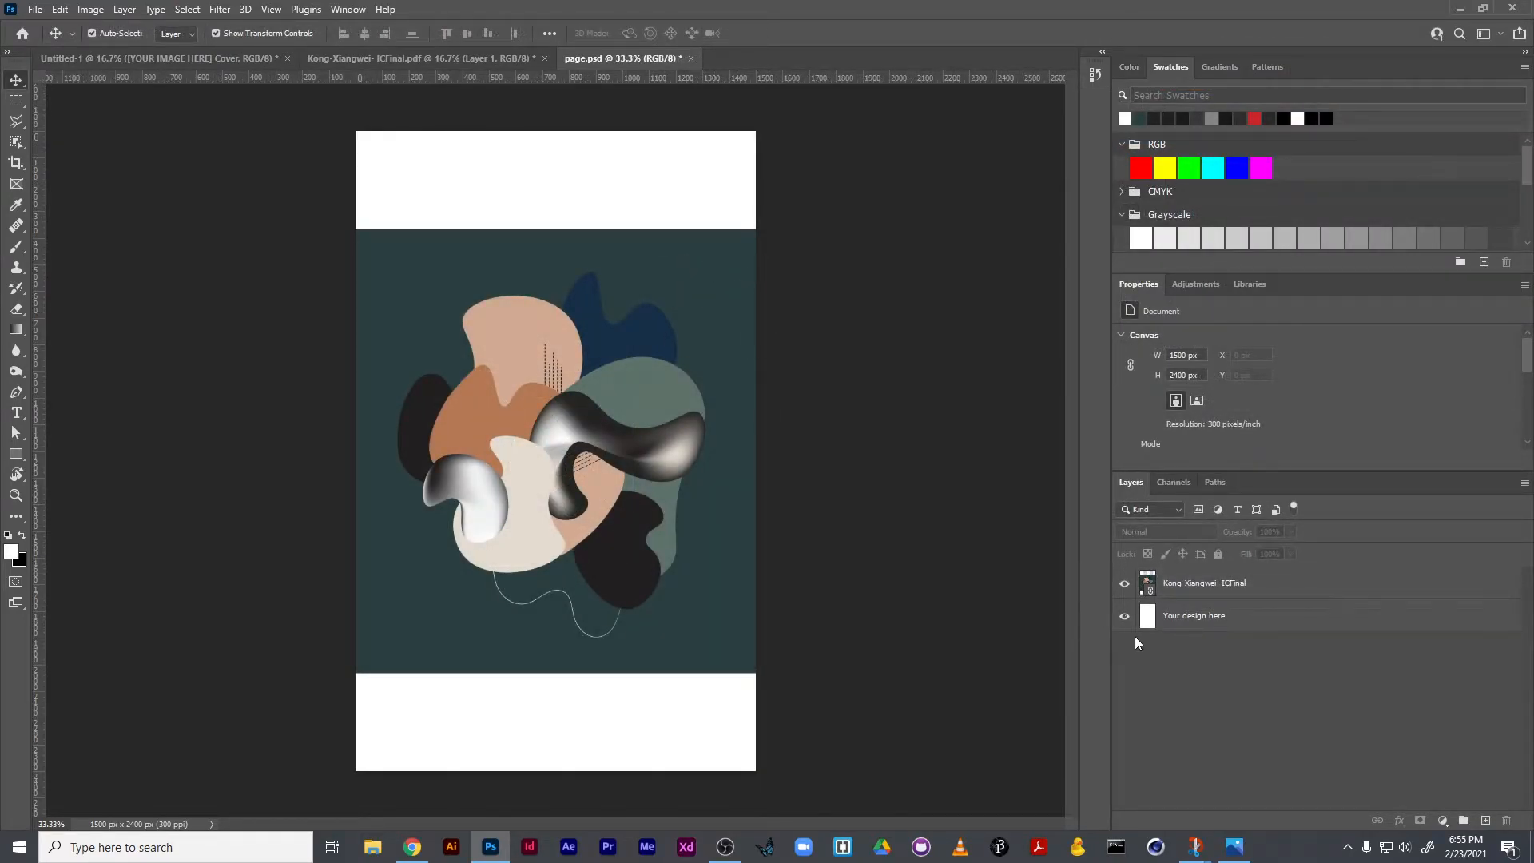
# Add a solid color fill layer above "Your design here" using the dark teal 2a3e41 sampled from the artwork's background
pyautogui.click(1234, 619)
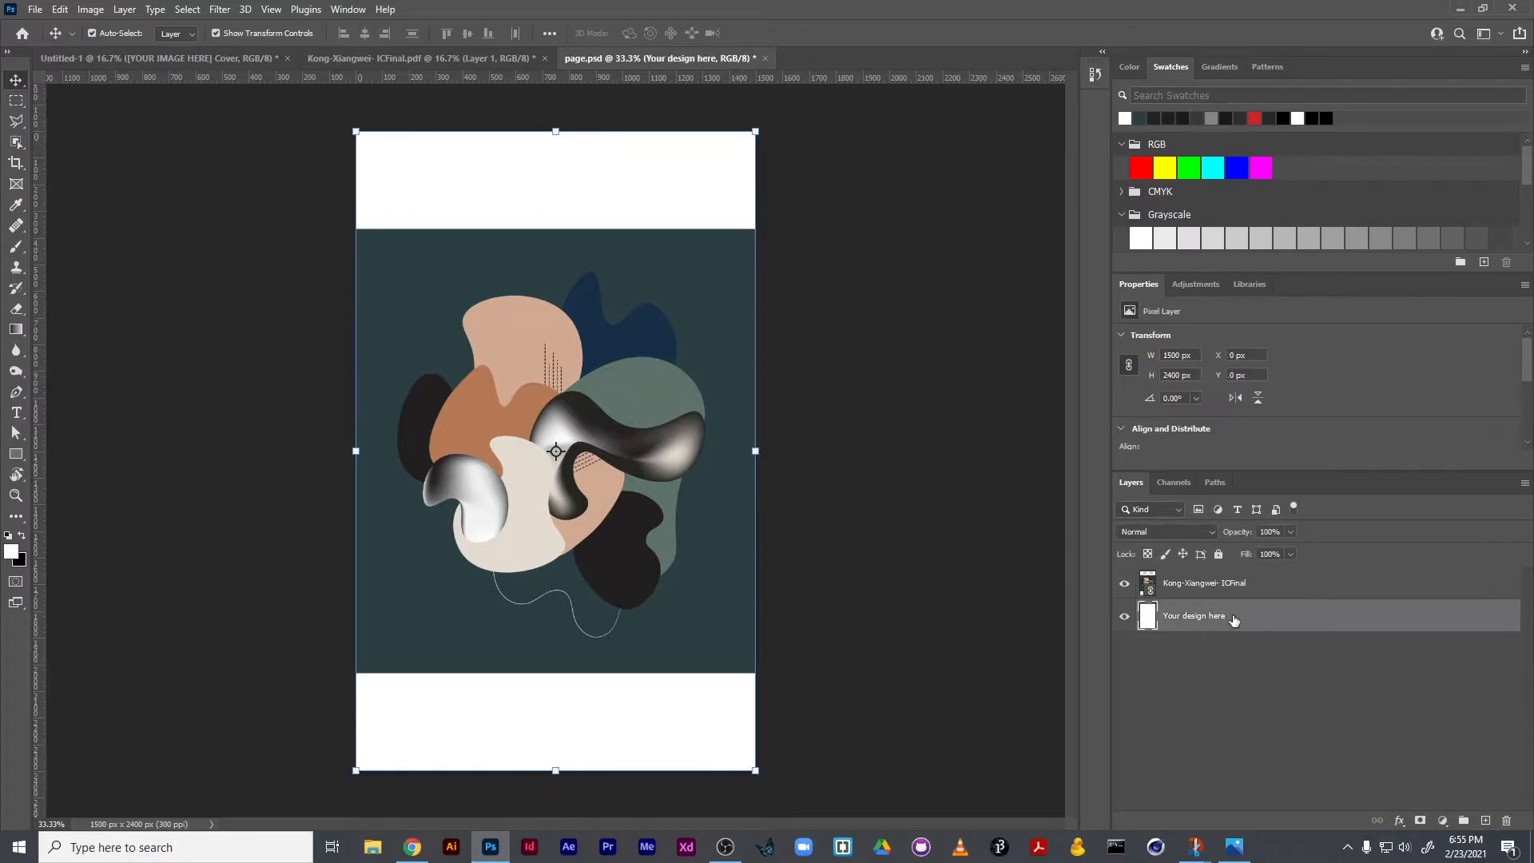
pyautogui.click(1442, 822)
pyautogui.click(1448, 830)
pyautogui.click(1446, 826)
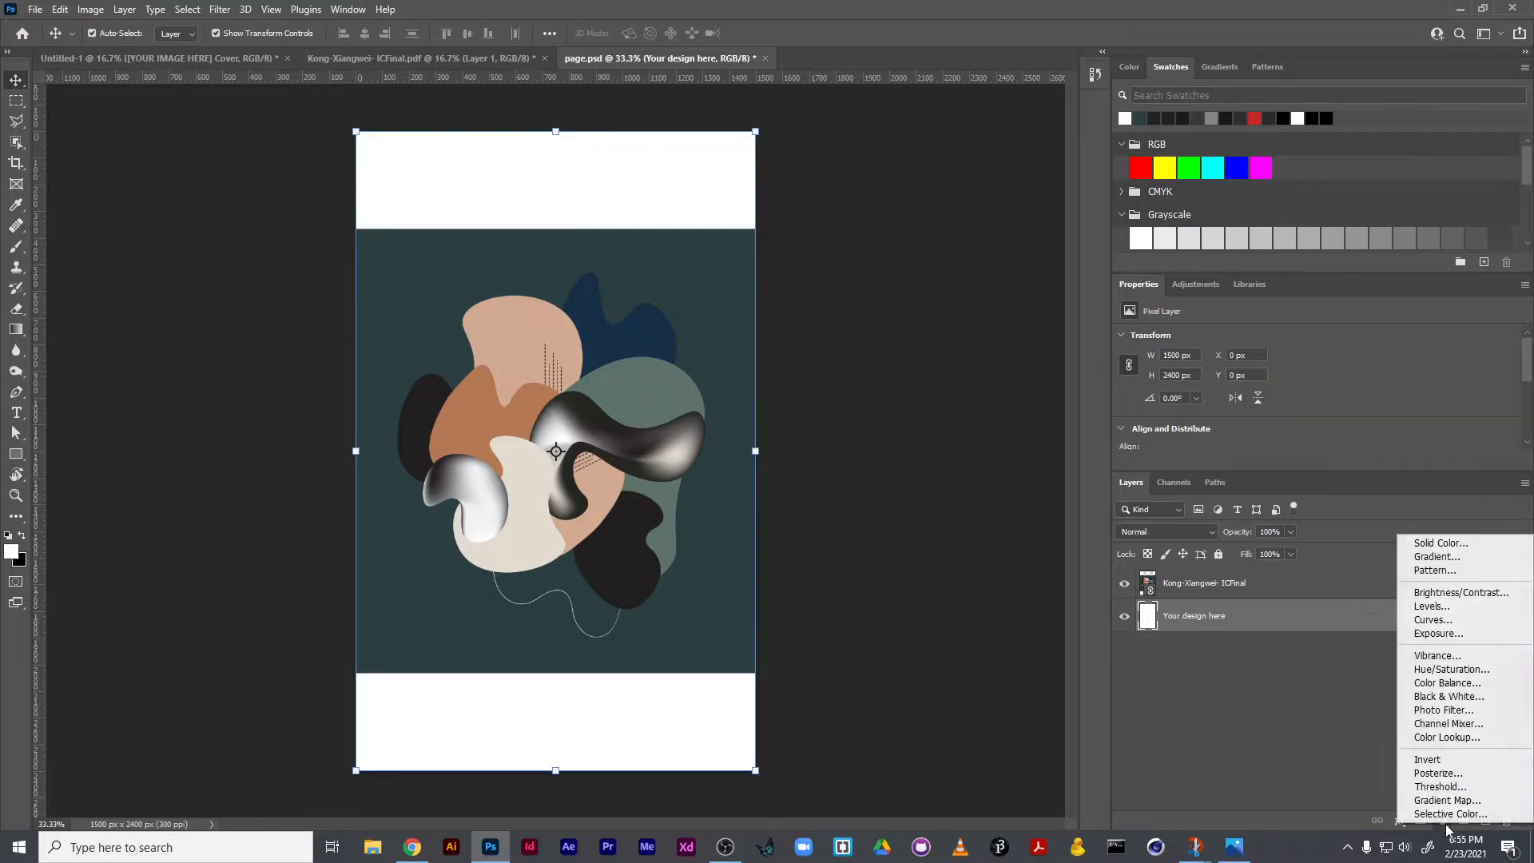
pyautogui.click(1440, 543)
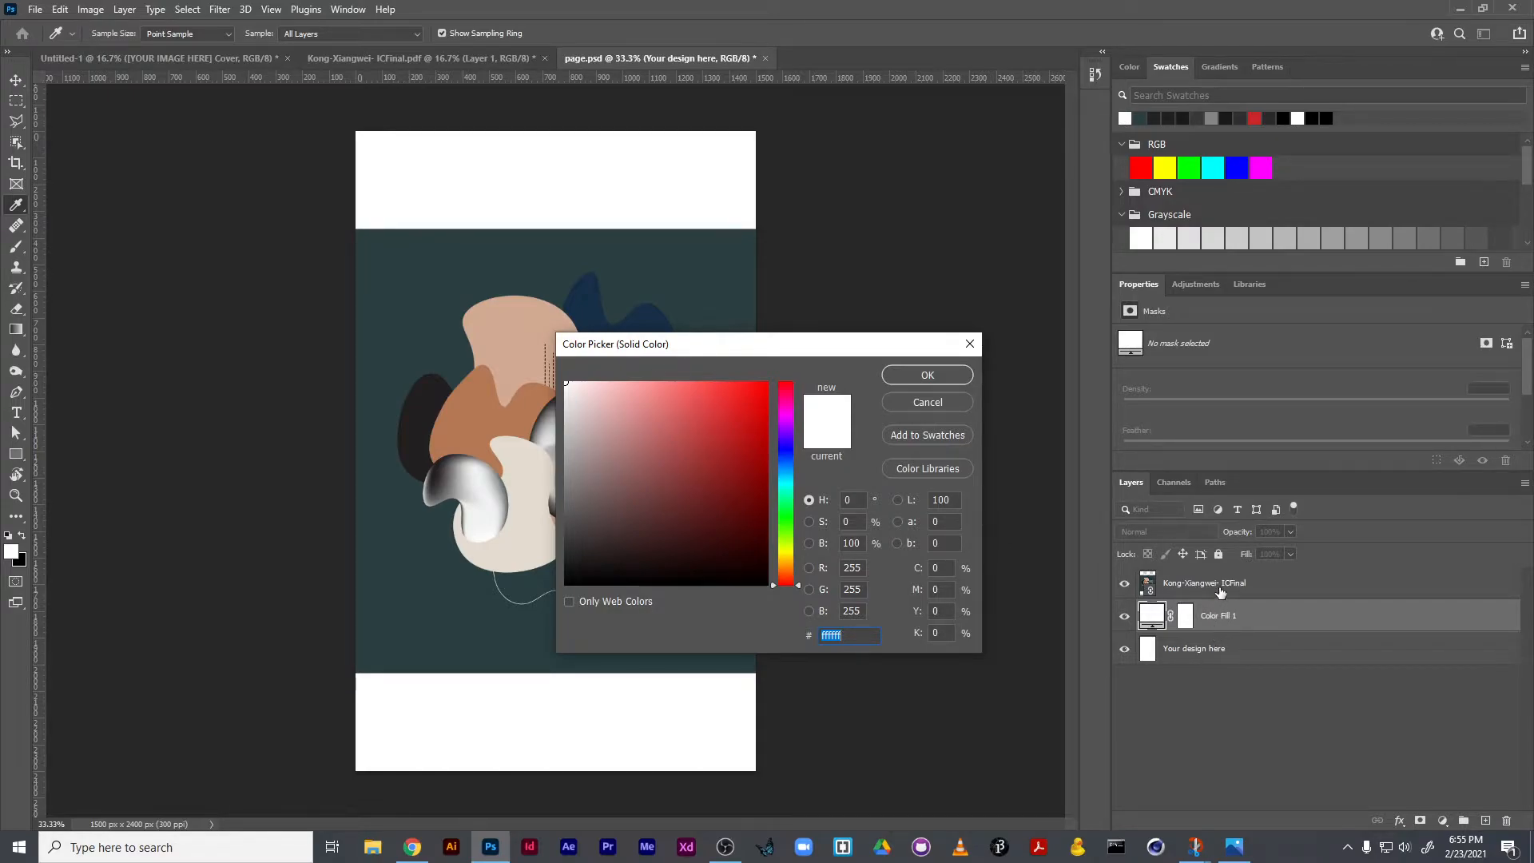
pyautogui.click(484, 260)
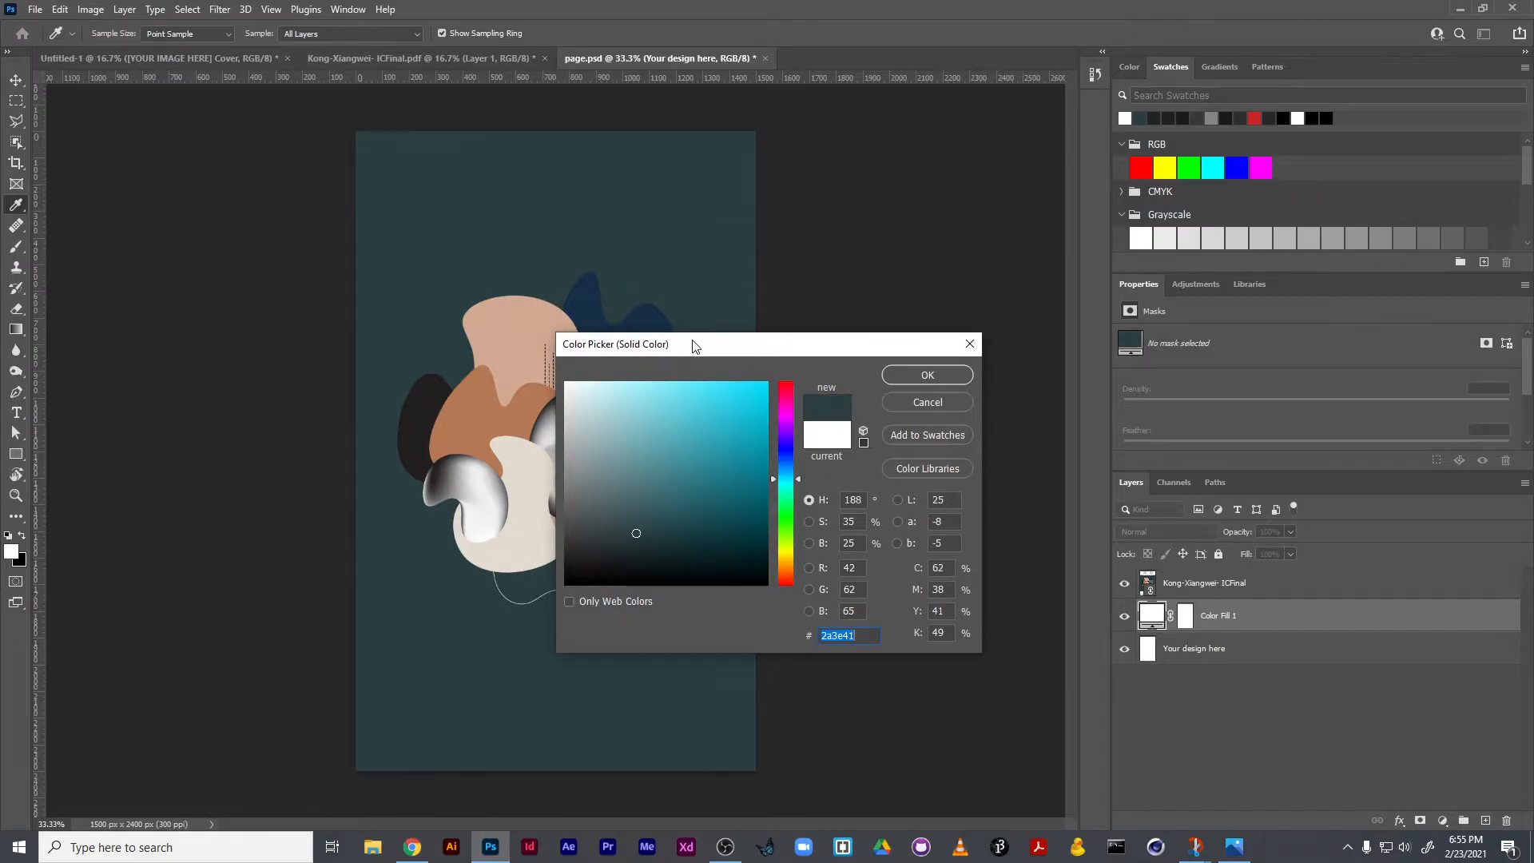
pyautogui.click(925, 375)
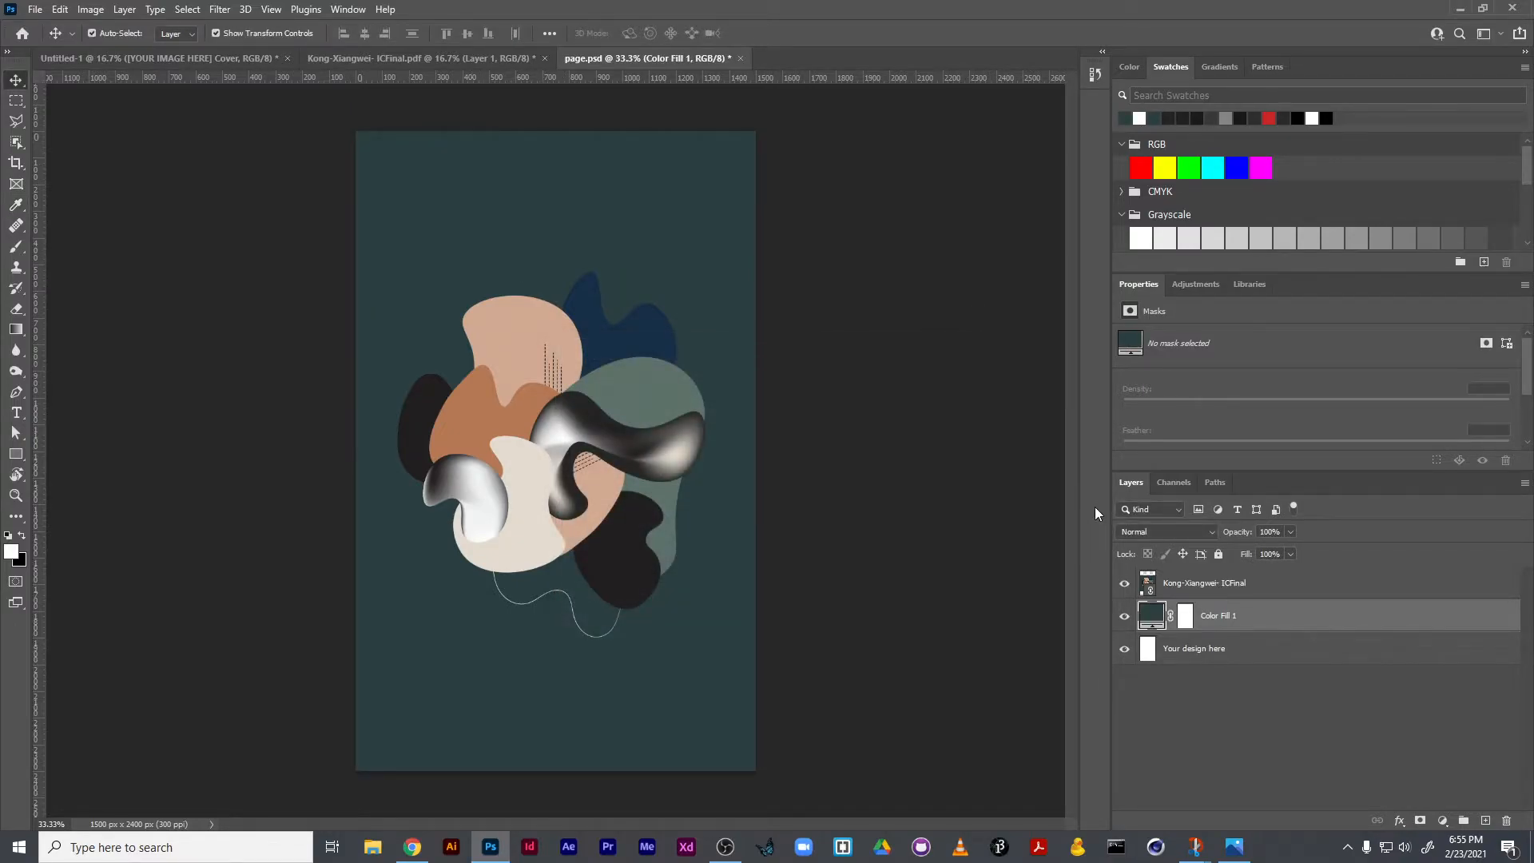
# Save the cover contents, return to the book mockup, and open the contents of the Spine smart object
pyautogui.press('ctrl')
pyautogui.click(190, 59)
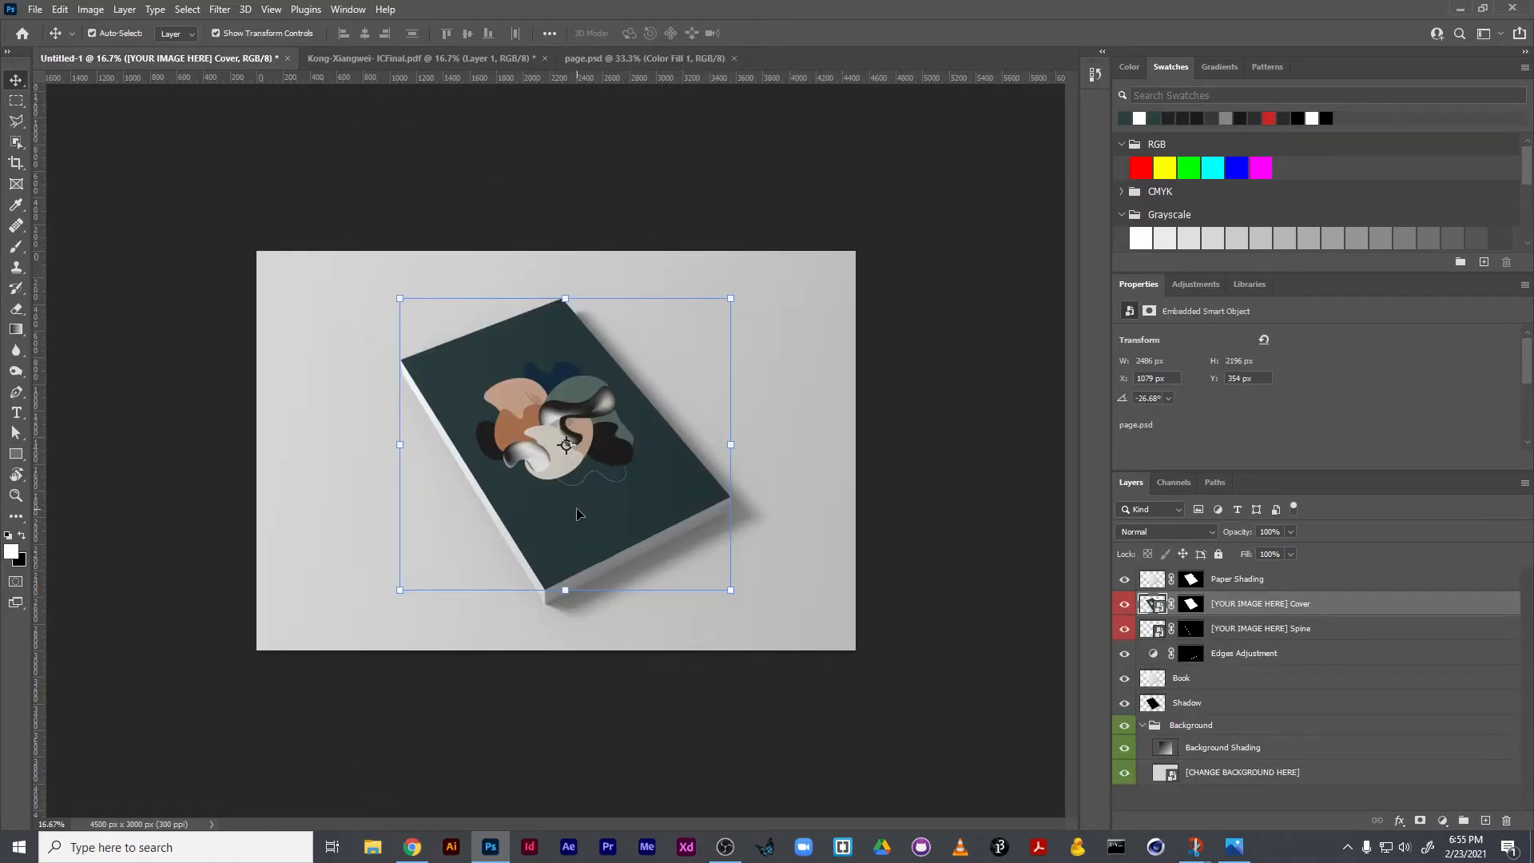
pyautogui.doubleClick(1158, 633)
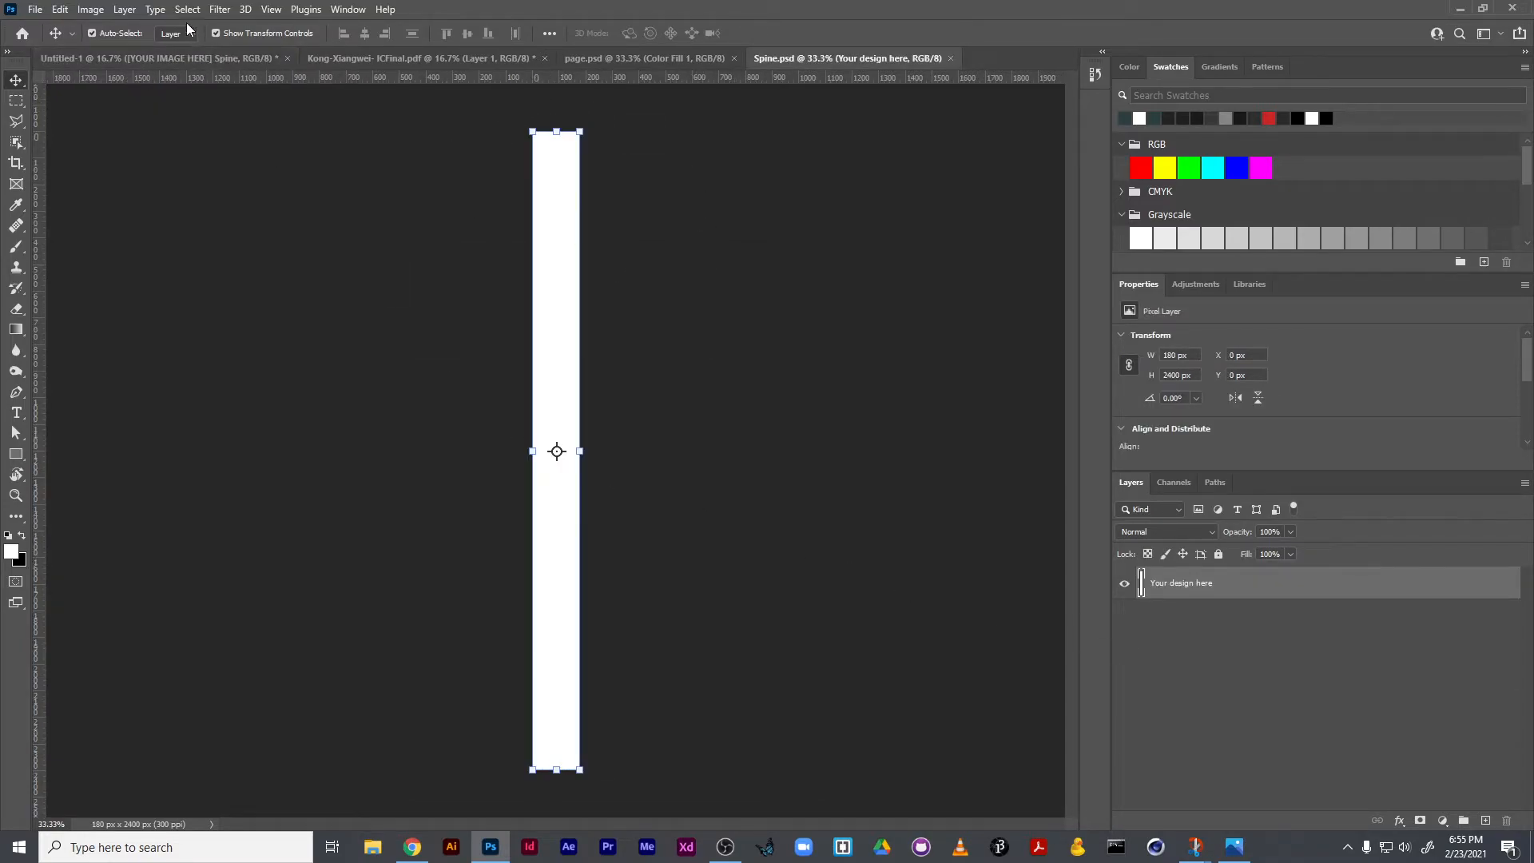
# Place page 1 of the ICFinal artwork PDF into Spine.psd as a linked smart object, cropped to the bounding box
pyautogui.click(34, 8)
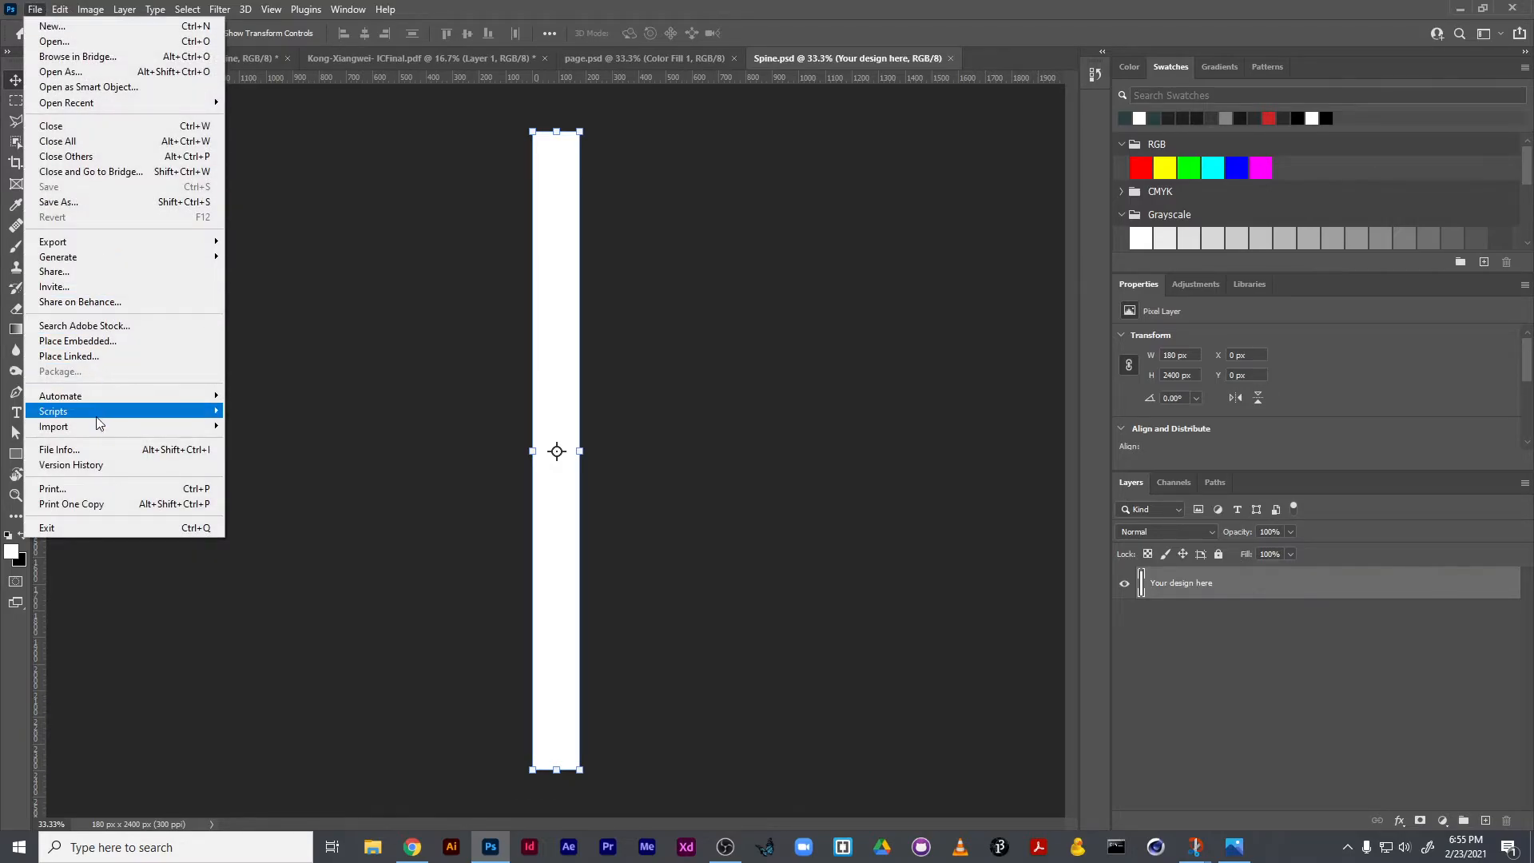
pyautogui.click(71, 356)
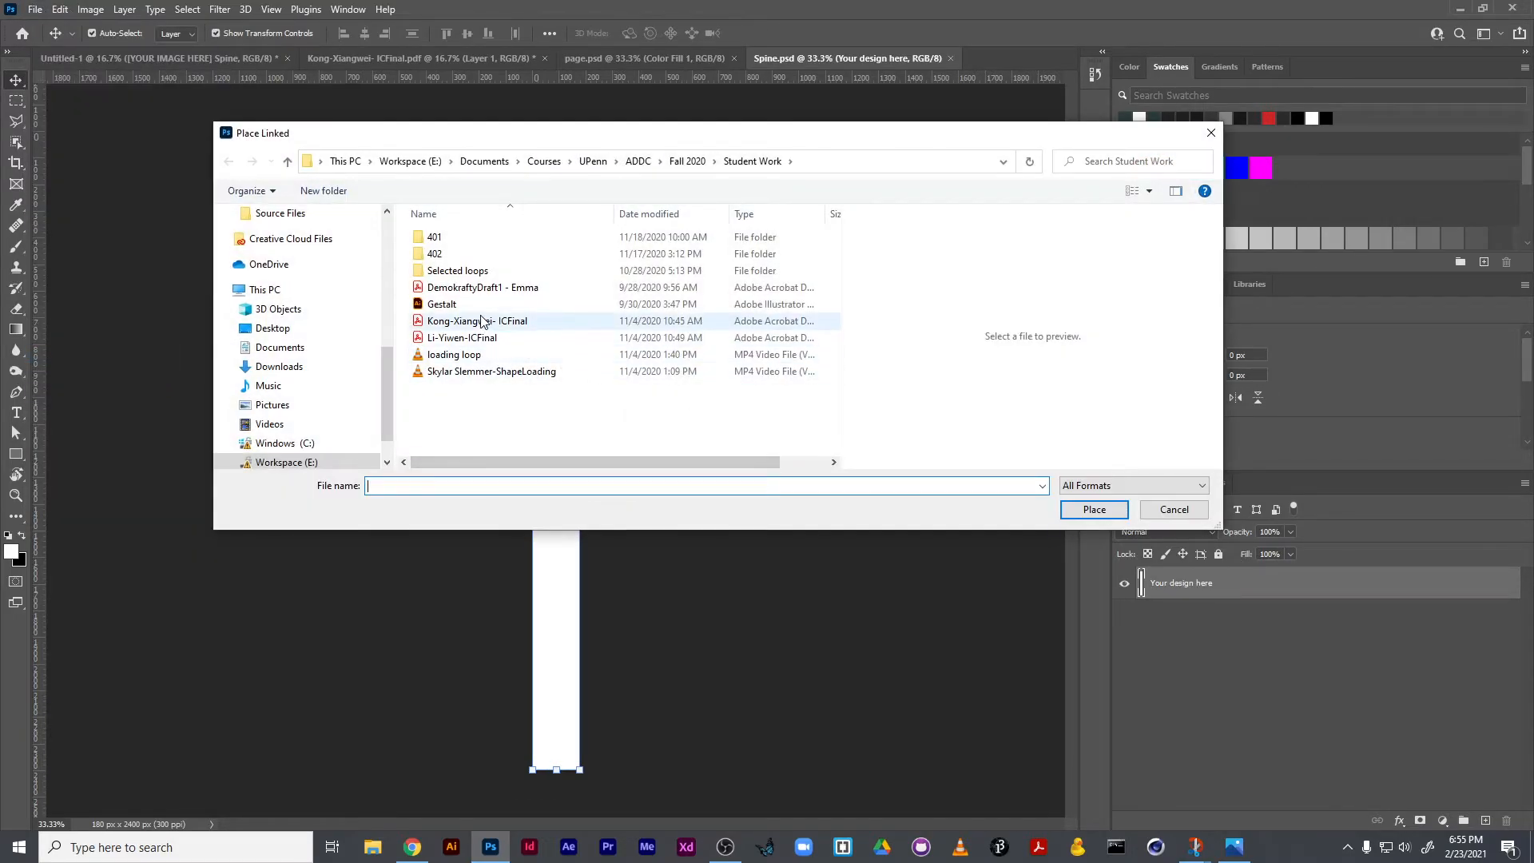
pyautogui.click(481, 320)
pyautogui.doubleClick(482, 321)
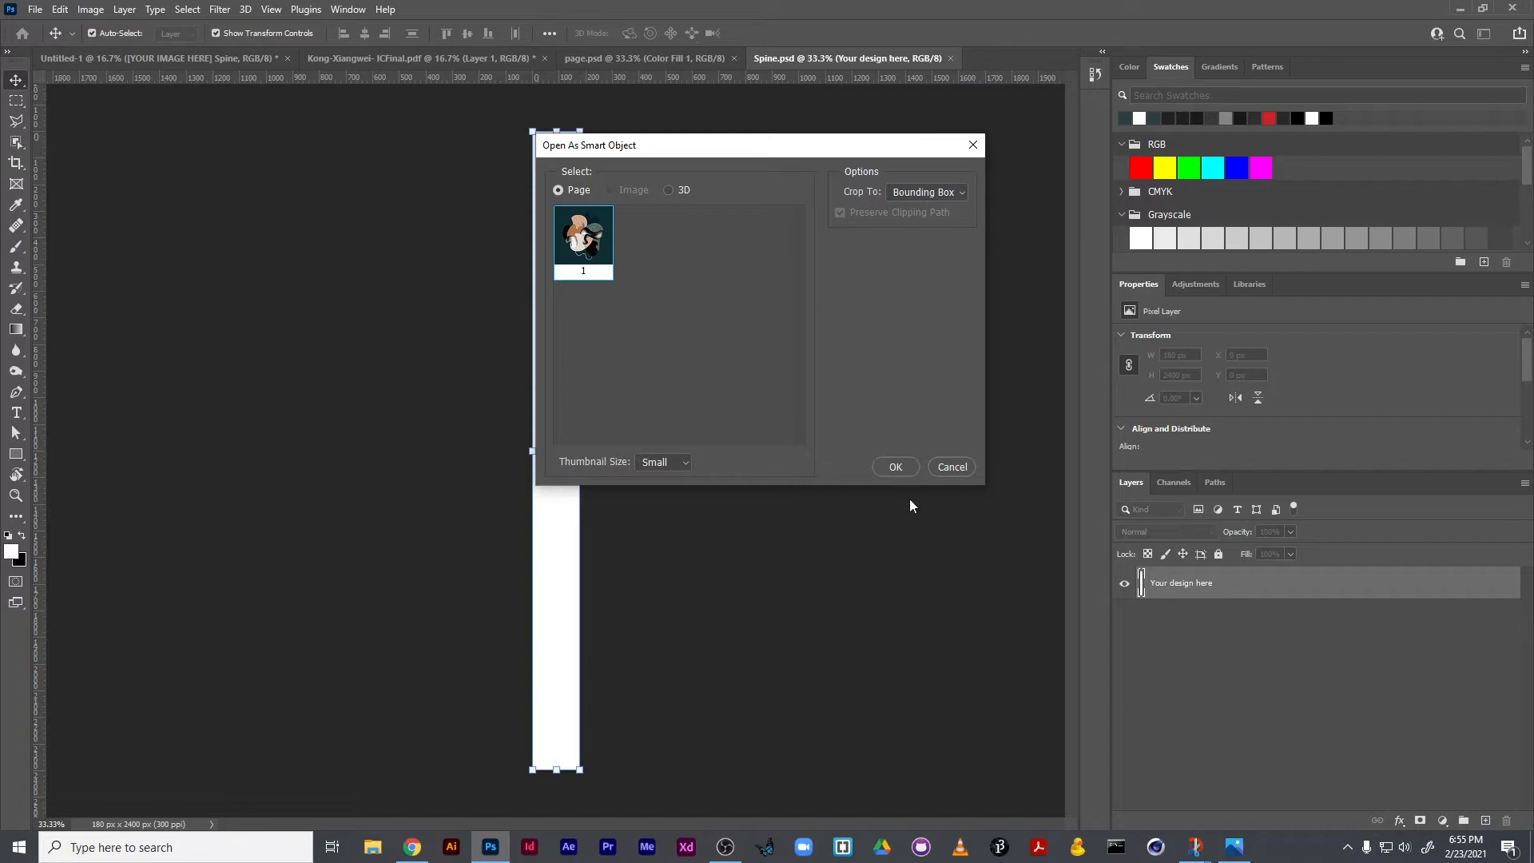
pyautogui.click(898, 466)
# Scale the linked artwork to about 2454 px square, center it over the spine, then save and return to the mockup
pyautogui.moveTo(579, 475); pyautogui.dragTo(999, 859)
pyautogui.moveTo(705, 568); pyautogui.dragTo(520, 311)
pyautogui.moveTo(786, 609); pyautogui.dragTo(971, 786)
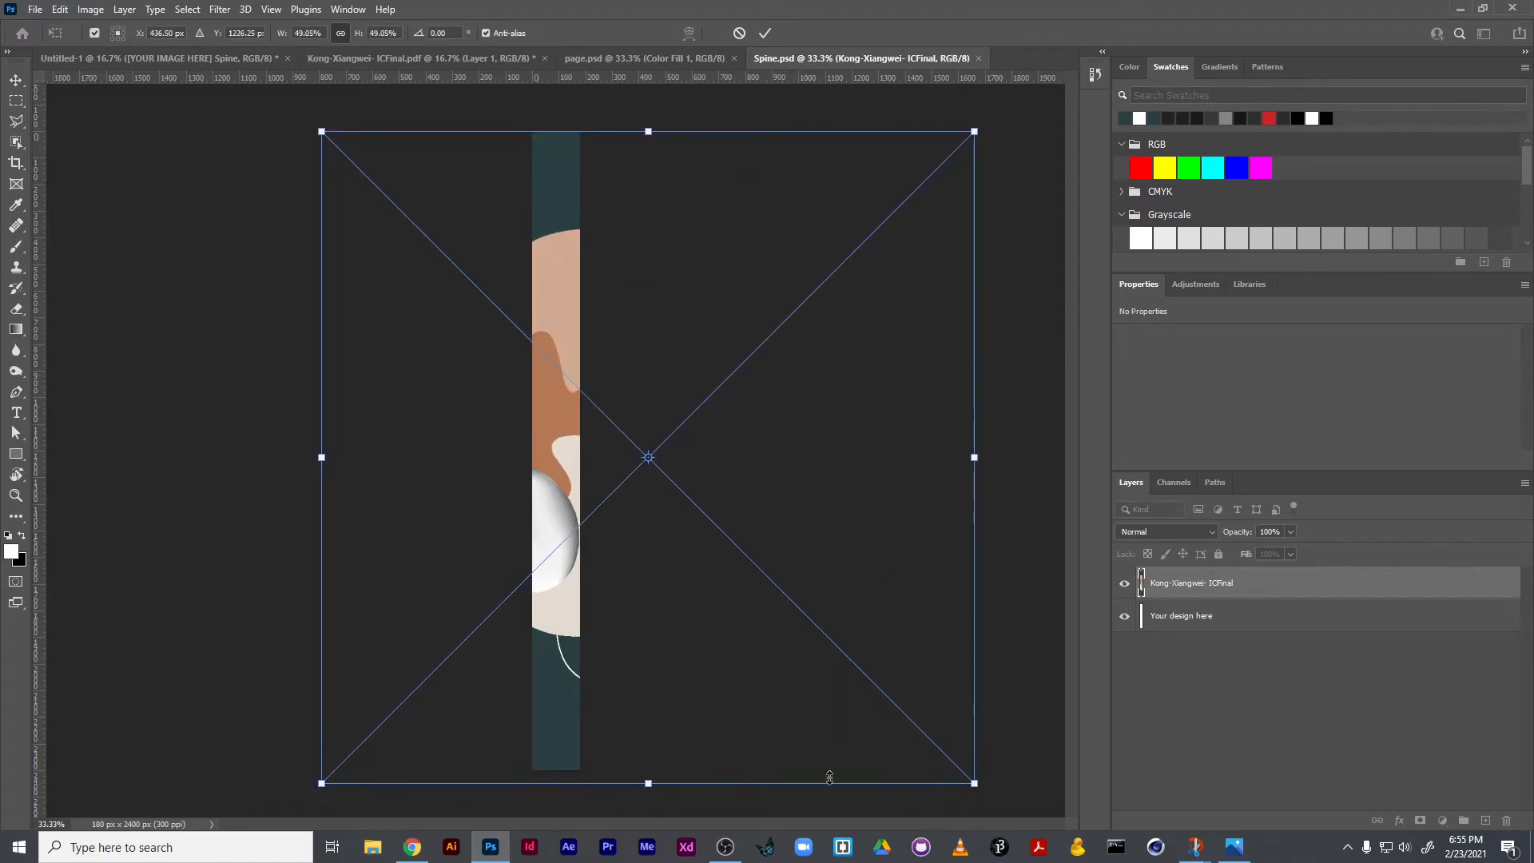
pyautogui.moveTo(544, 661); pyautogui.dragTo(455, 665)
pyautogui.press('Return')
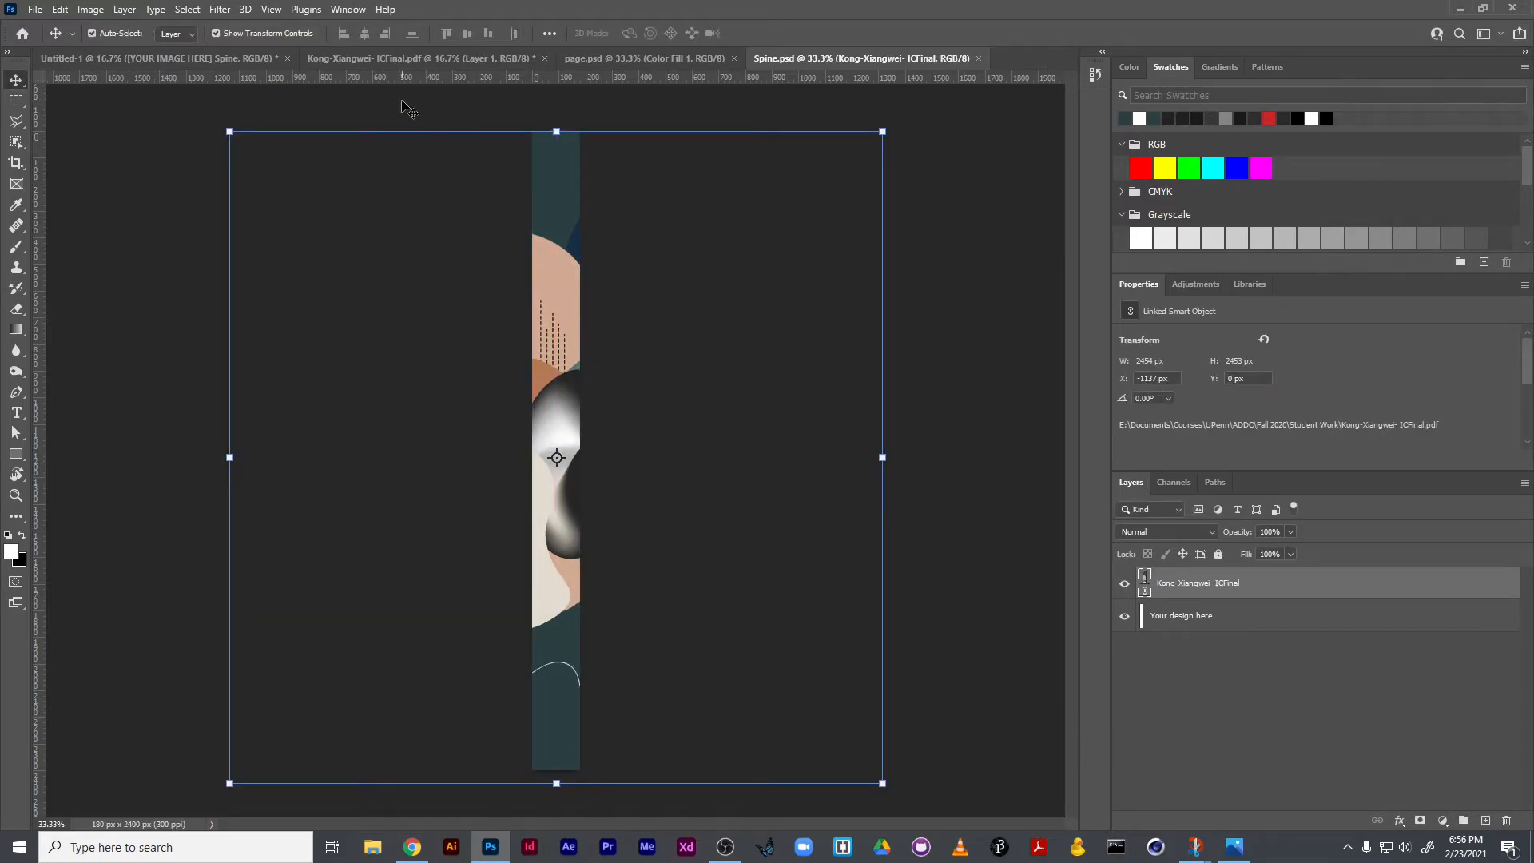
pyautogui.click(238, 61)
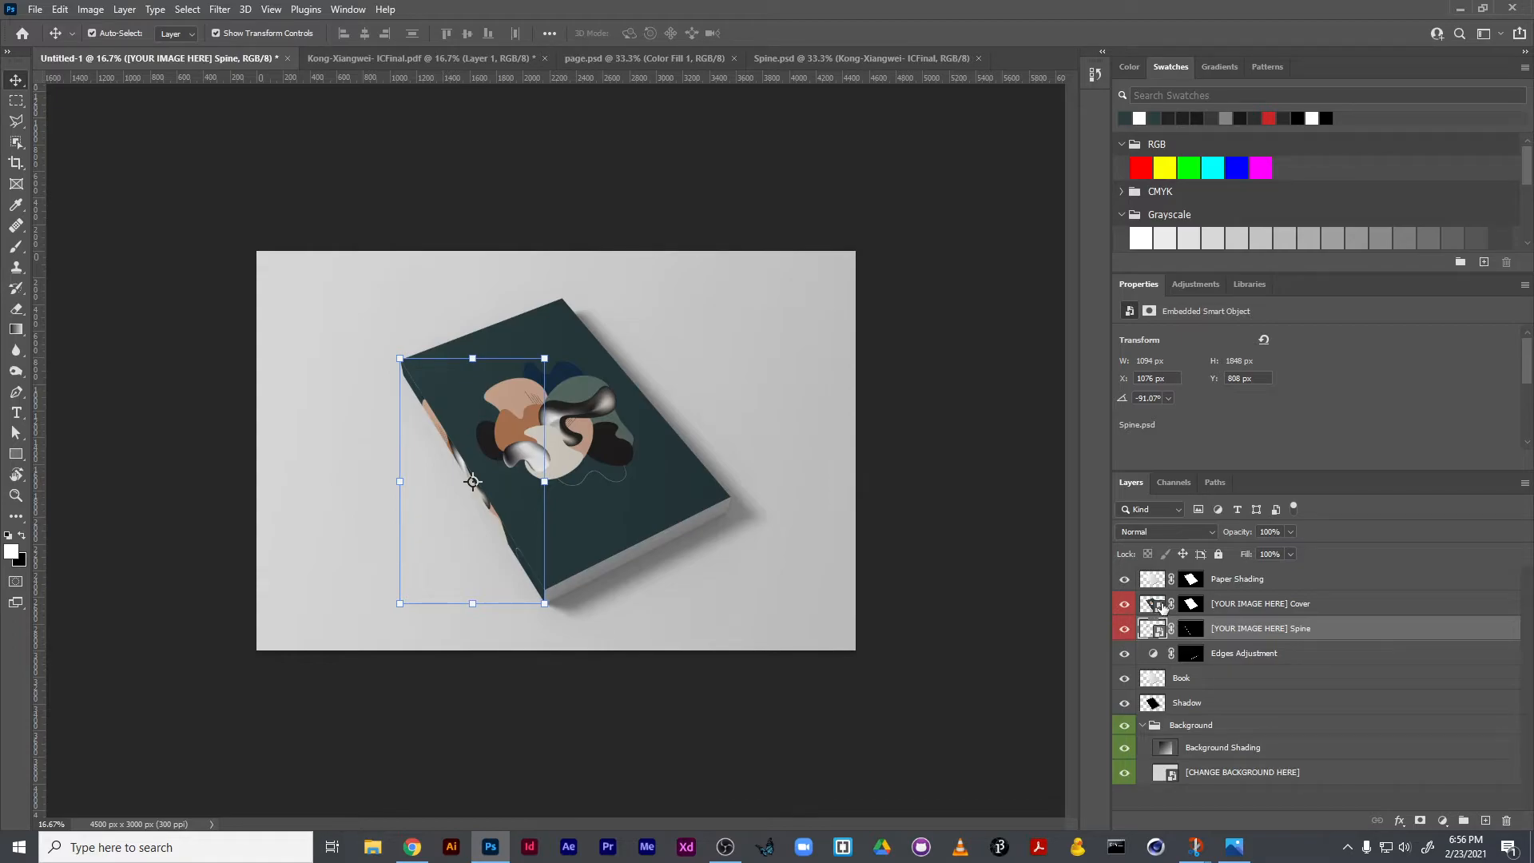
# In the Cover smart object's contents, add the title "Invisible Cities" below the artwork as the topmost layer
pyautogui.doubleClick(1159, 609)
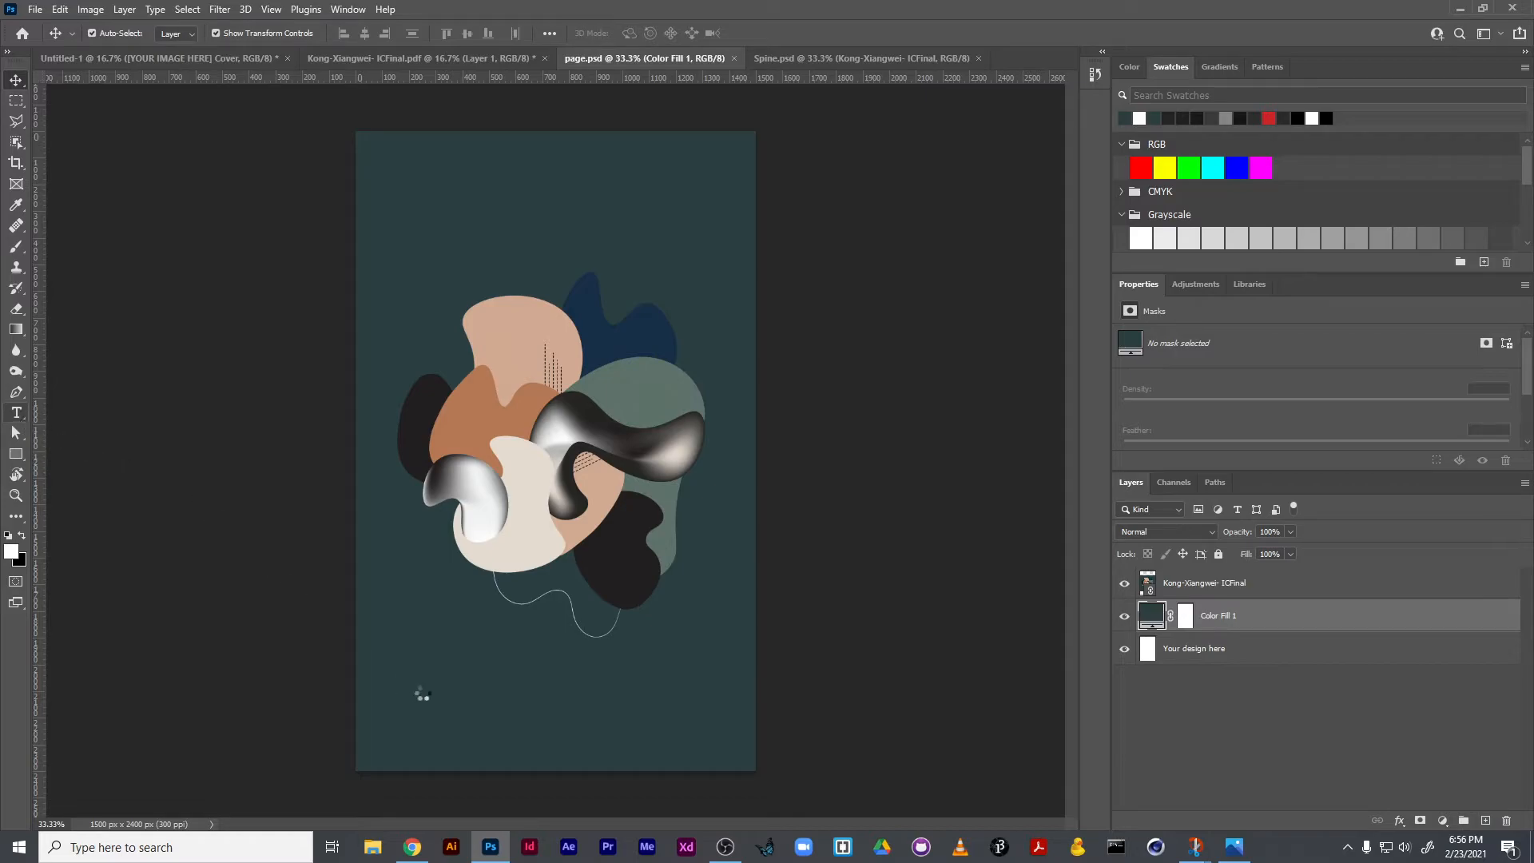
pyautogui.click(16, 412)
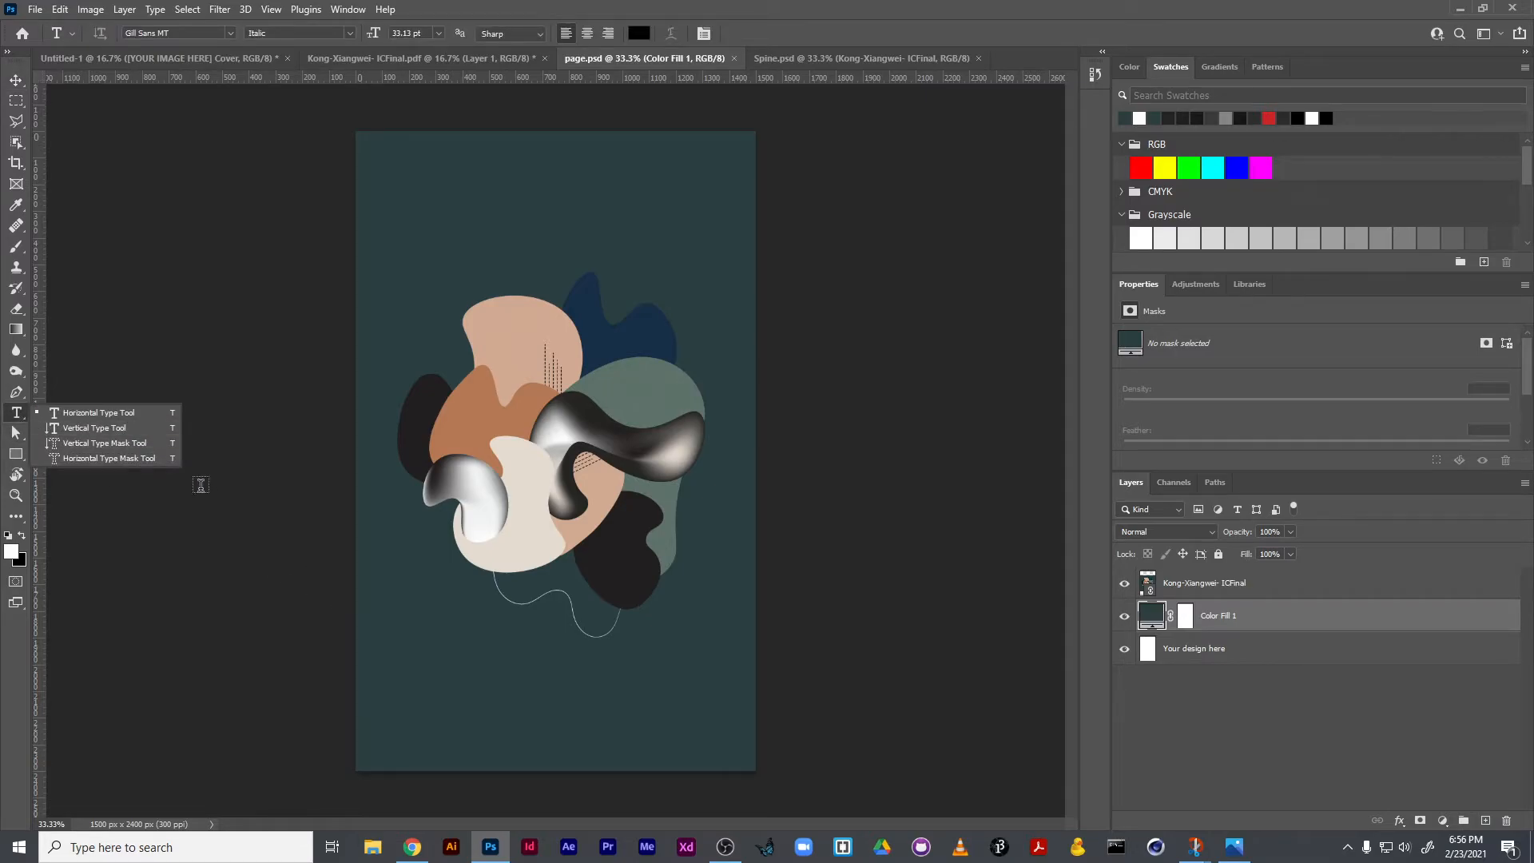
pyautogui.click(399, 681)
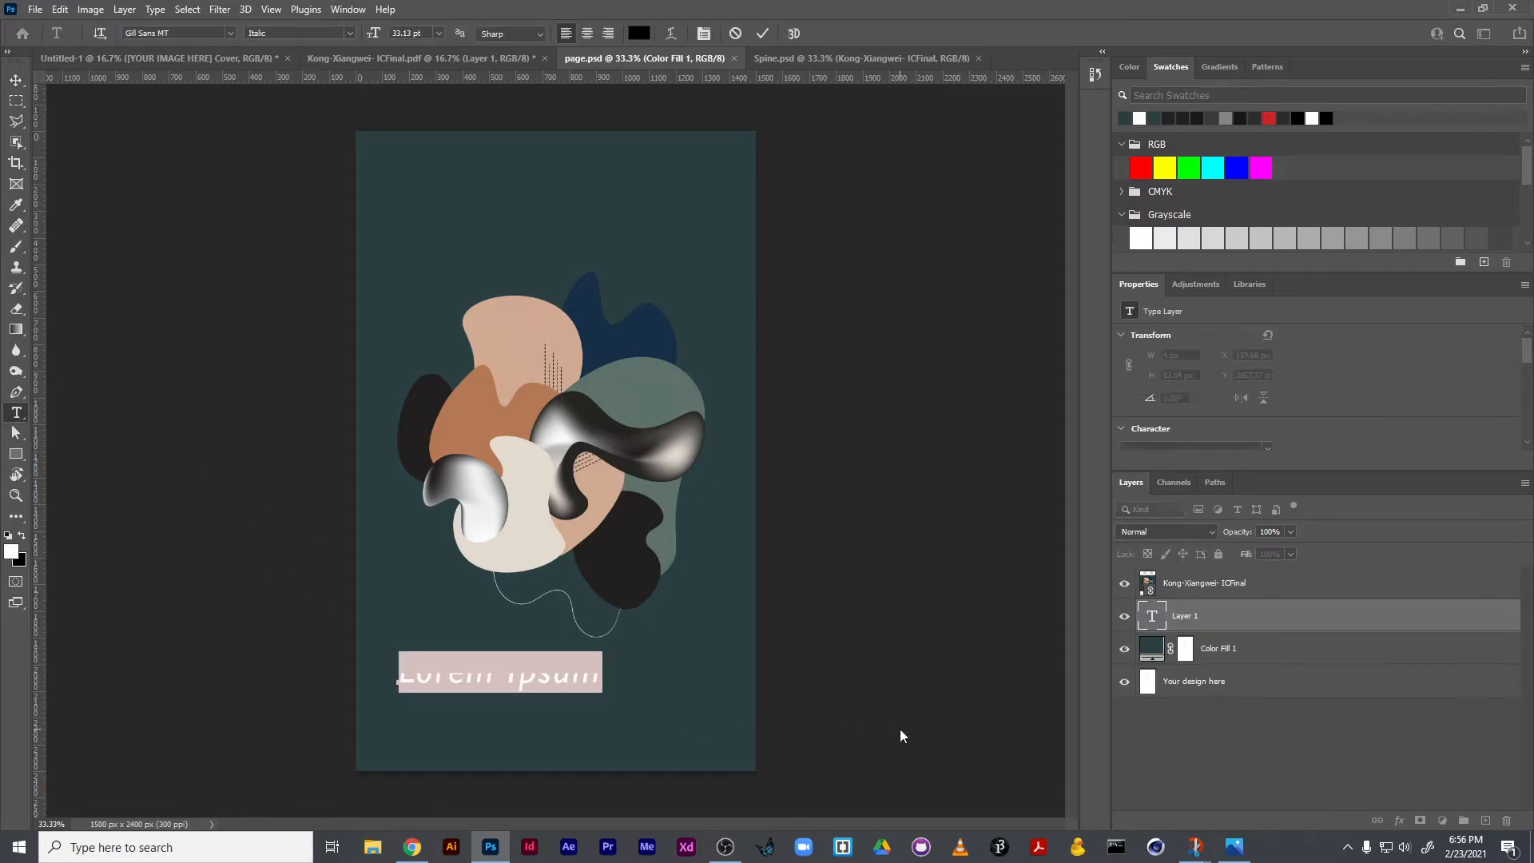
pyautogui.write('invisibl')
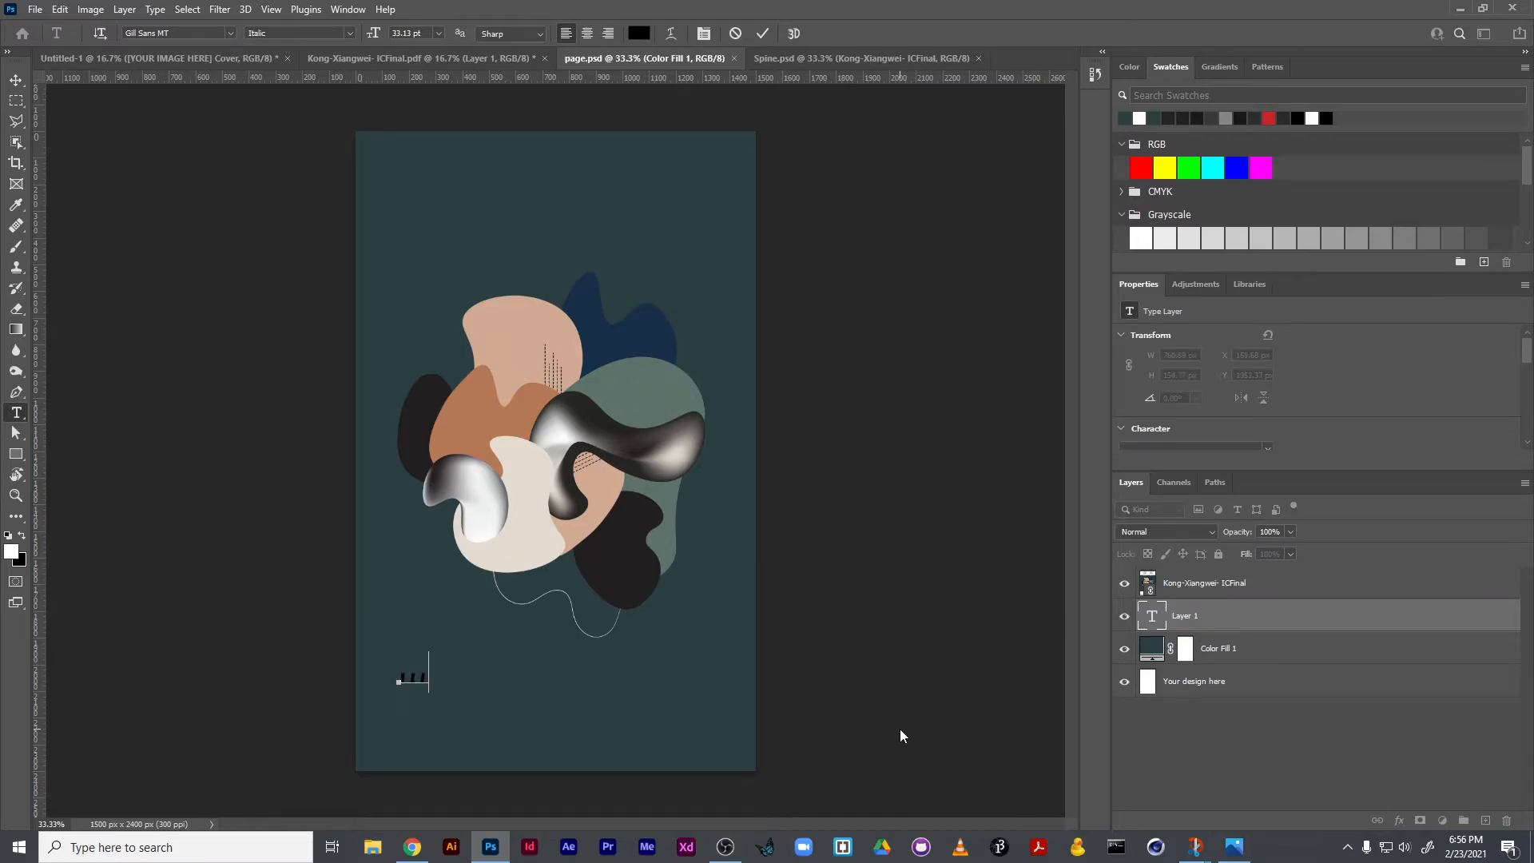
pyautogui.write('e Cities')
pyautogui.moveTo(1194, 619); pyautogui.dragTo(1192, 575)
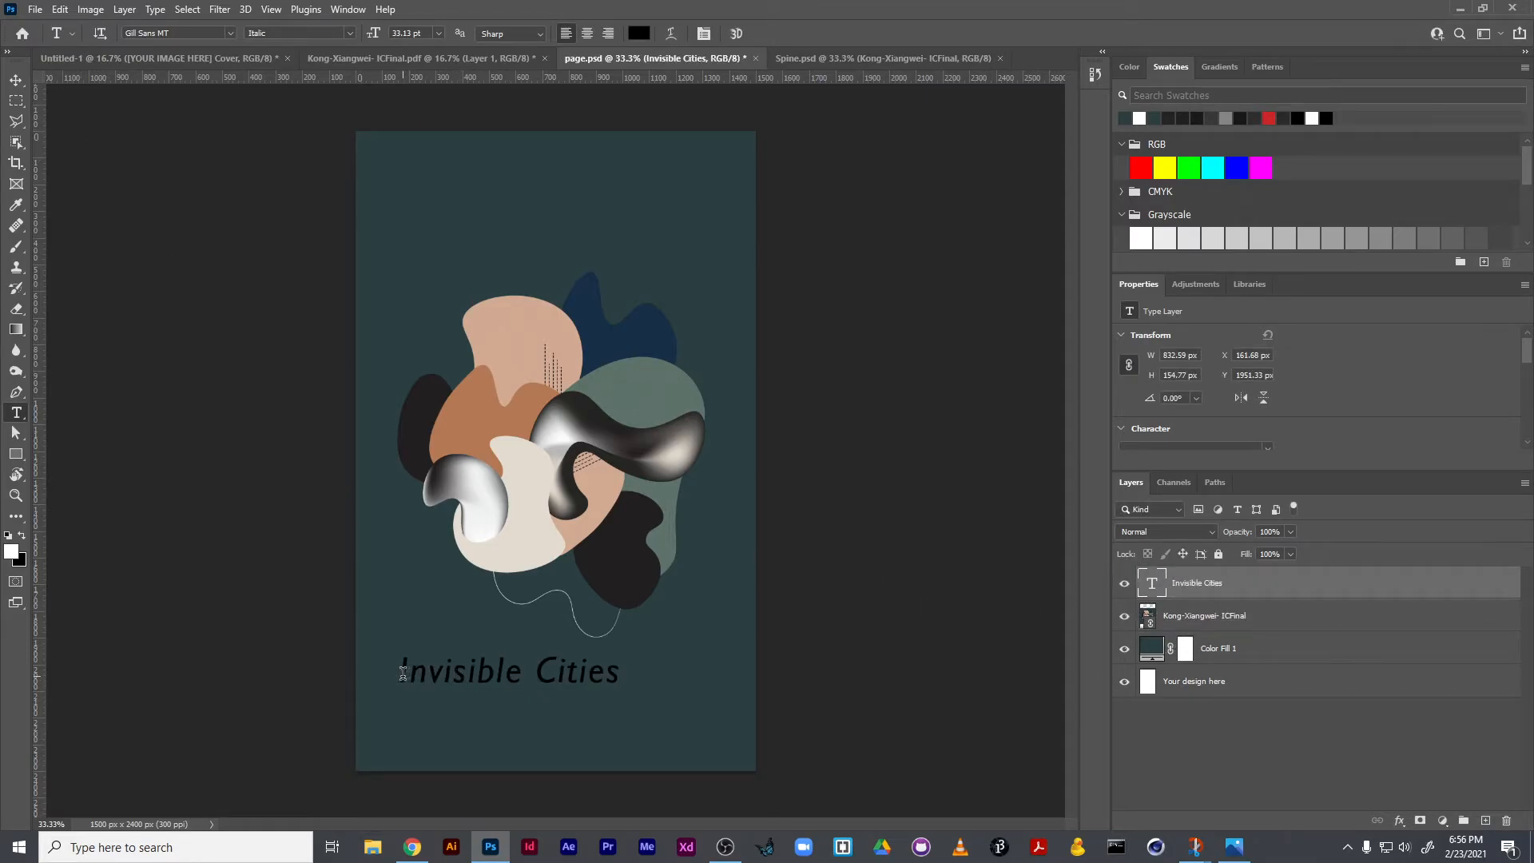
# Set the font of the whole "Invisible Cities" title to BD Geminis
pyautogui.moveTo(402, 674); pyautogui.dragTo(688, 684)
pyautogui.click(197, 33)
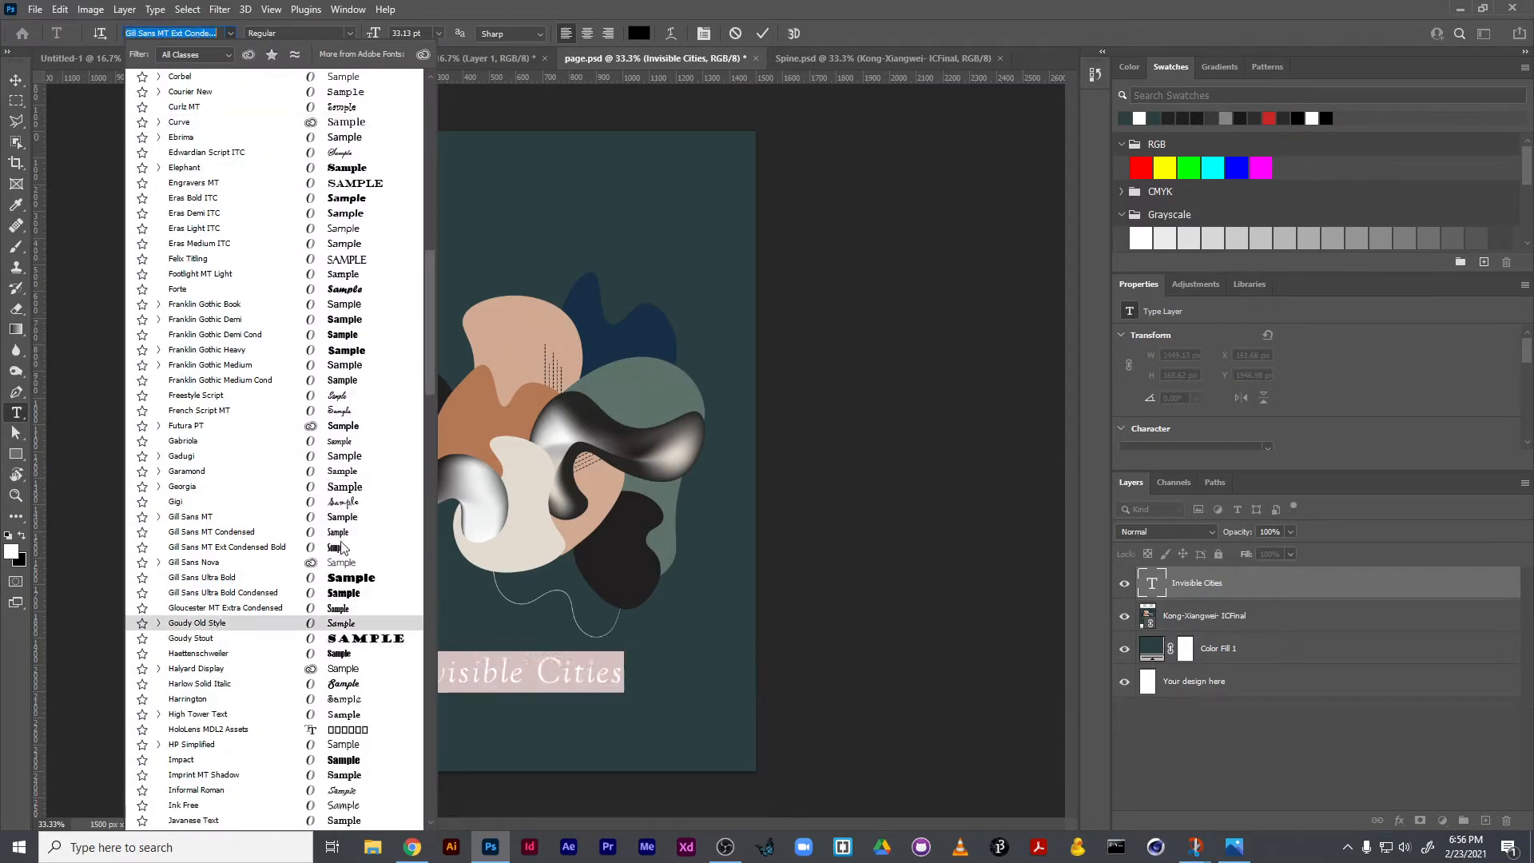
pyautogui.scroll(7, 345, 367)
pyautogui.scroll(8, 346, 355)
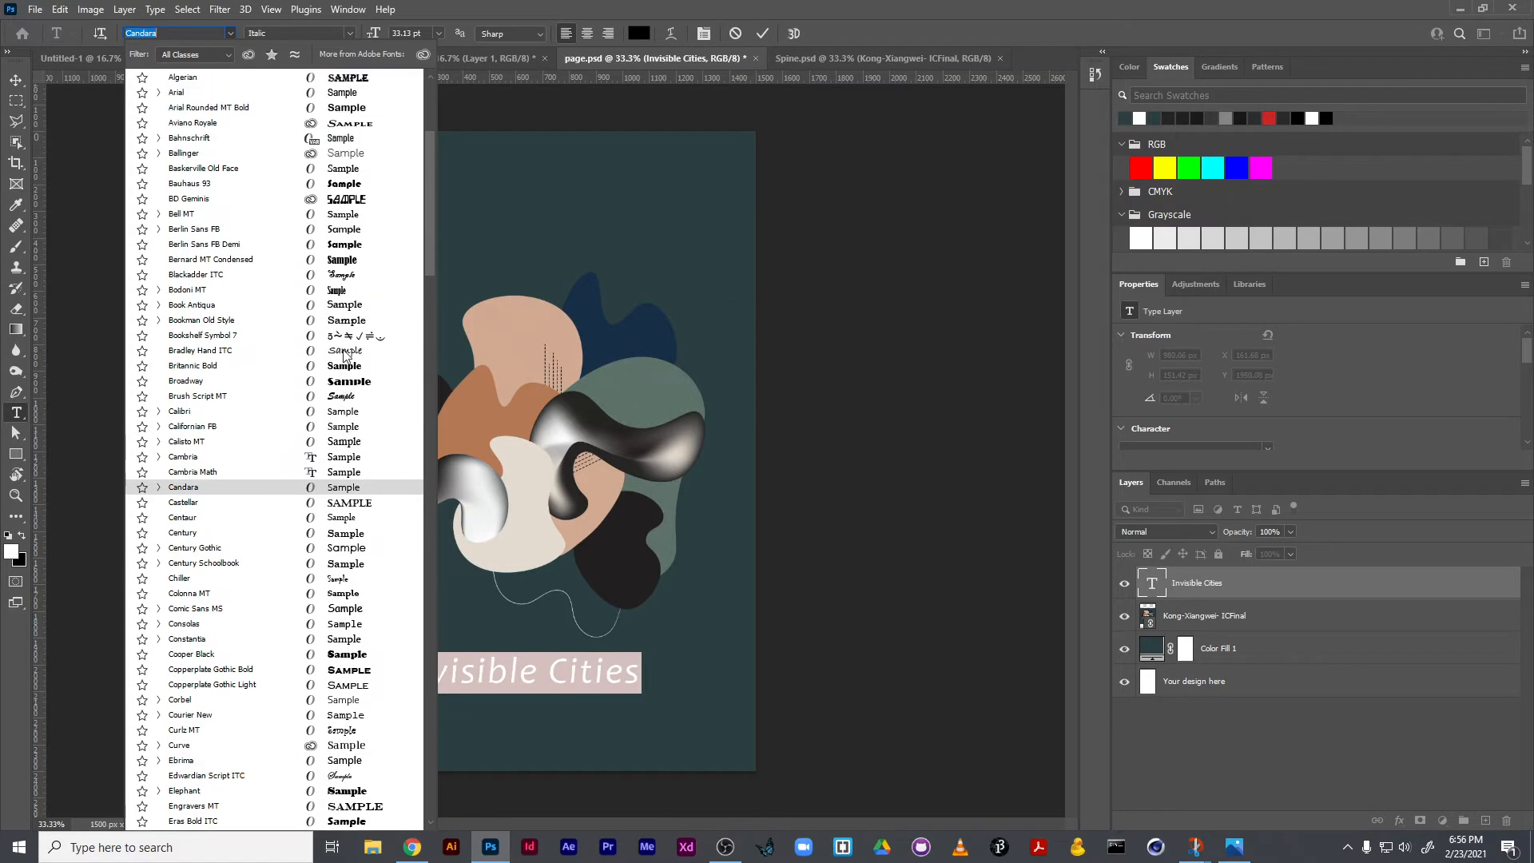
pyautogui.click(344, 304)
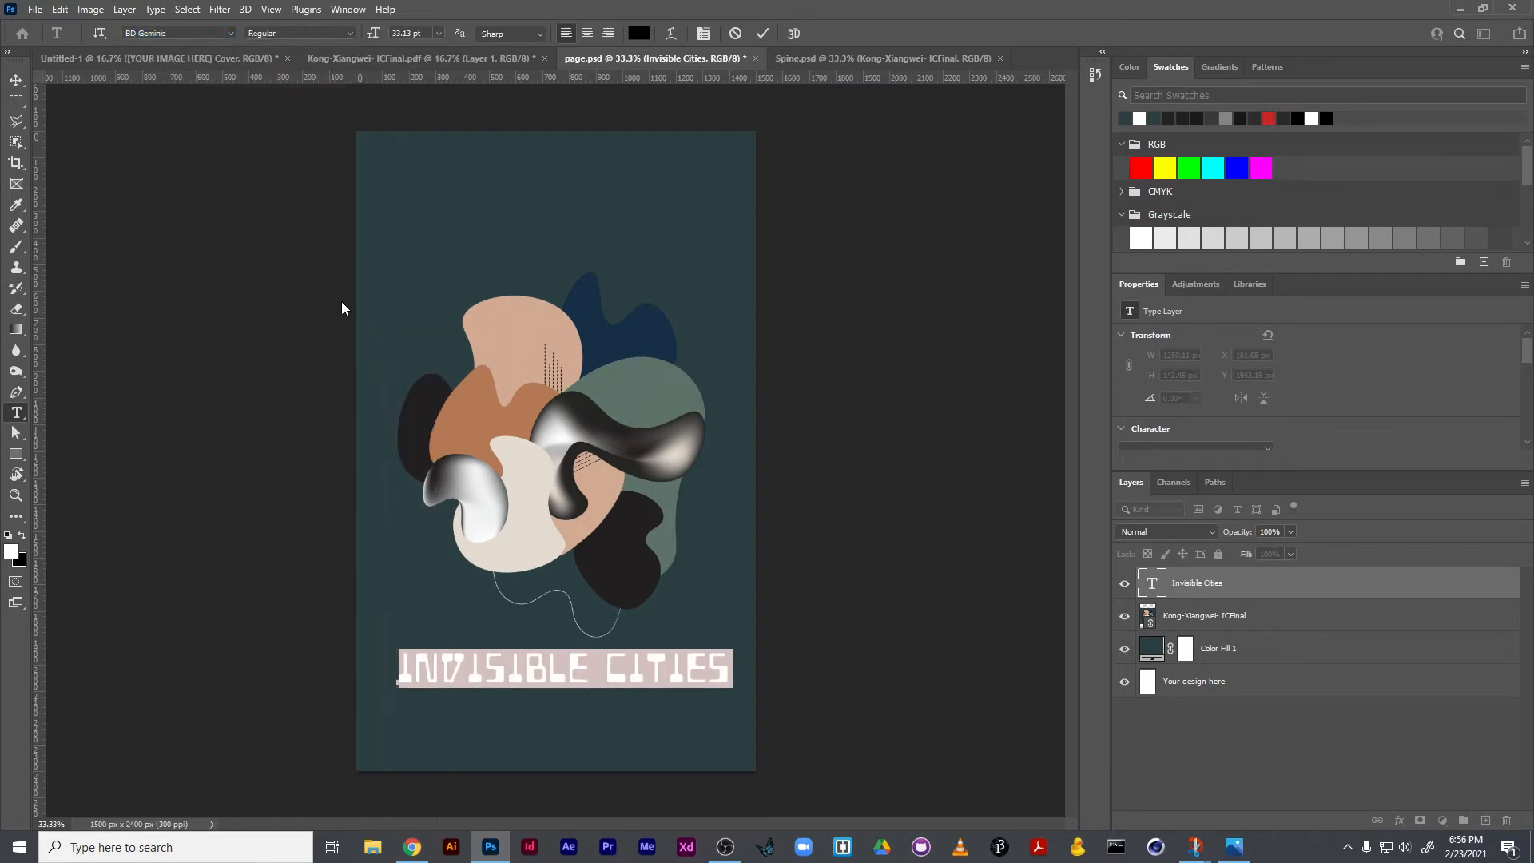
# Center the title horizontally beneath the artwork, color it white, and save the cover contents
pyautogui.click(16, 80)
pyautogui.moveTo(521, 664); pyautogui.dragTo(509, 671)
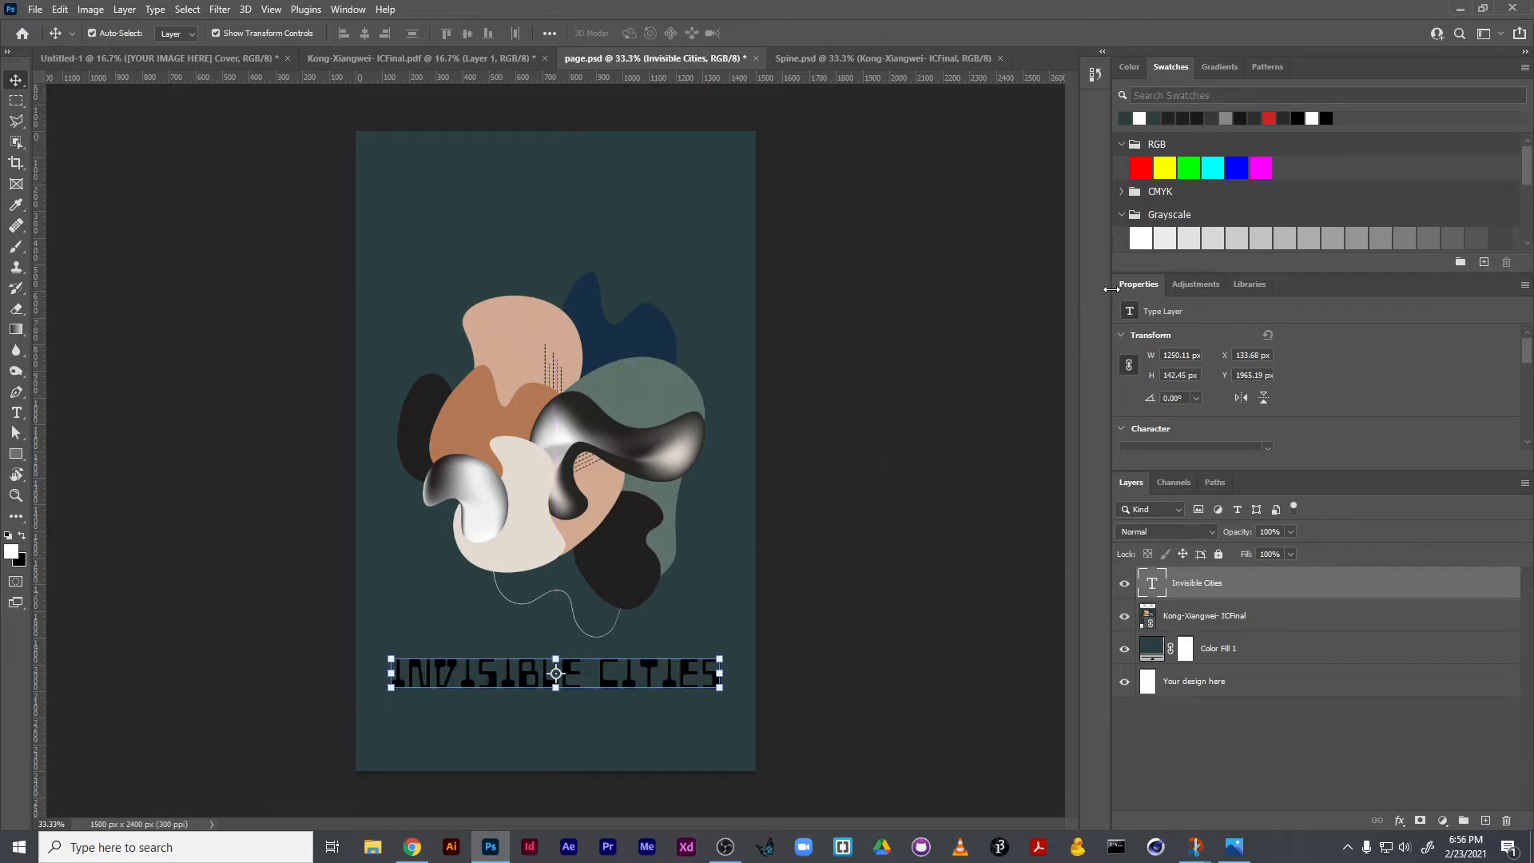
pyautogui.click(1139, 118)
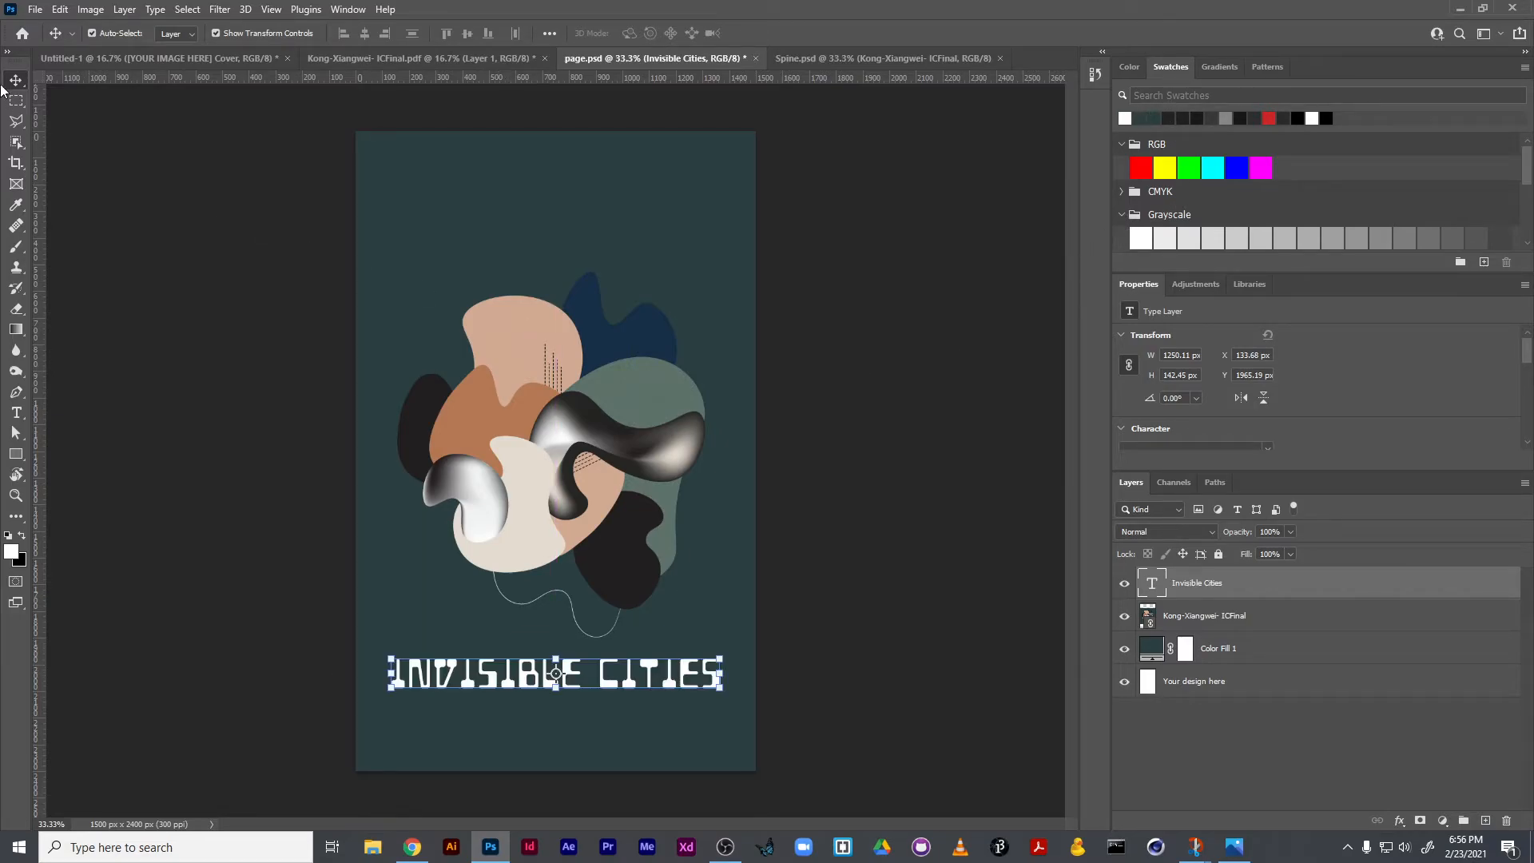
pyautogui.click(351, 229)
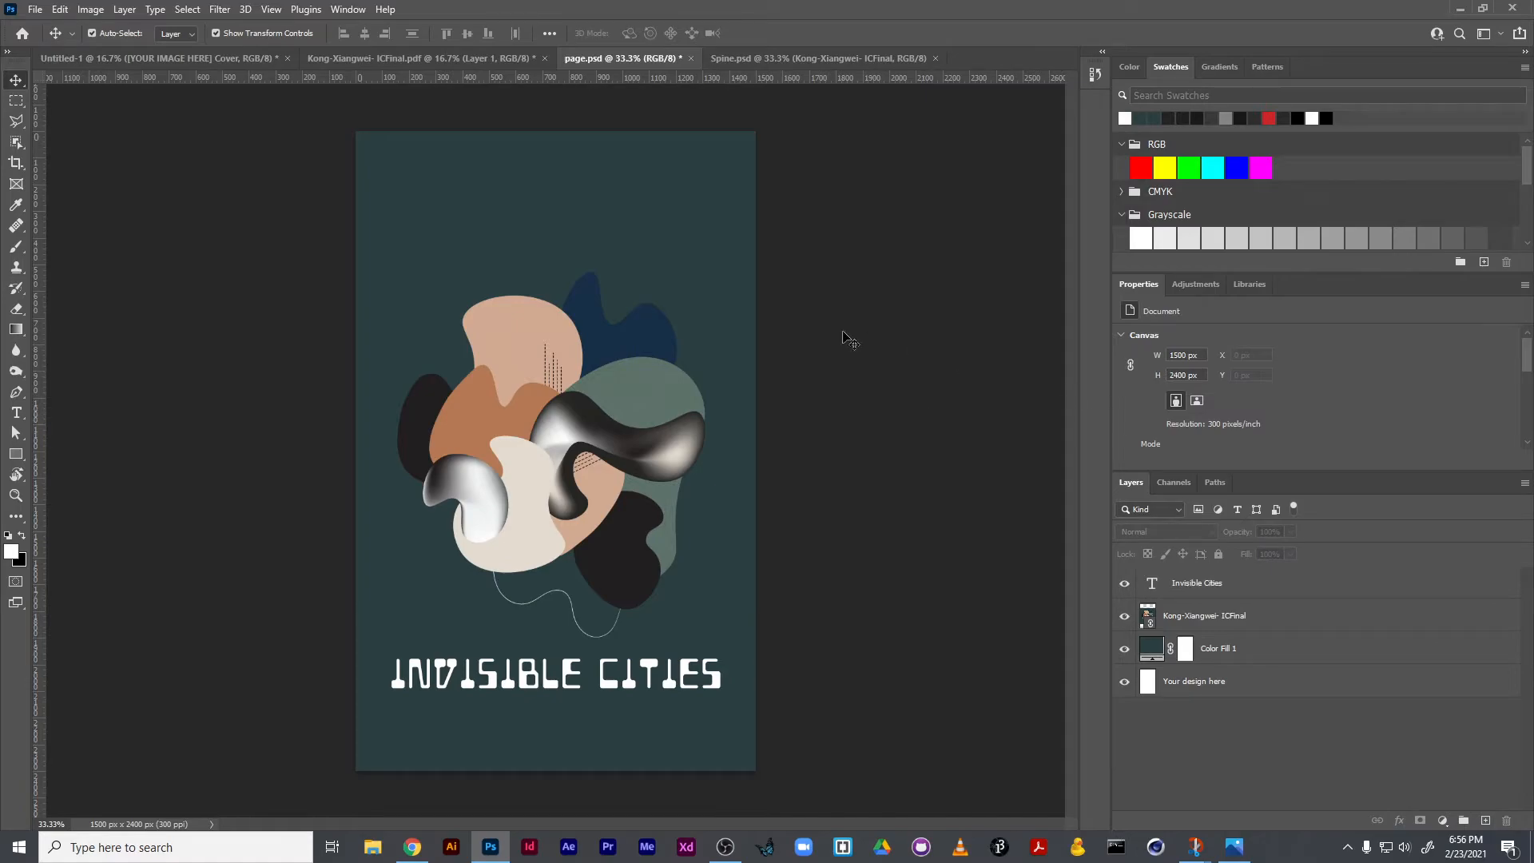
pyautogui.hotkey('ctrl', 's')
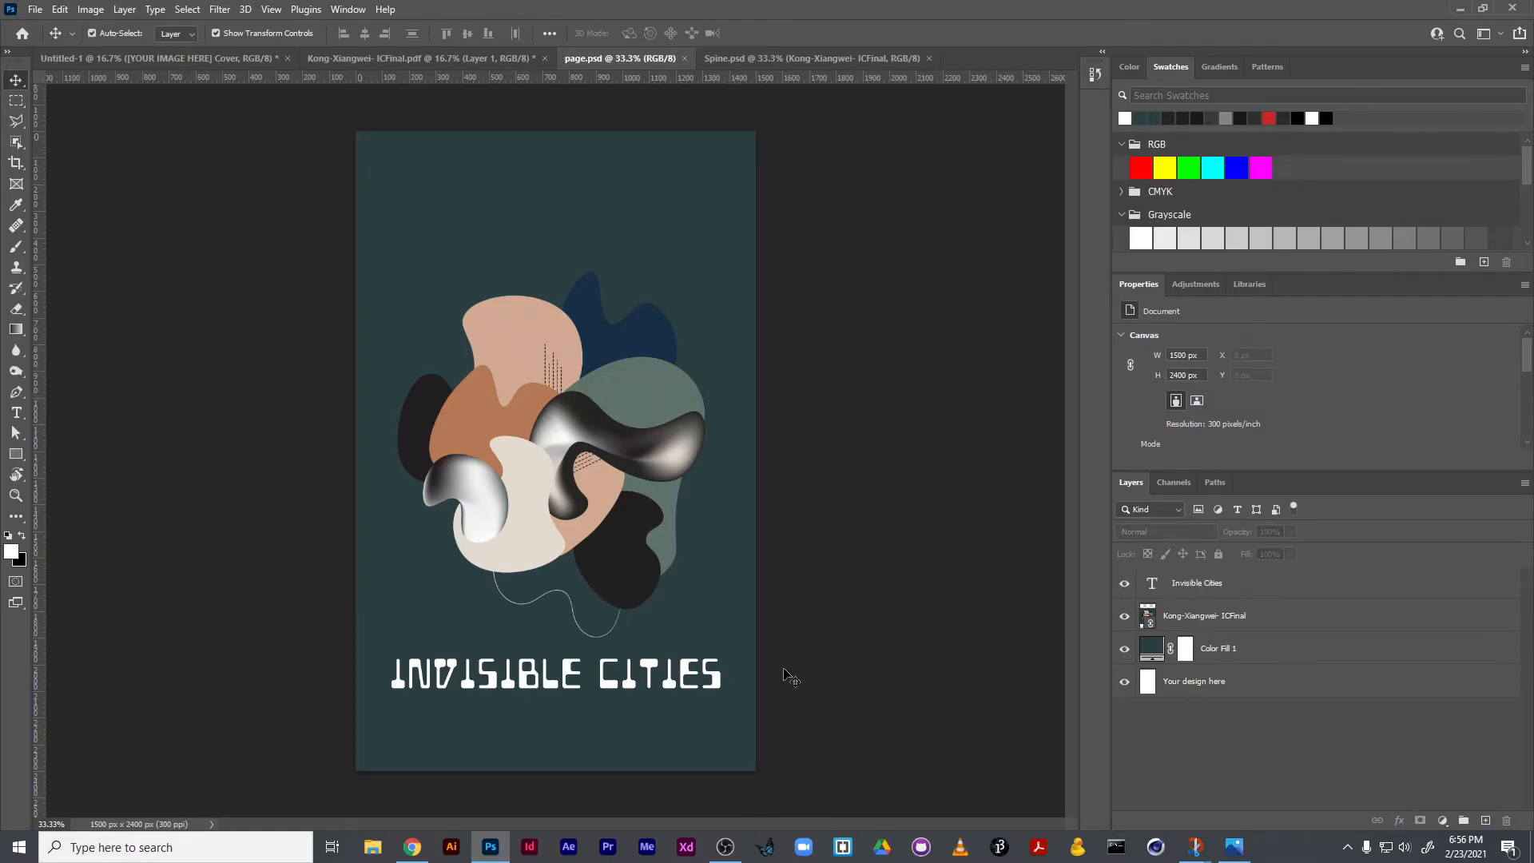
# Add a drop shadow to the "Invisible Cities" title, reducing the shadow's opacity and distance
pyautogui.click(1222, 588)
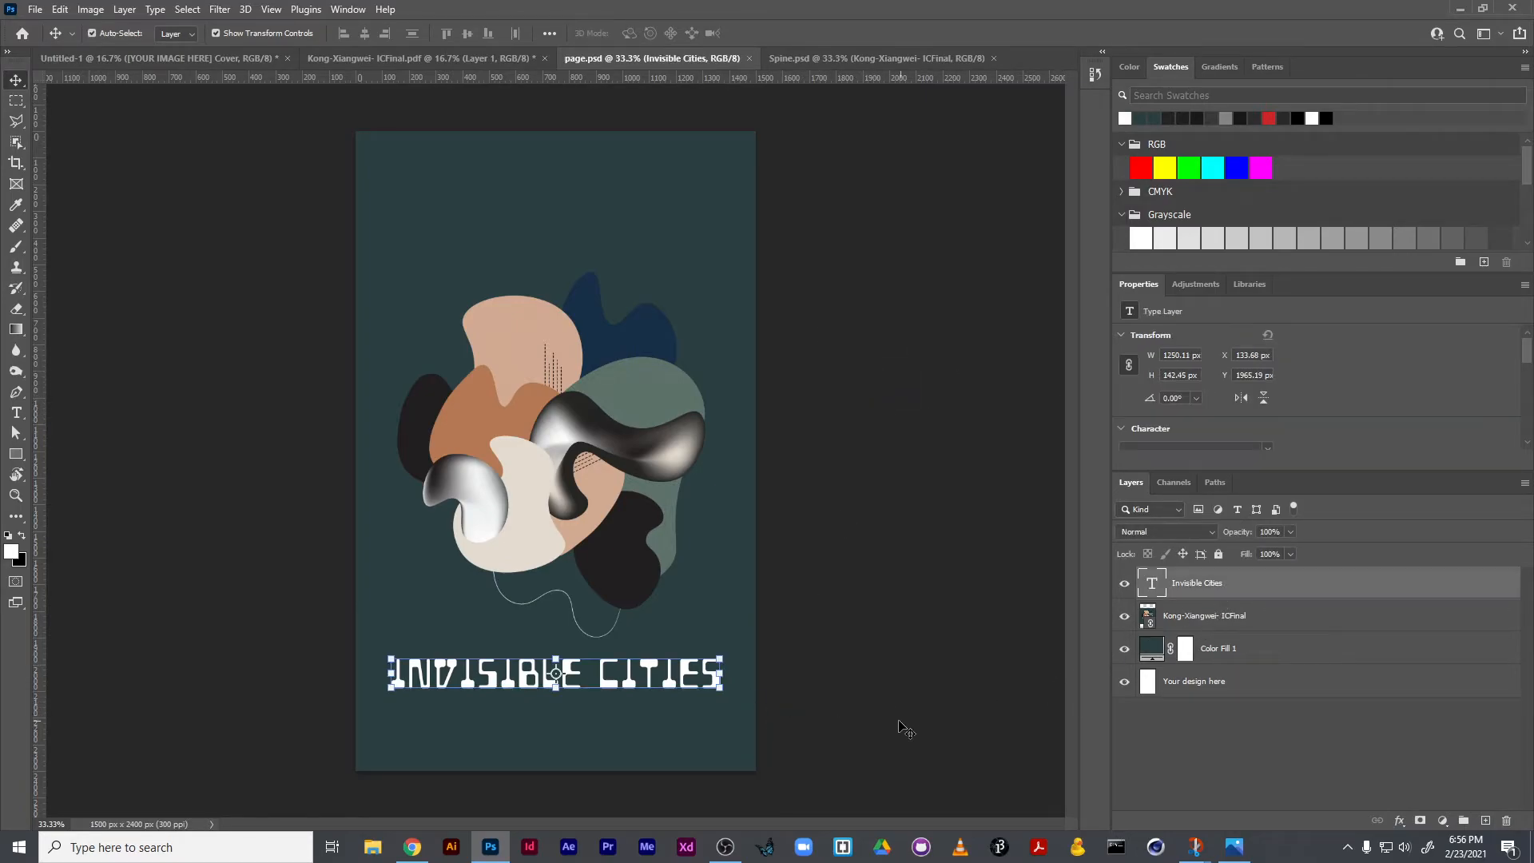
pyautogui.doubleClick(1336, 587)
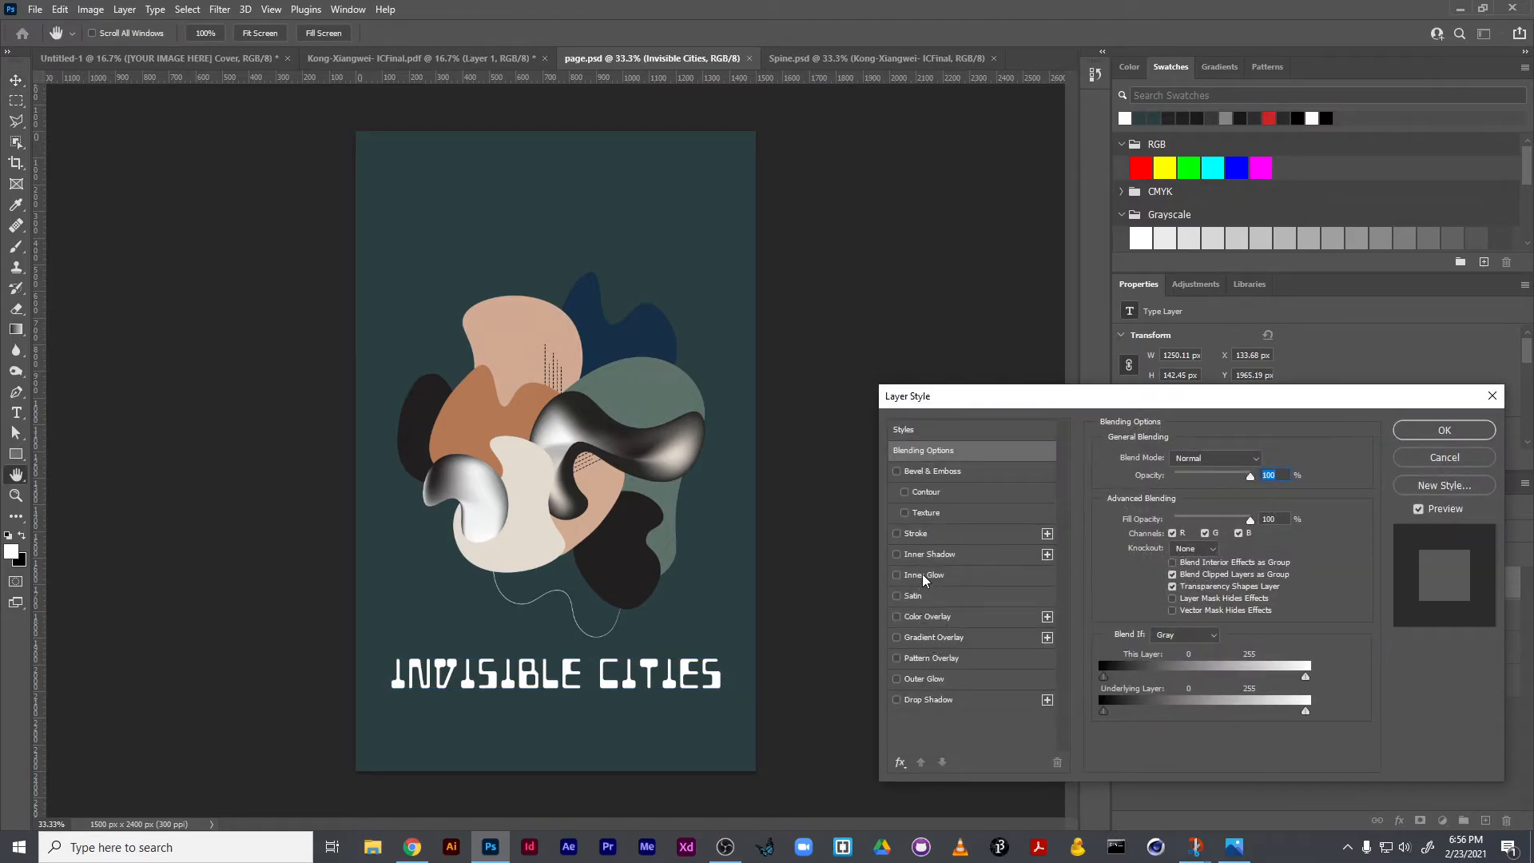
pyautogui.click(956, 700)
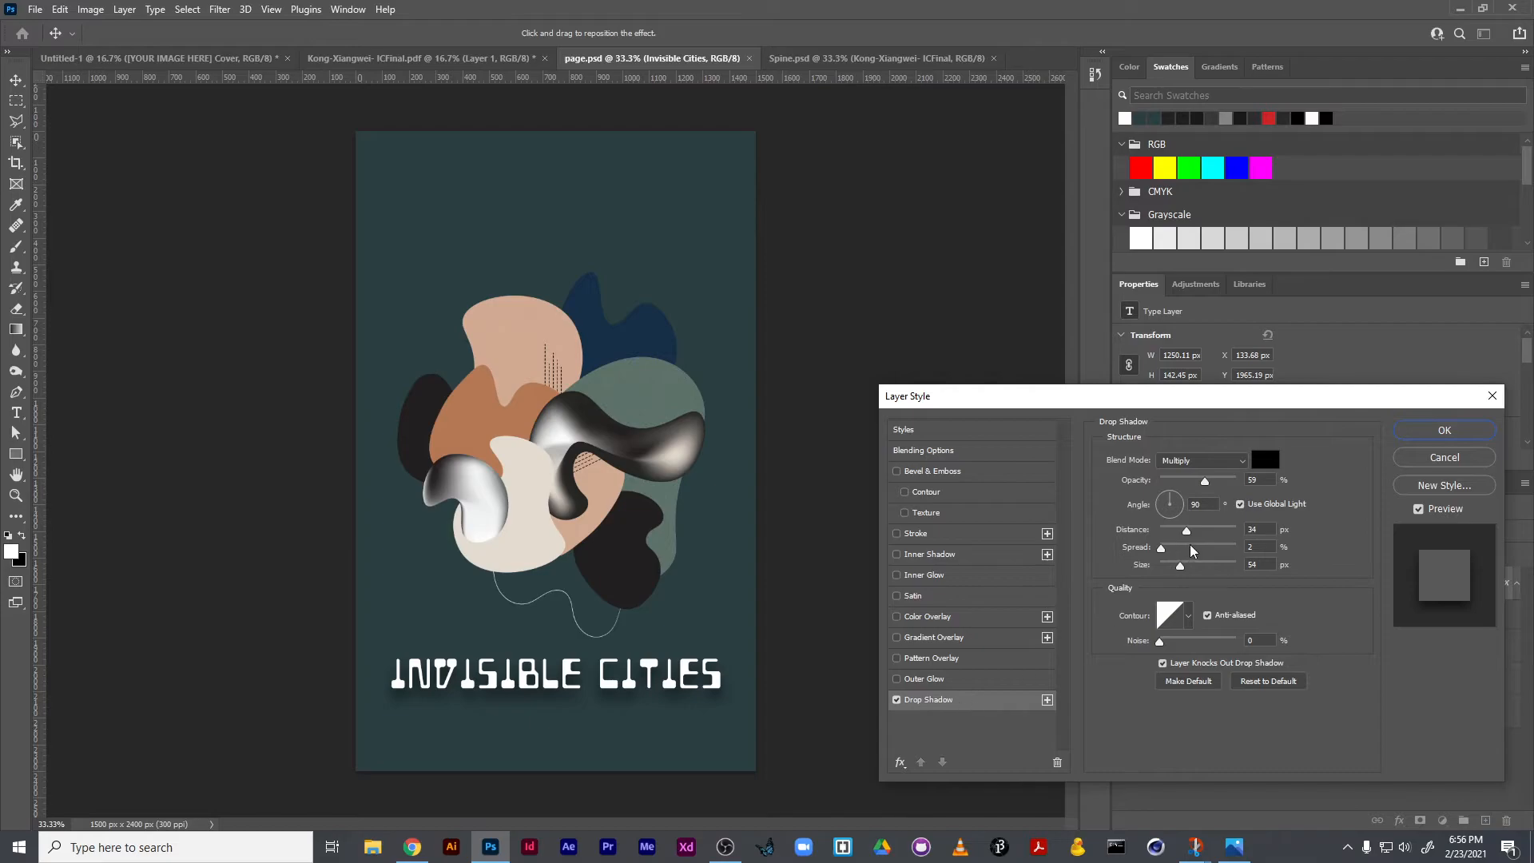
pyautogui.moveTo(1205, 484); pyautogui.dragTo(1191, 483)
pyautogui.moveTo(1186, 531); pyautogui.dragTo(1176, 538)
pyautogui.click(1444, 430)
# Save the cover contents and return to the book mockup to check the title
pyautogui.click(845, 654)
pyautogui.hotkey('ctrl', 's')
pyautogui.click(184, 58)
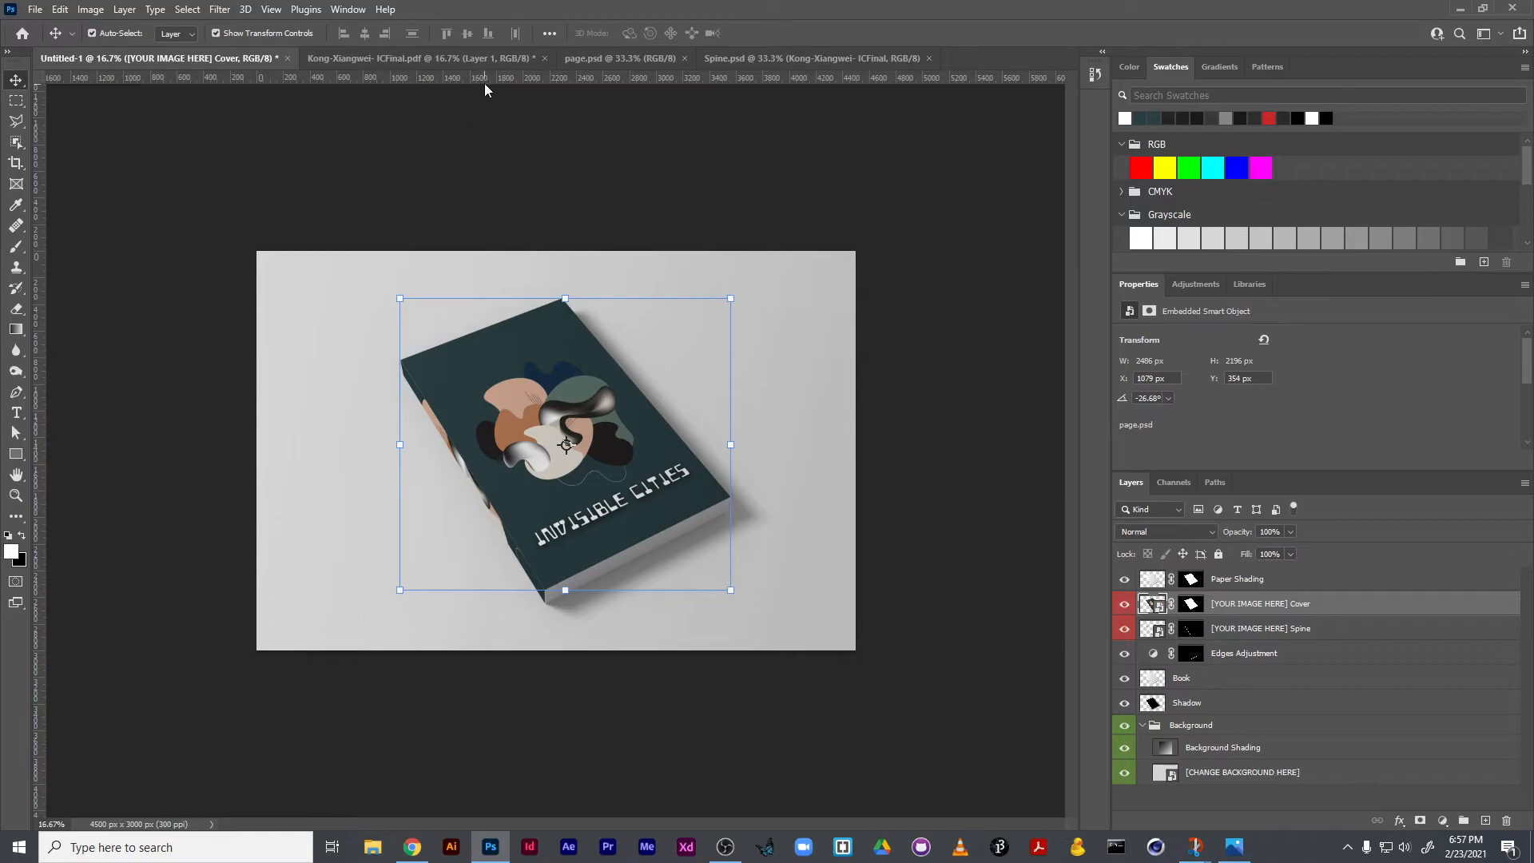
# In page.psd, draw a white rectangle about 1627 × 549 px as a band along the cover's lower edge and center the title over it
pyautogui.click(465, 57)
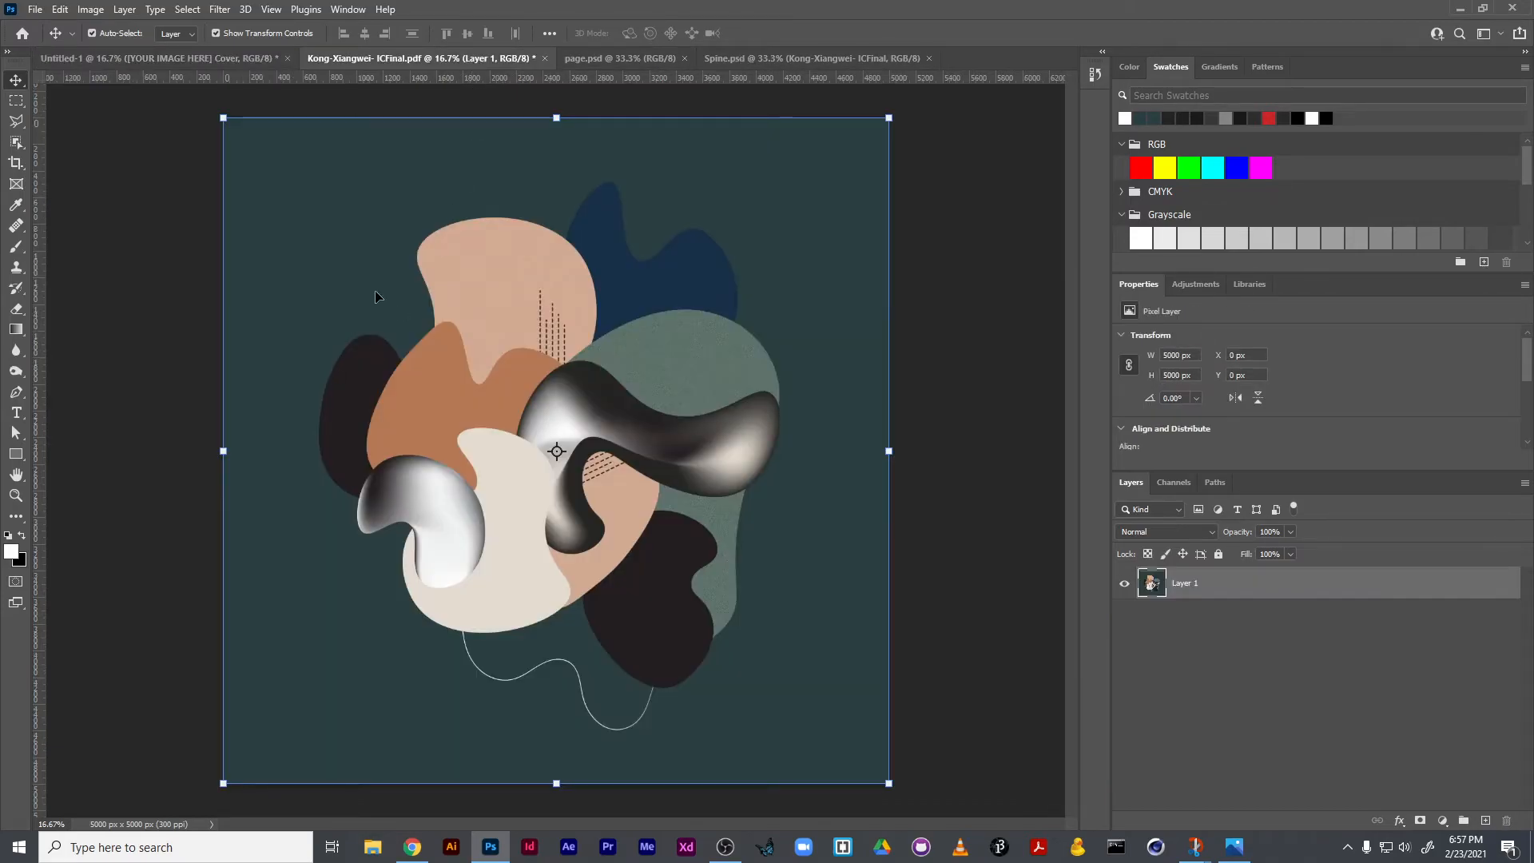
pyautogui.click(638, 60)
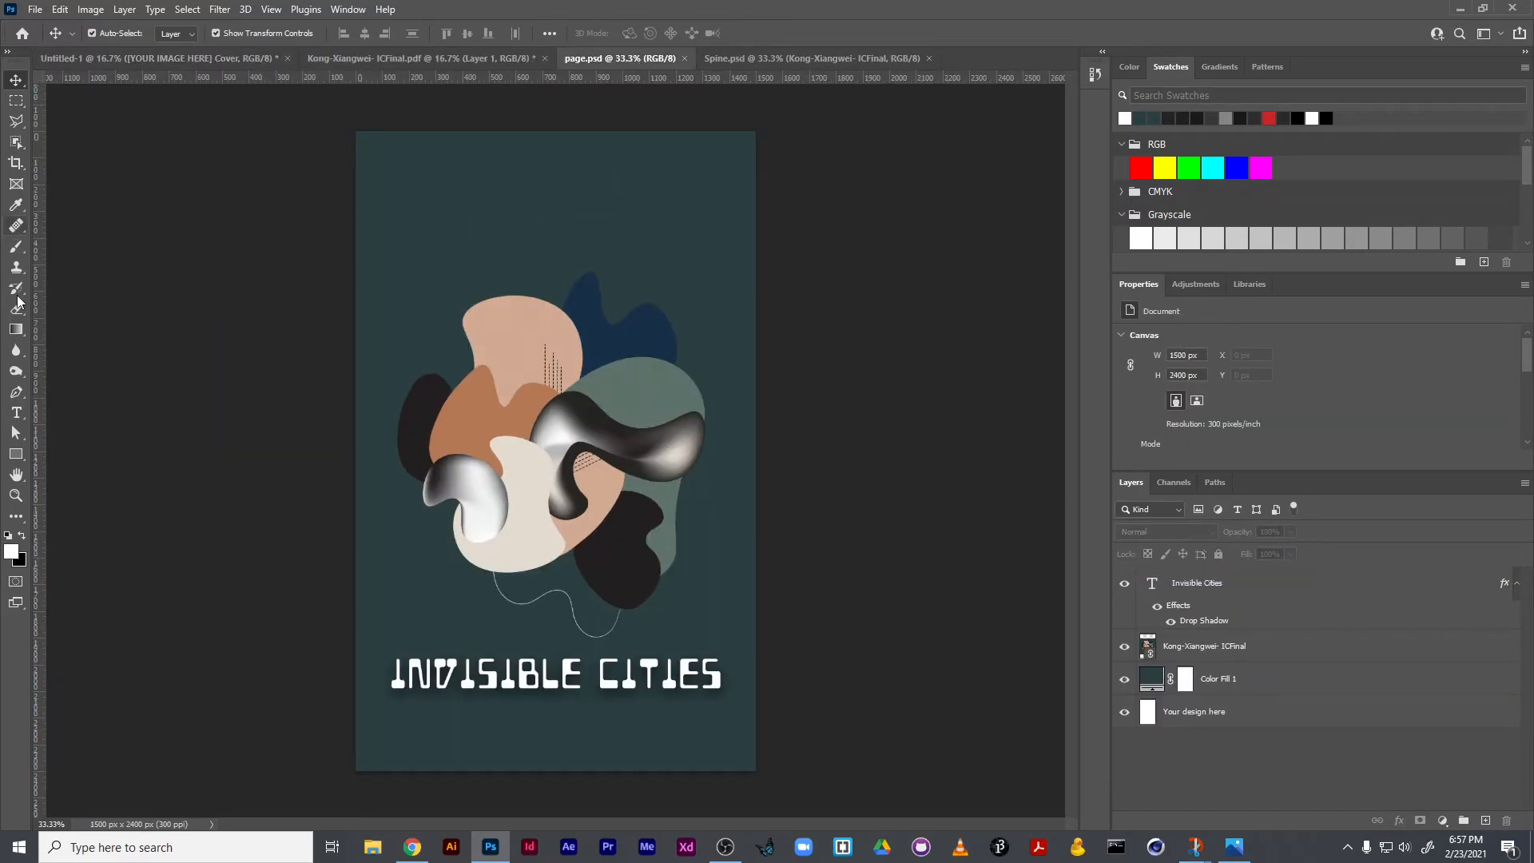
pyautogui.click(16, 454)
pyautogui.moveTo(297, 128); pyautogui.dragTo(730, 274)
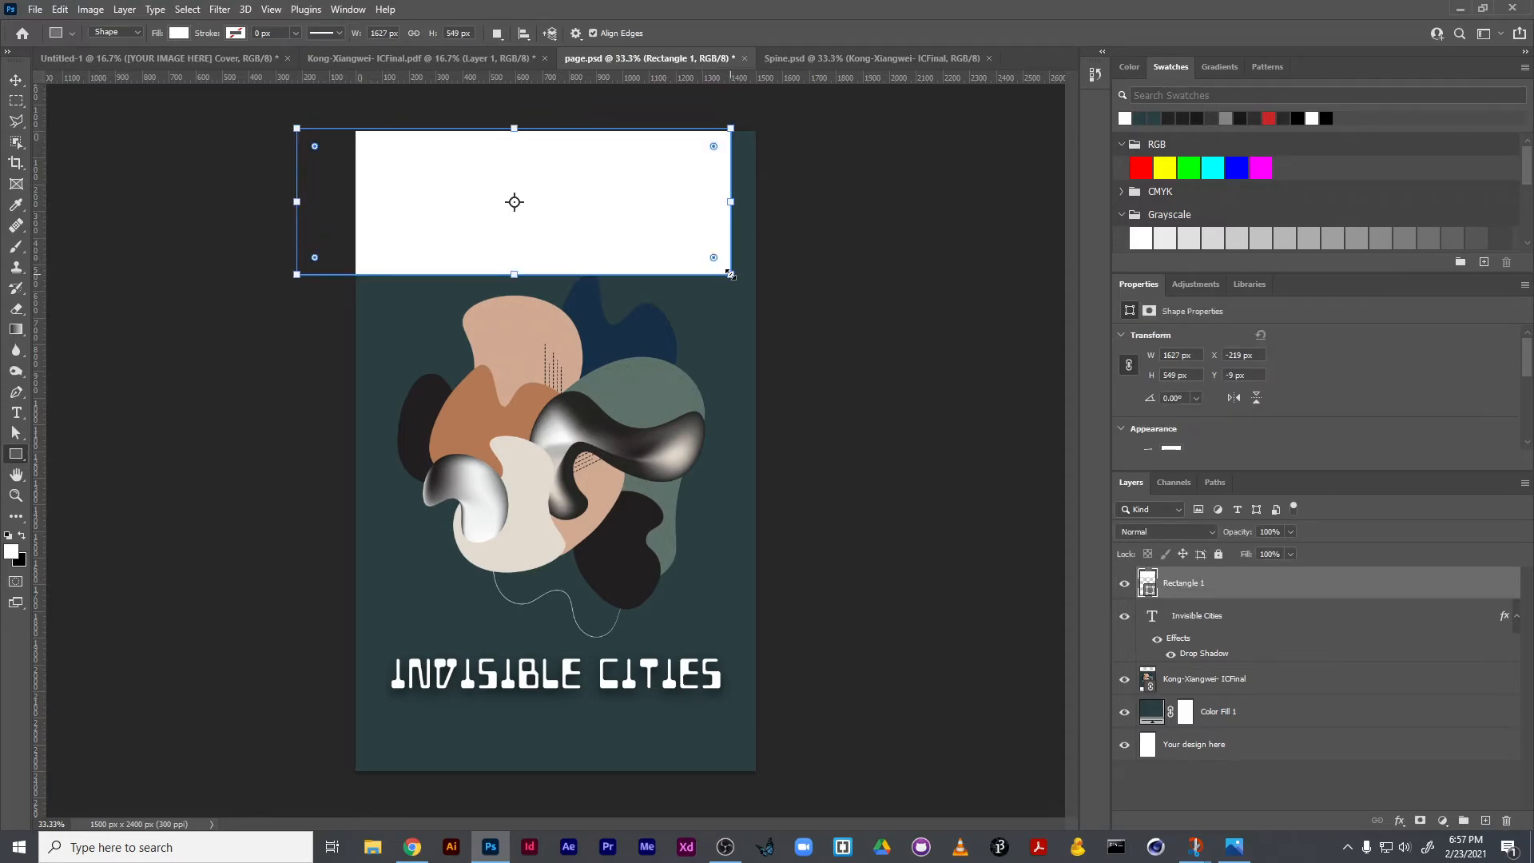
pyautogui.click(15, 79)
pyautogui.moveTo(509, 264); pyautogui.dragTo(555, 781)
pyautogui.moveTo(1223, 618); pyautogui.dragTo(1225, 572)
pyautogui.moveTo(630, 689); pyautogui.dragTo(620, 725)
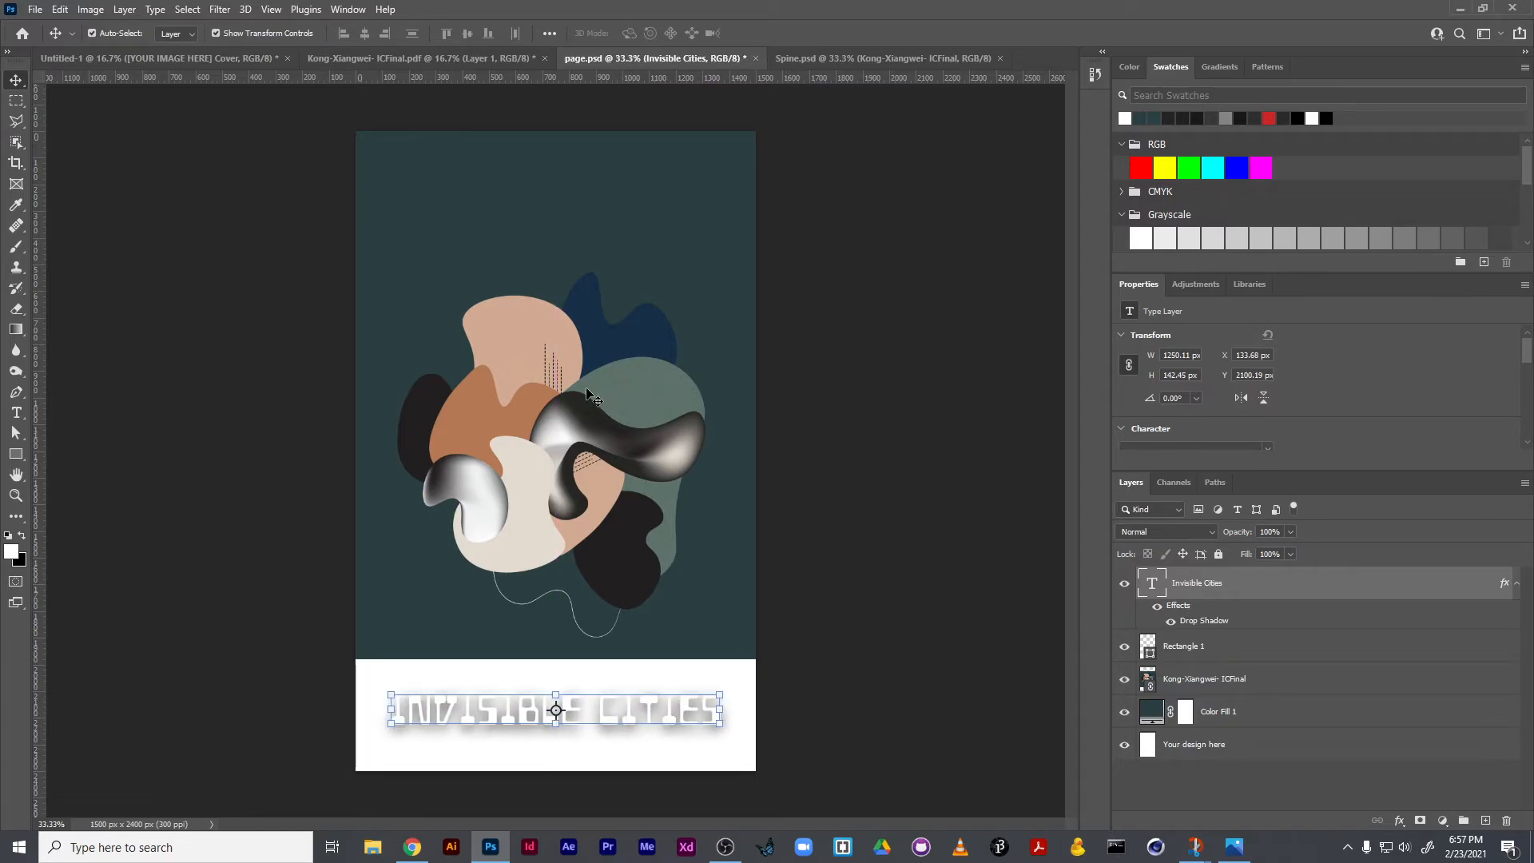
# Draw a white ellipse about 1396 × 1440 px centered on the cover's upper-left corner
pyautogui.click(16, 454)
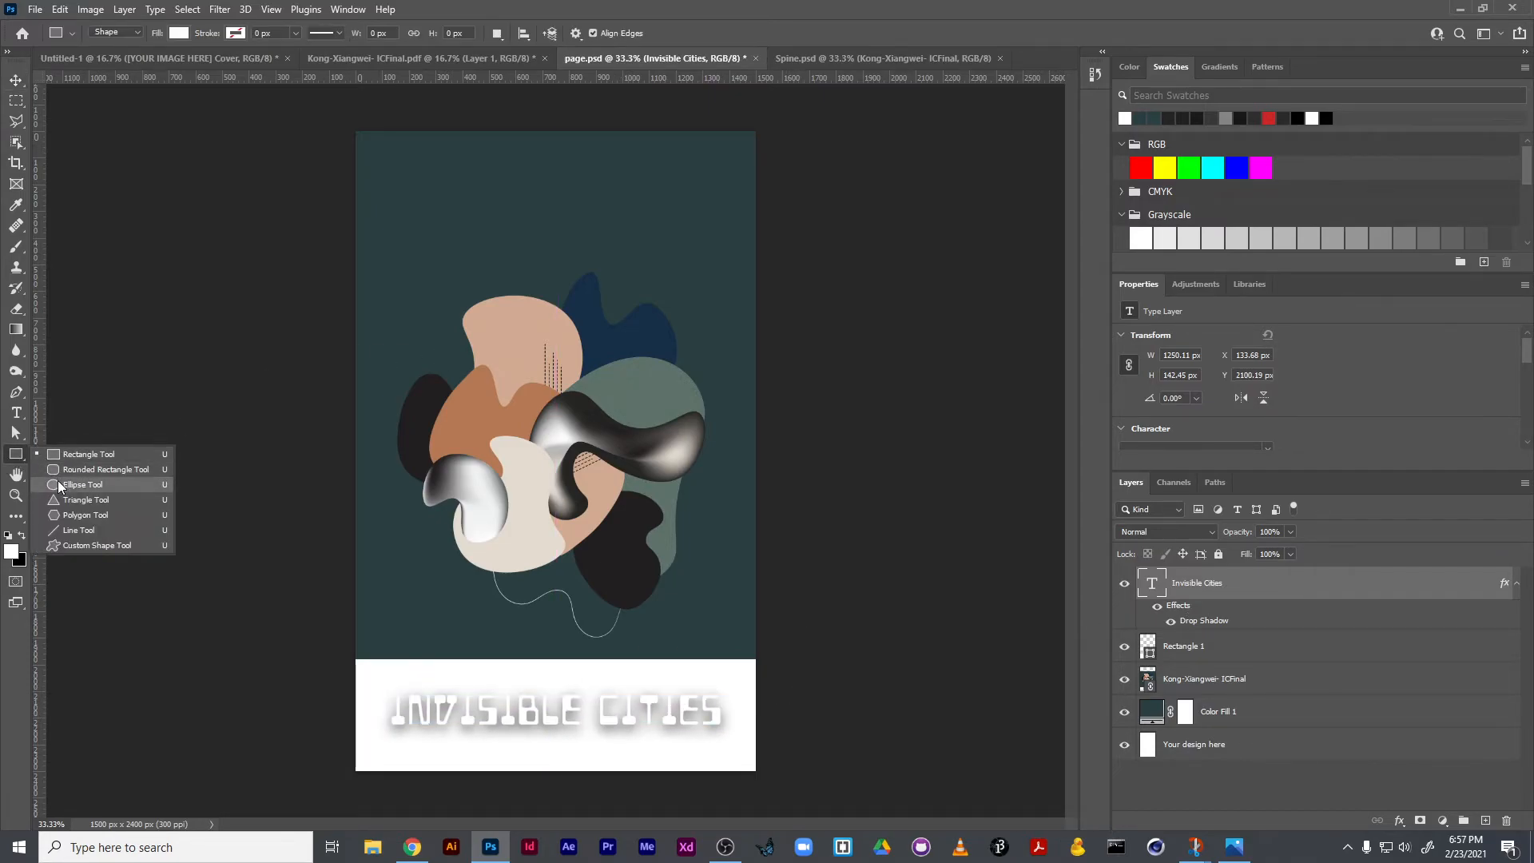
pyautogui.click(60, 484)
pyautogui.moveTo(358, 133); pyautogui.dragTo(541, 324)
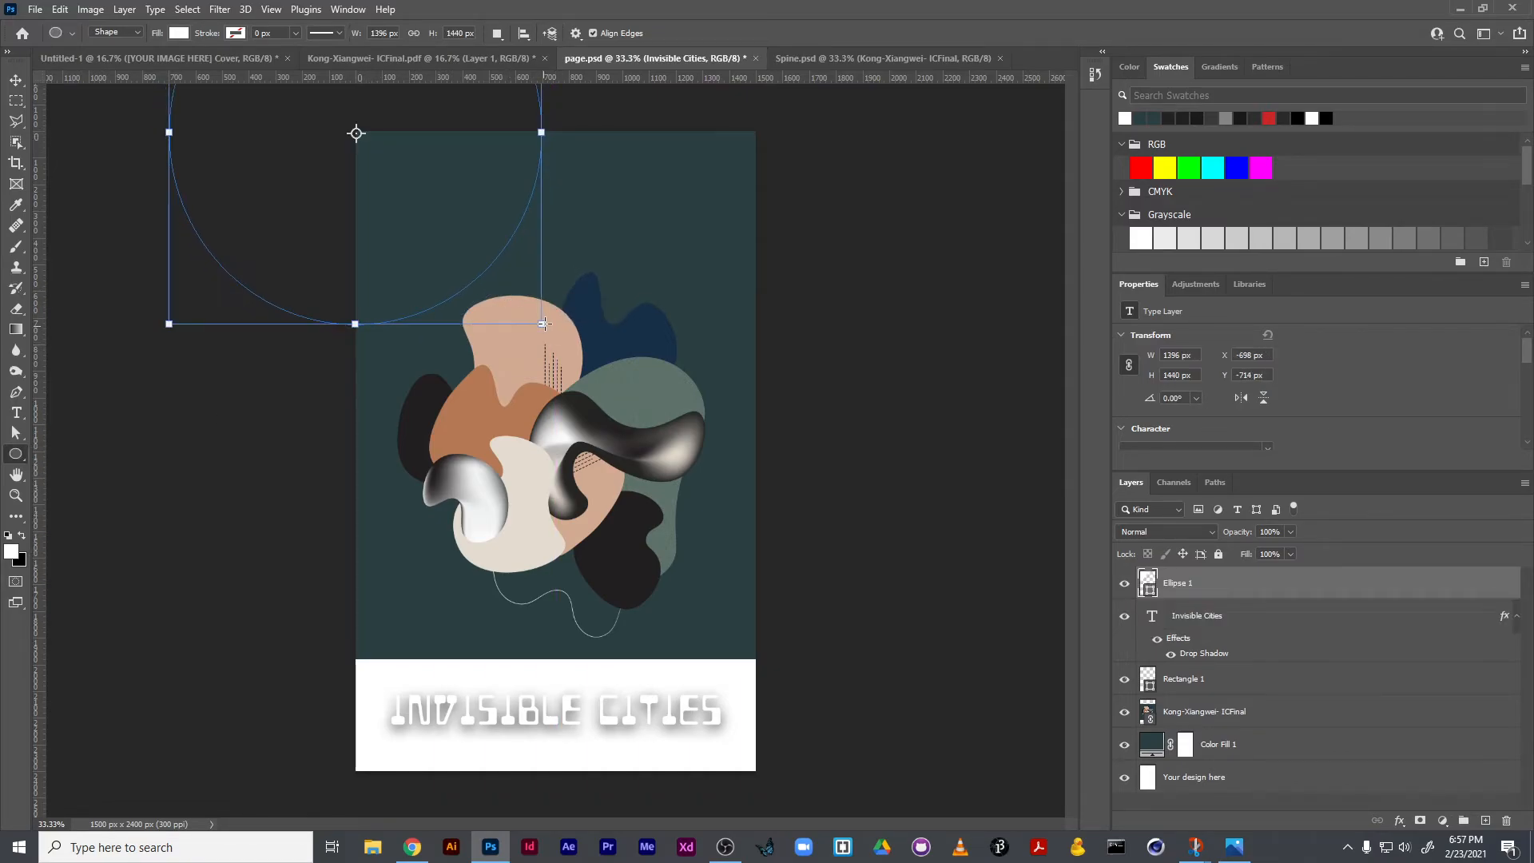
pyautogui.click(16, 77)
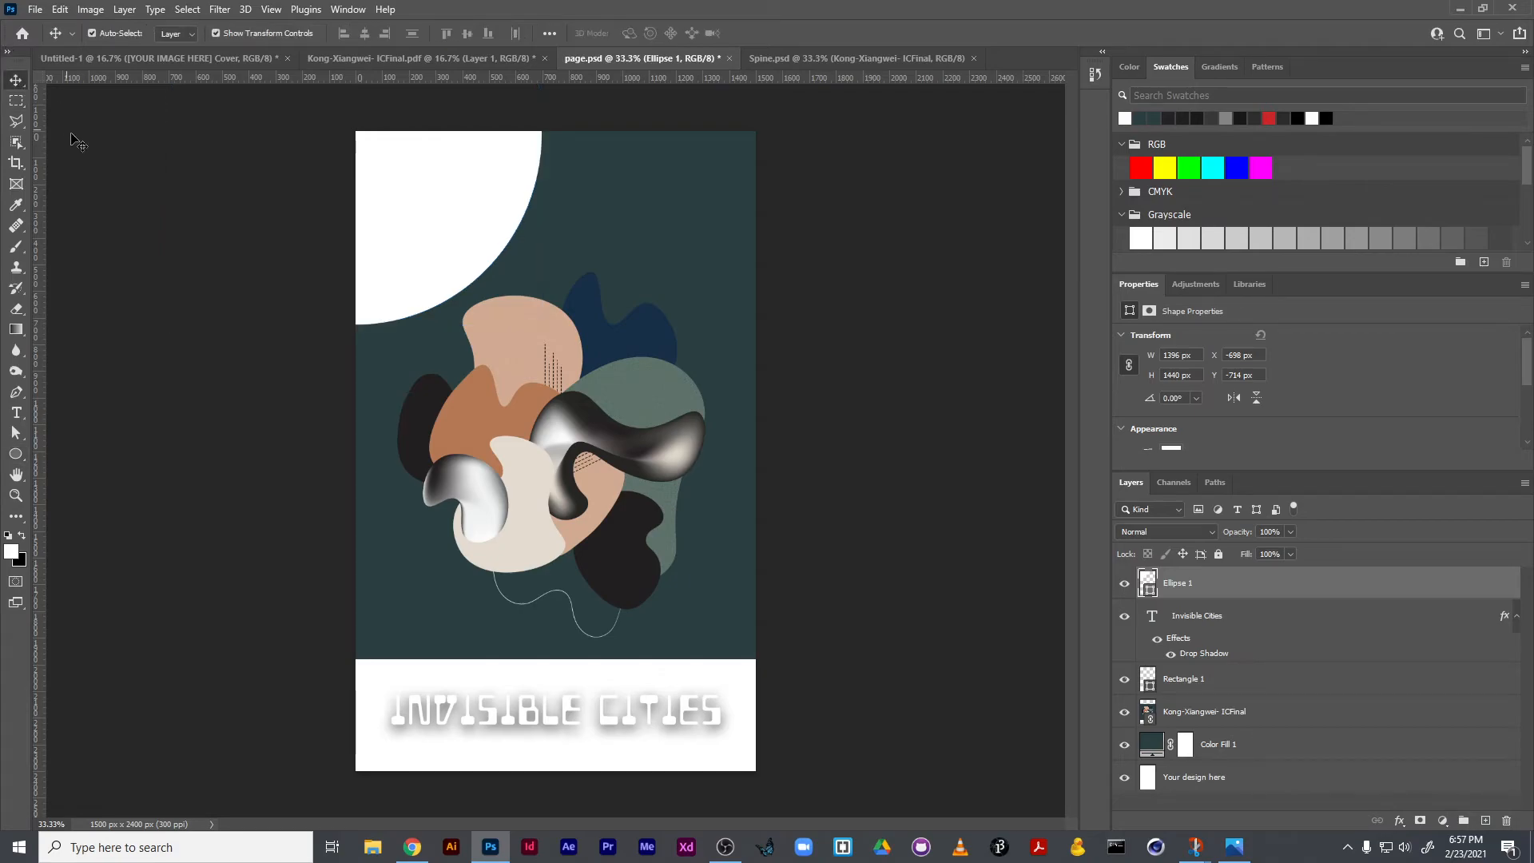
pyautogui.click(76, 141)
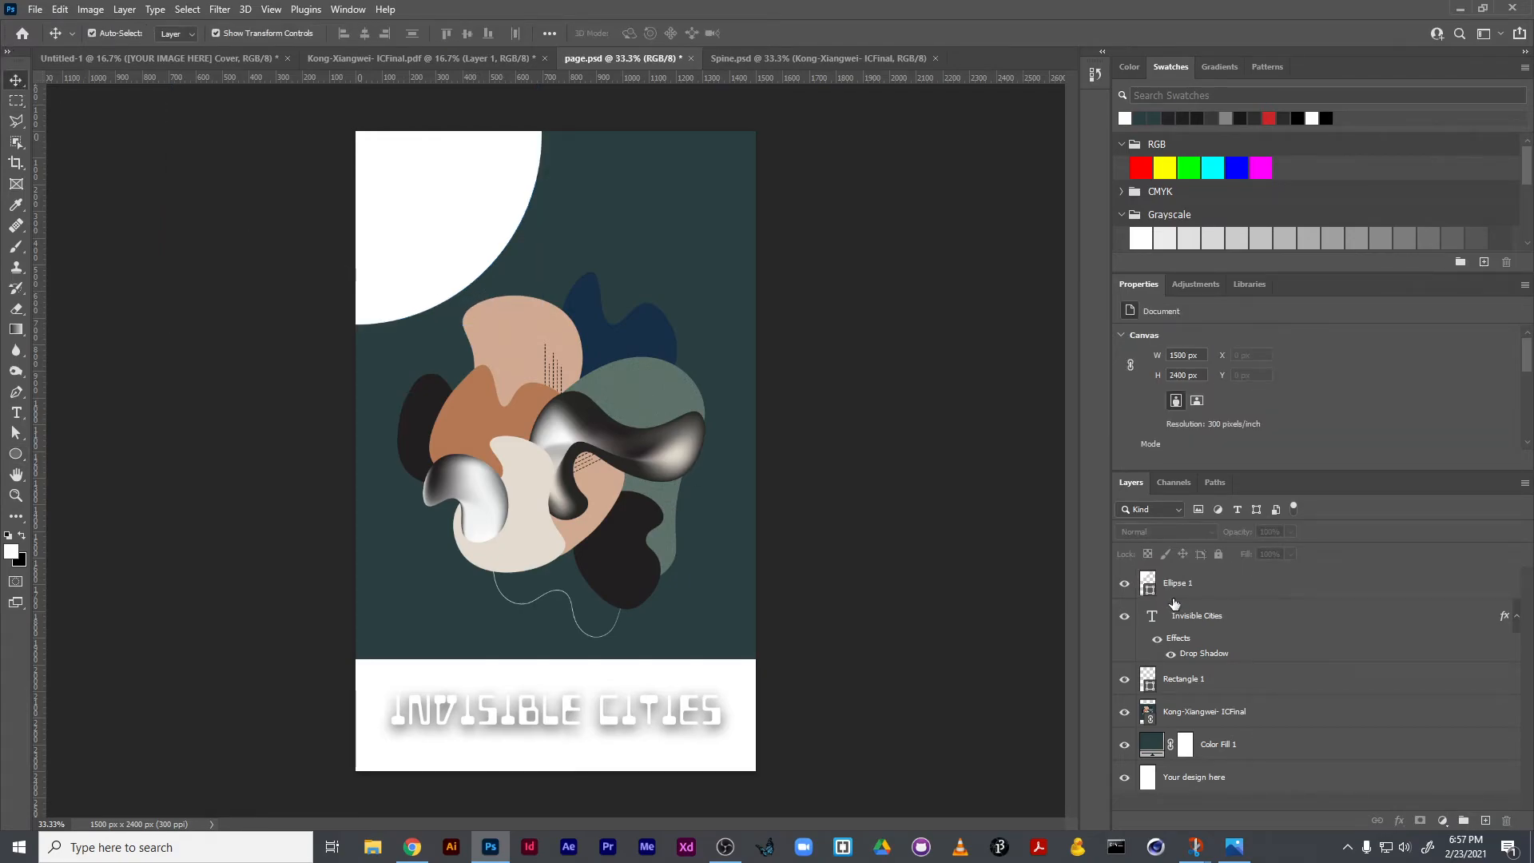
# Set the "Invisible Cities" title's font to Bahnschrift Regular and its tracking to 194
pyautogui.doubleClick(1142, 622)
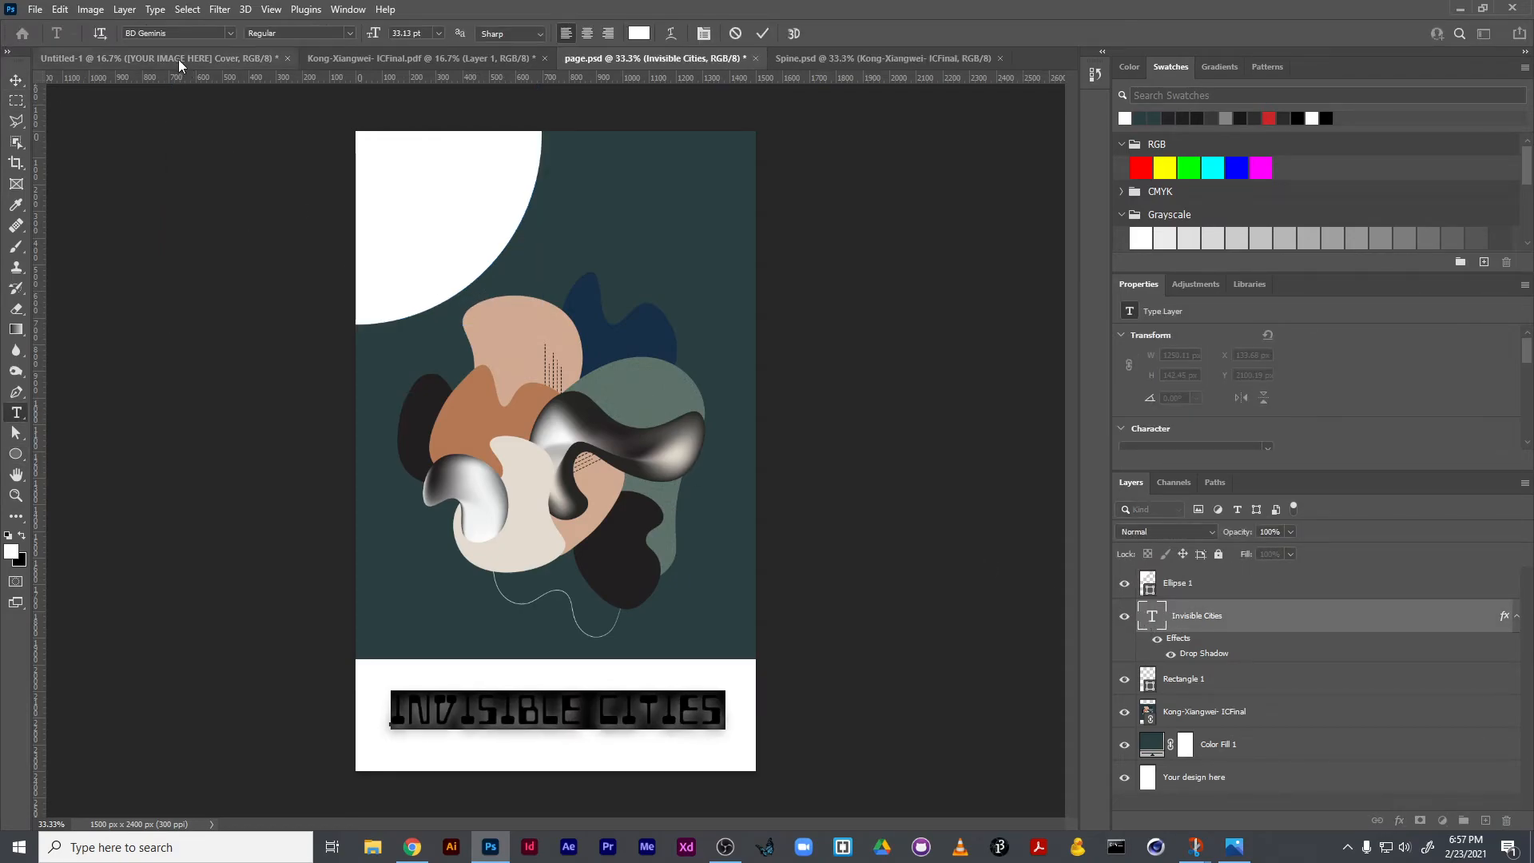
pyautogui.click(229, 33)
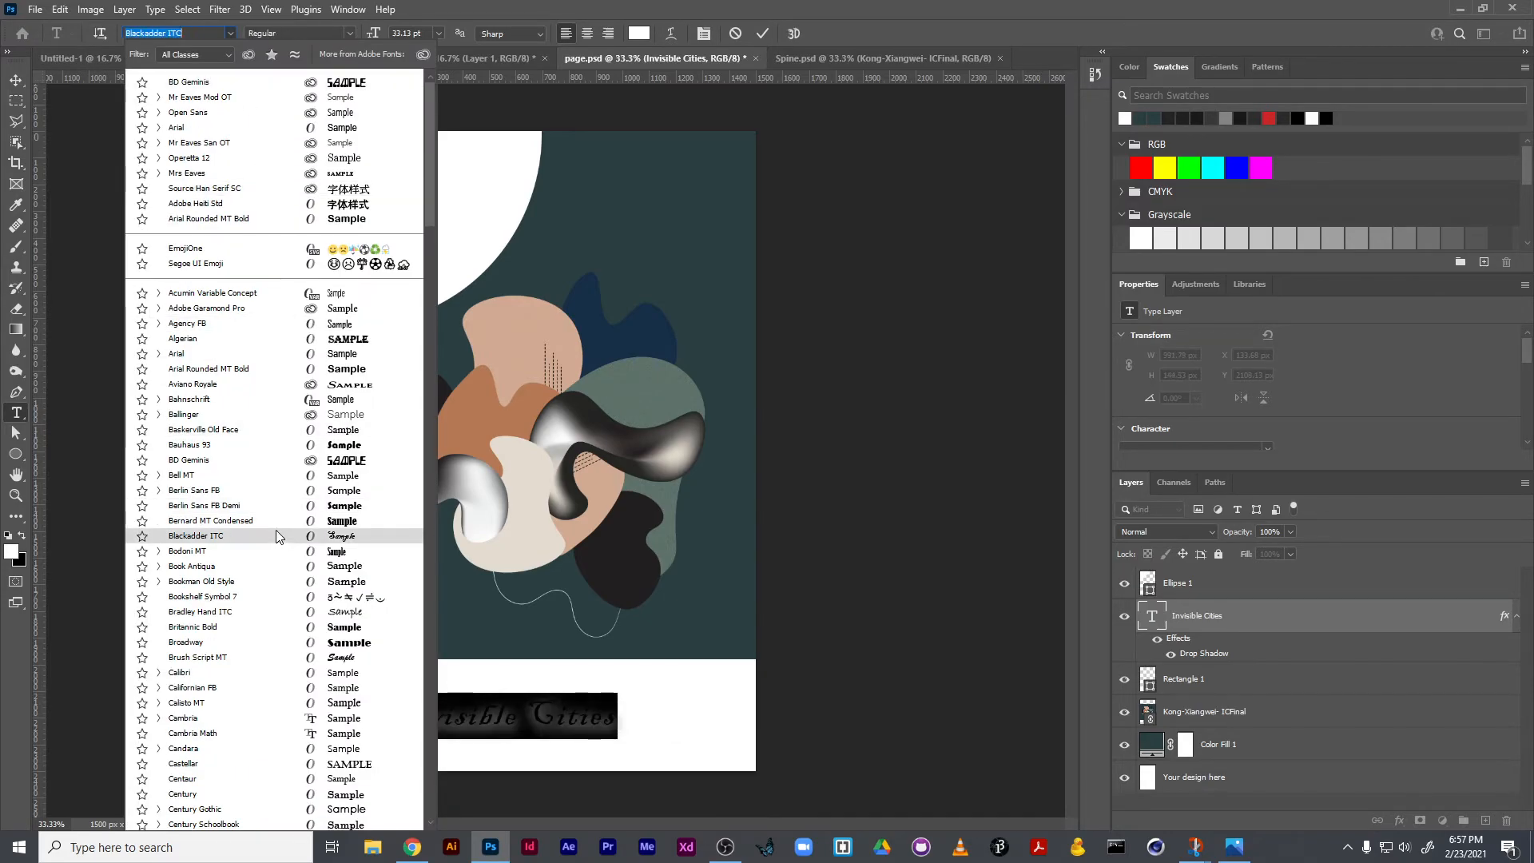
pyautogui.click(275, 399)
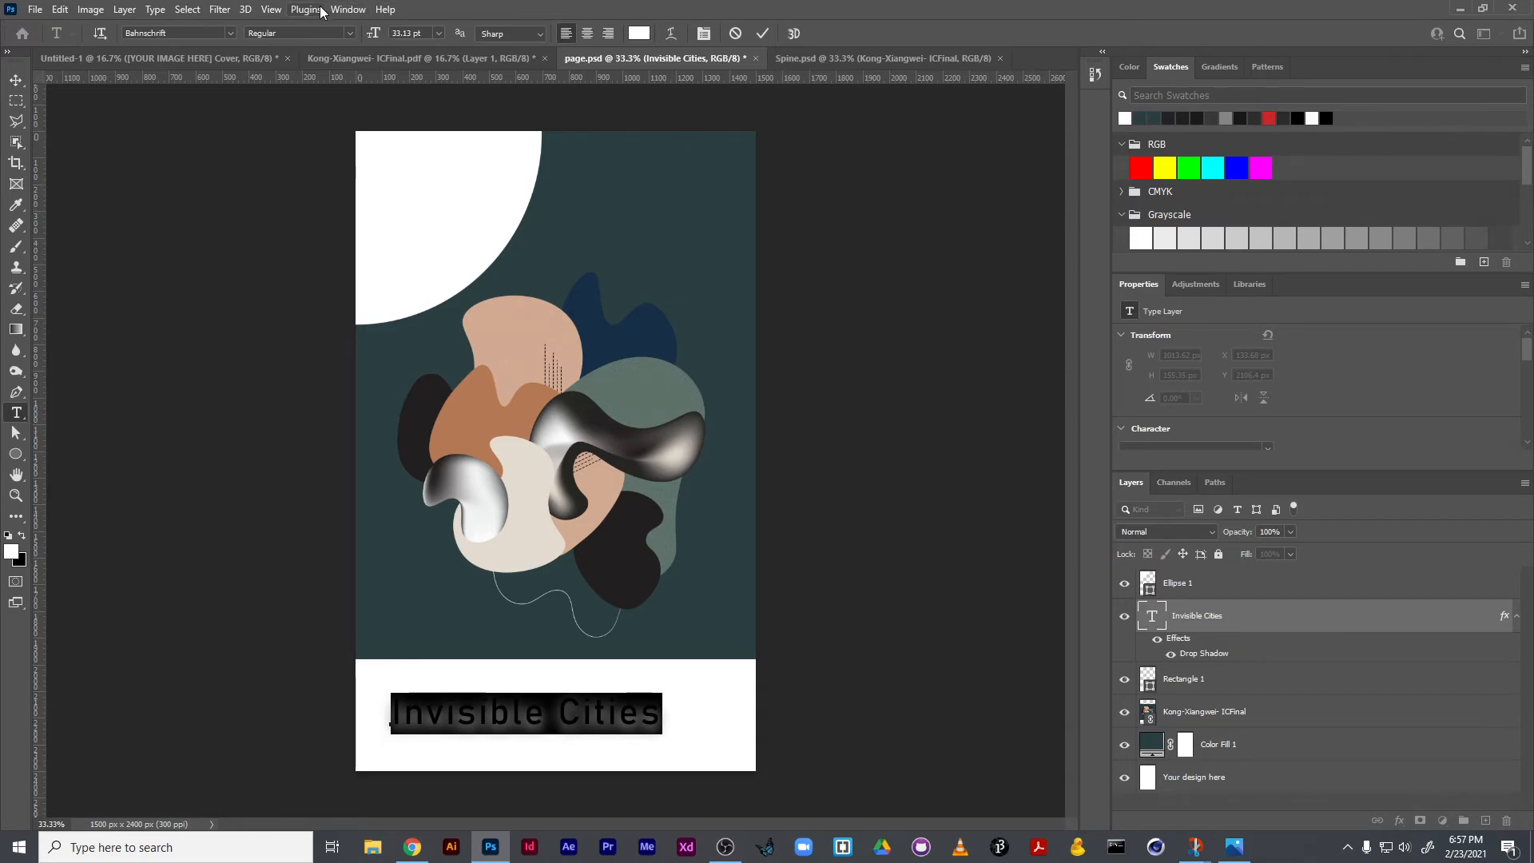
pyautogui.click(345, 10)
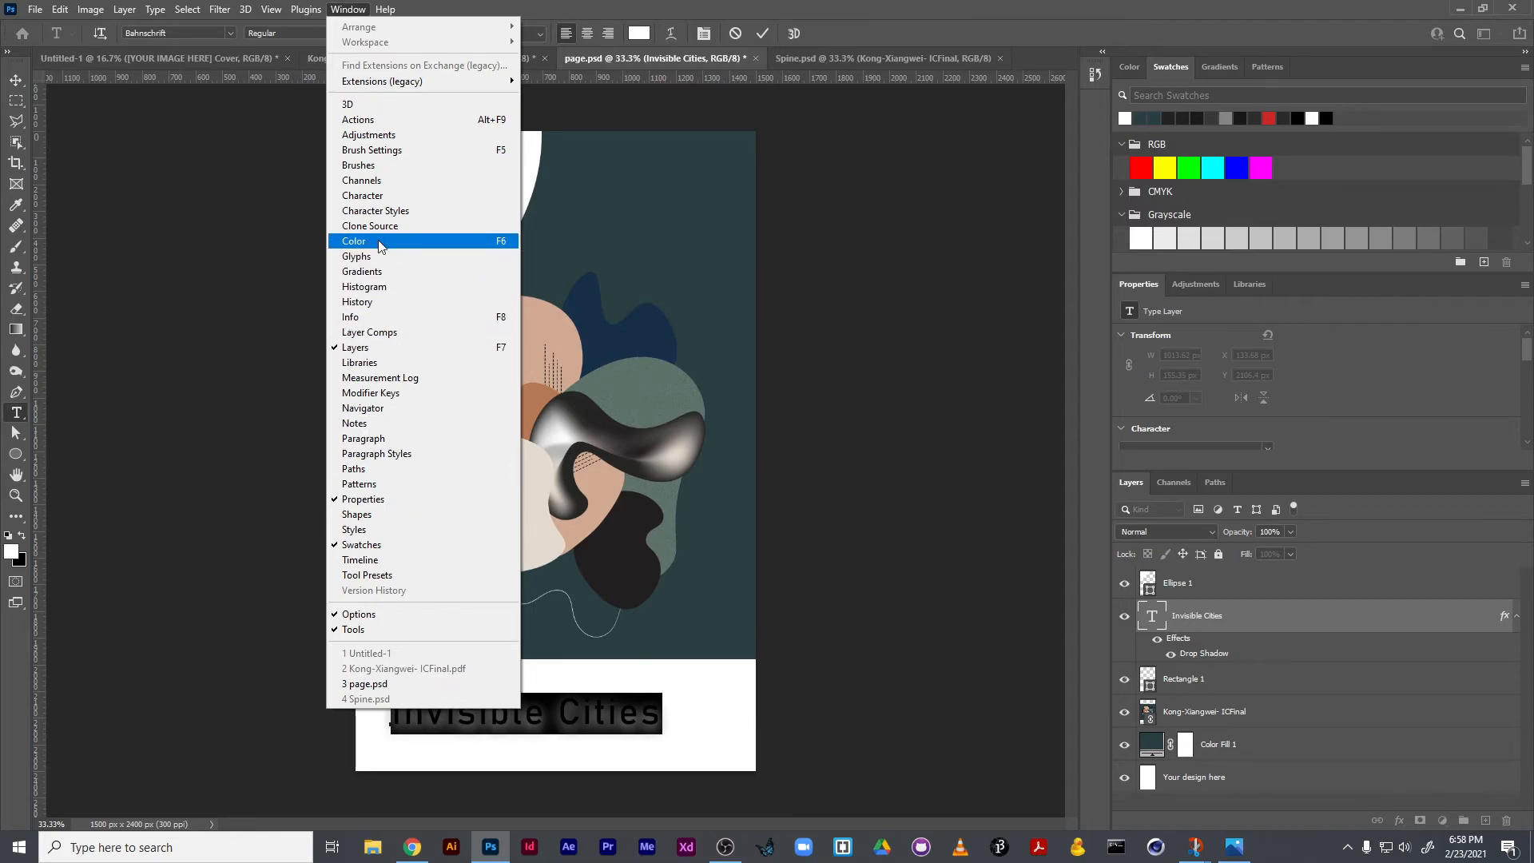
pyautogui.click(377, 197)
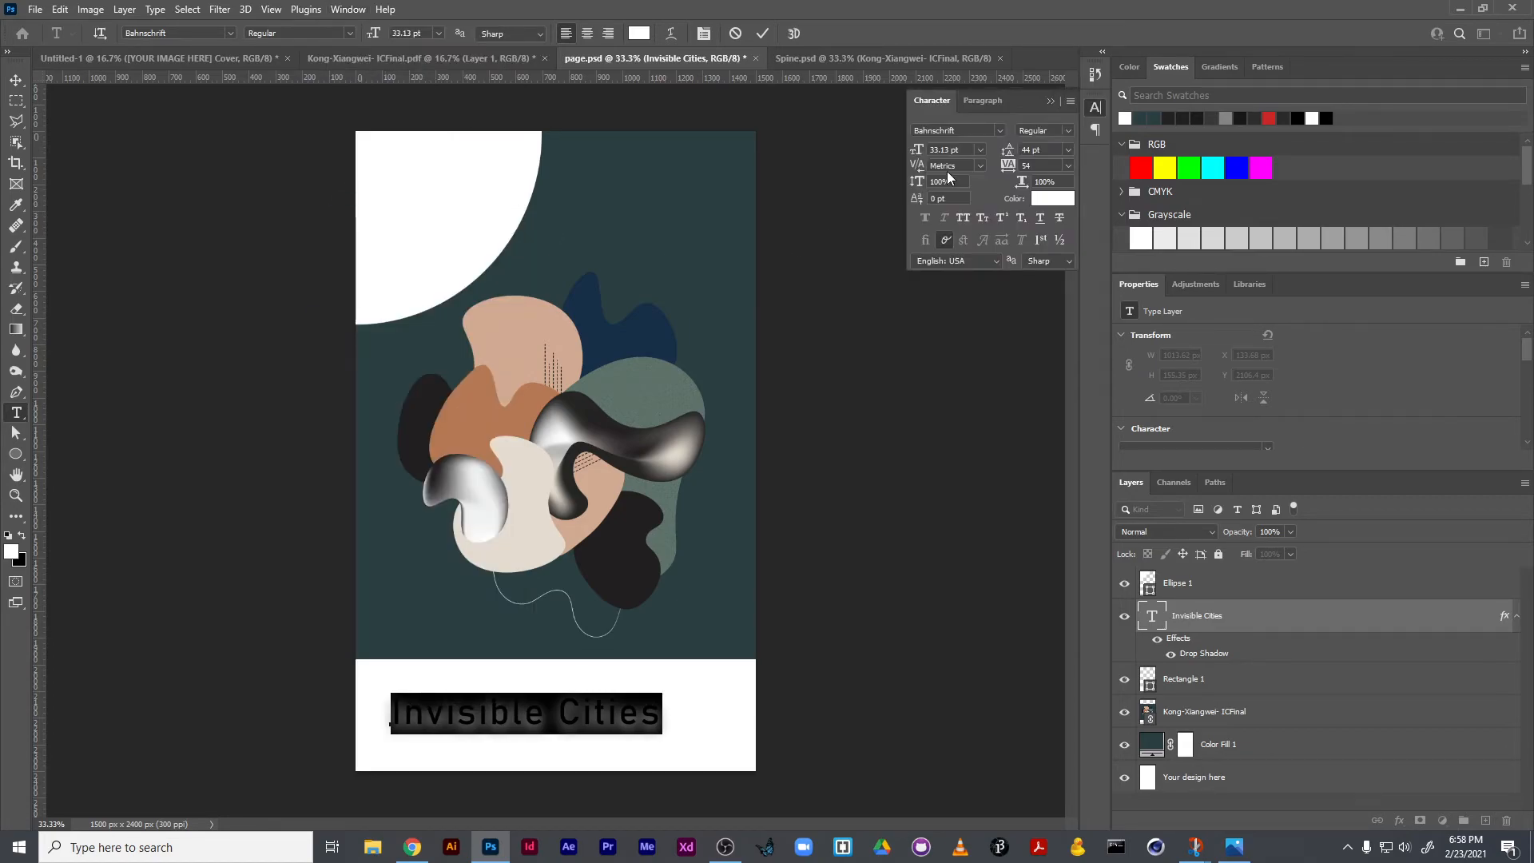
pyautogui.moveTo(1012, 165)
pyautogui.mouseDown()
pyautogui.moveTo(1035, 166)
pyautogui.moveTo(1016, 169)
pyautogui.mouseUp()
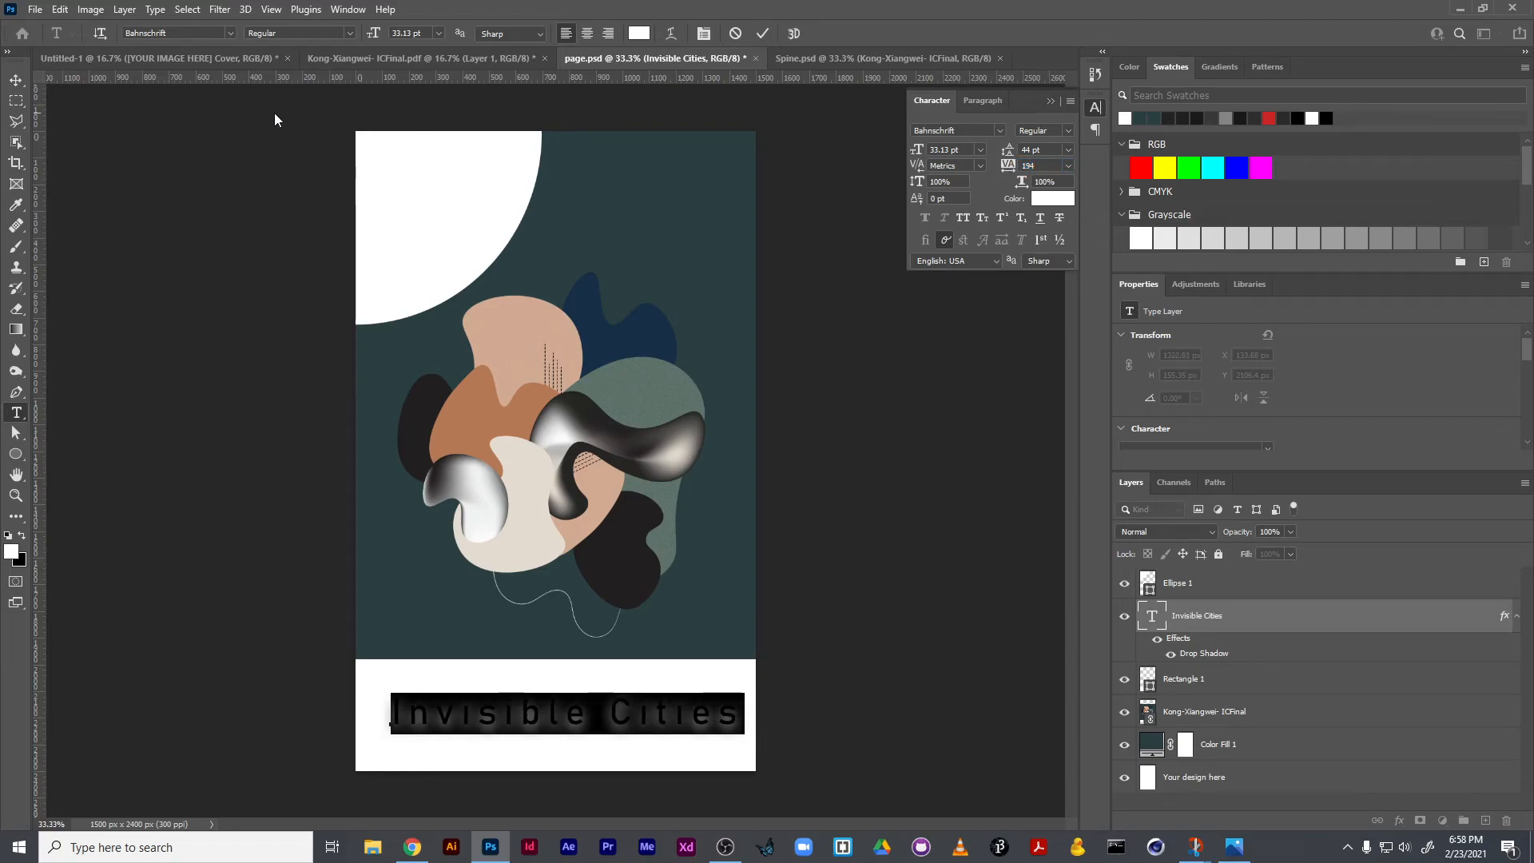
# Recenter the title within the white band, then save the cover contents and return to the book mockup
pyautogui.click(16, 81)
pyautogui.moveTo(508, 725); pyautogui.dragTo(498, 717)
pyautogui.click(272, 648)
pyautogui.hotkey('ctrl', 's')
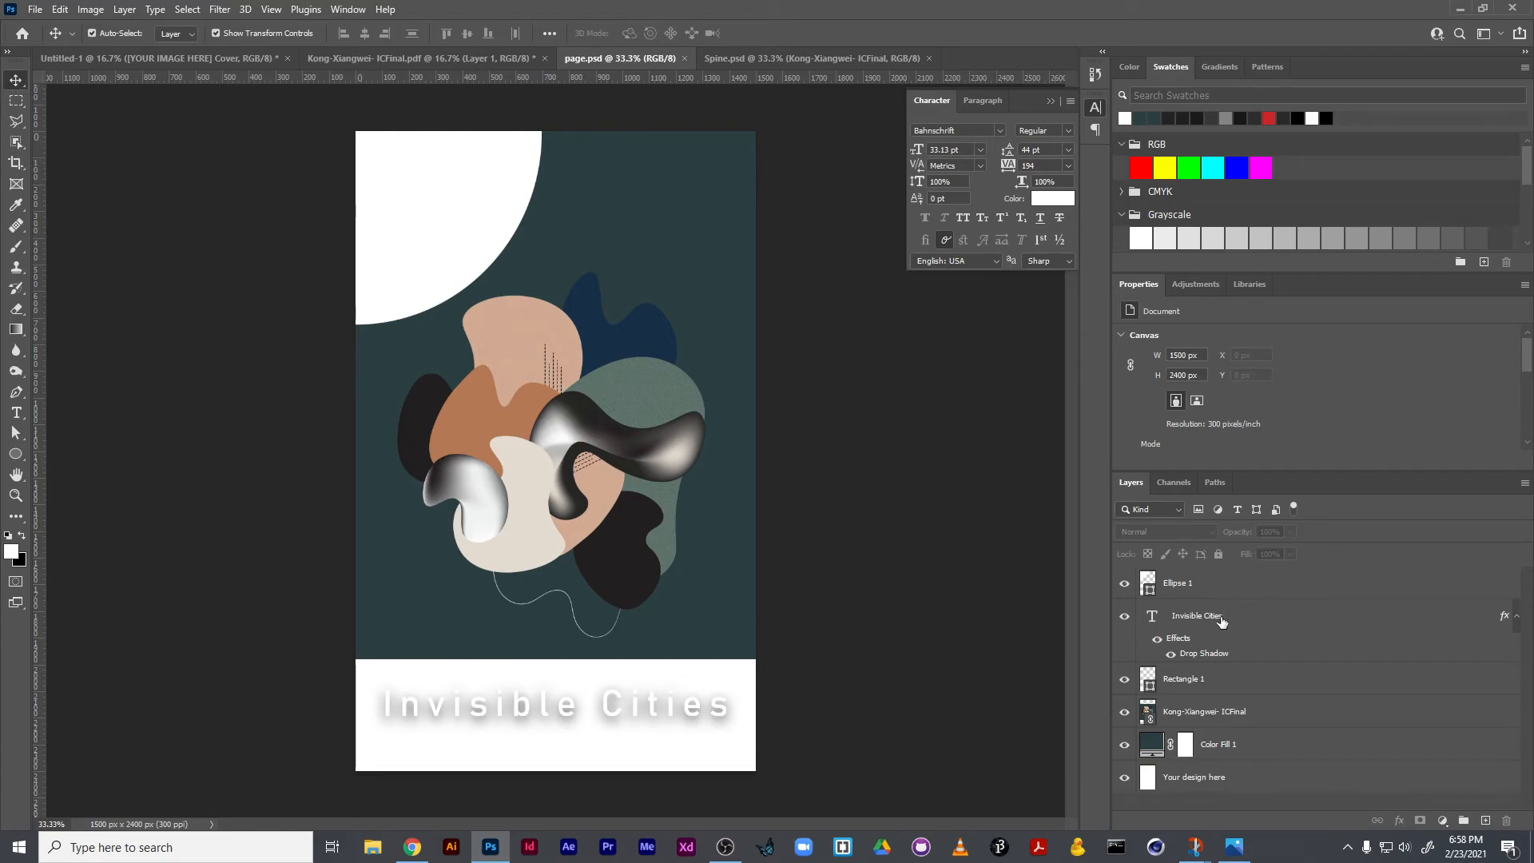
pyautogui.click(209, 59)
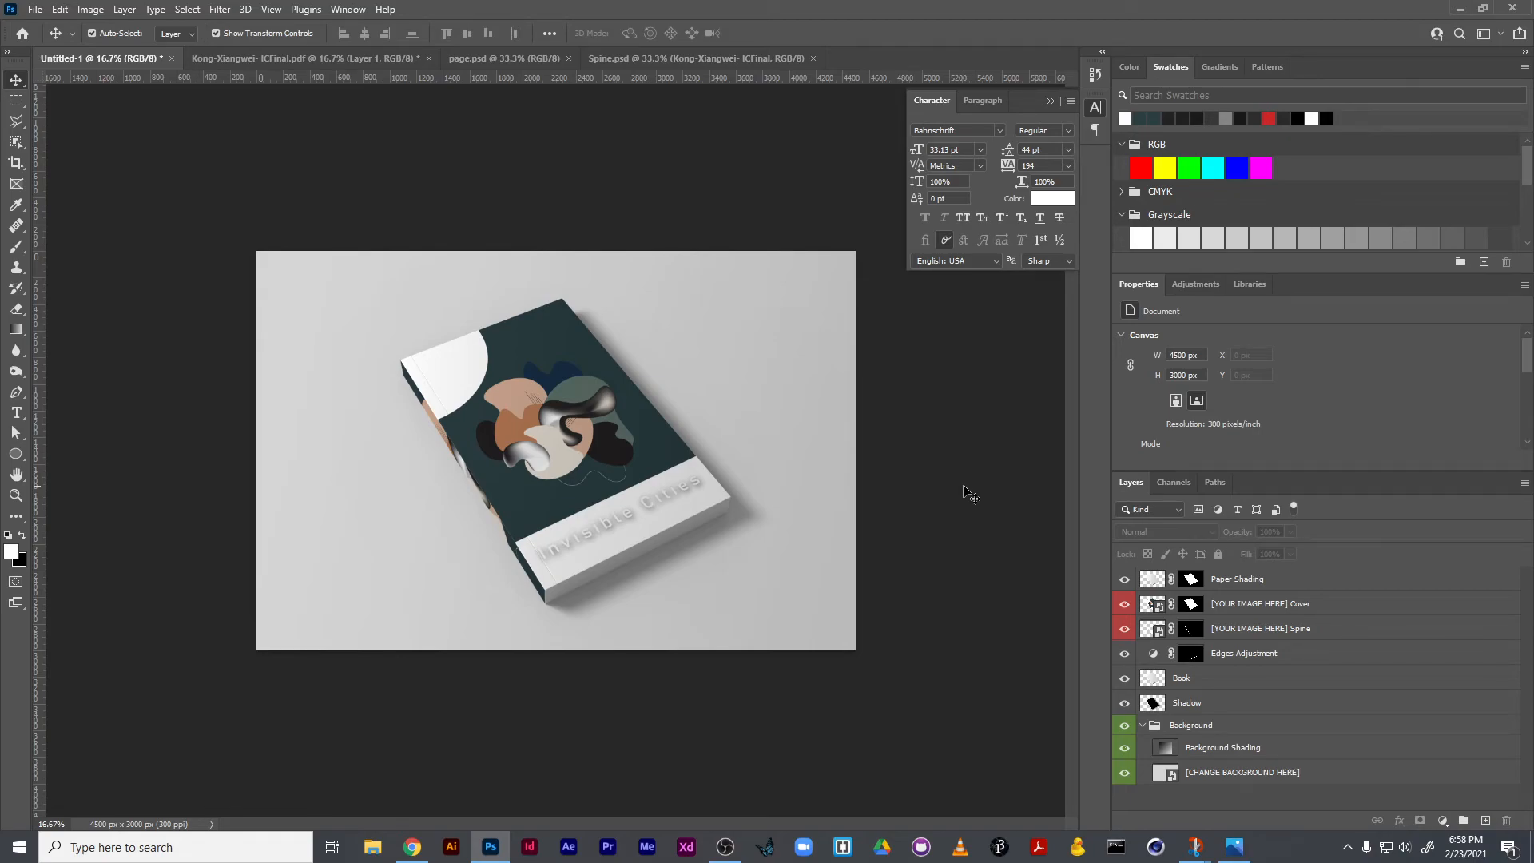
# Reopen the Cover smart object's contents, hide the title's layer effects, and change the title's color to black
pyautogui.doubleClick(1158, 603)
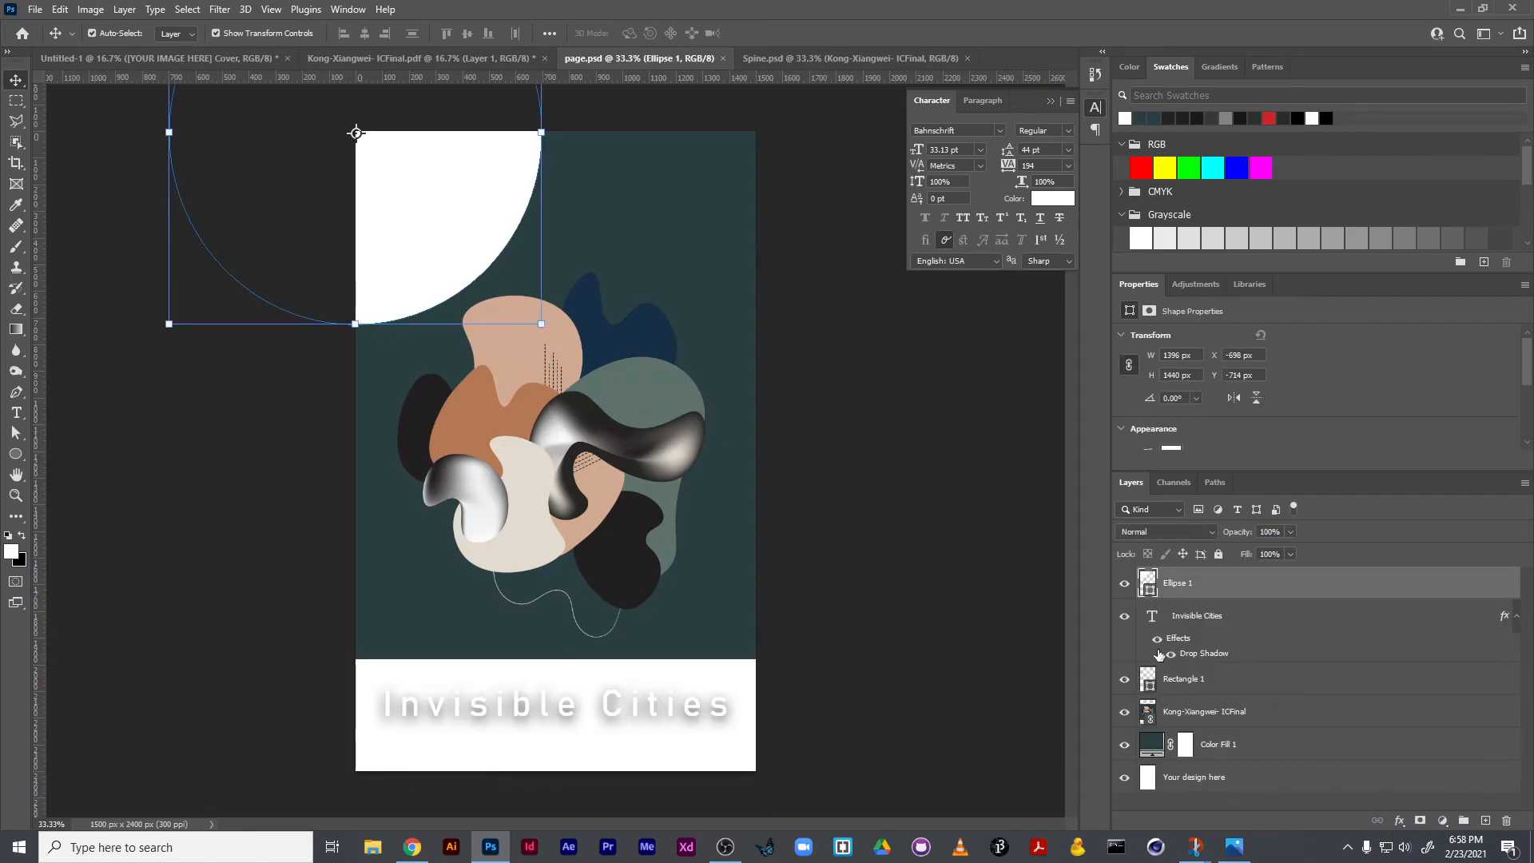
pyautogui.click(1157, 640)
pyautogui.click(1150, 619)
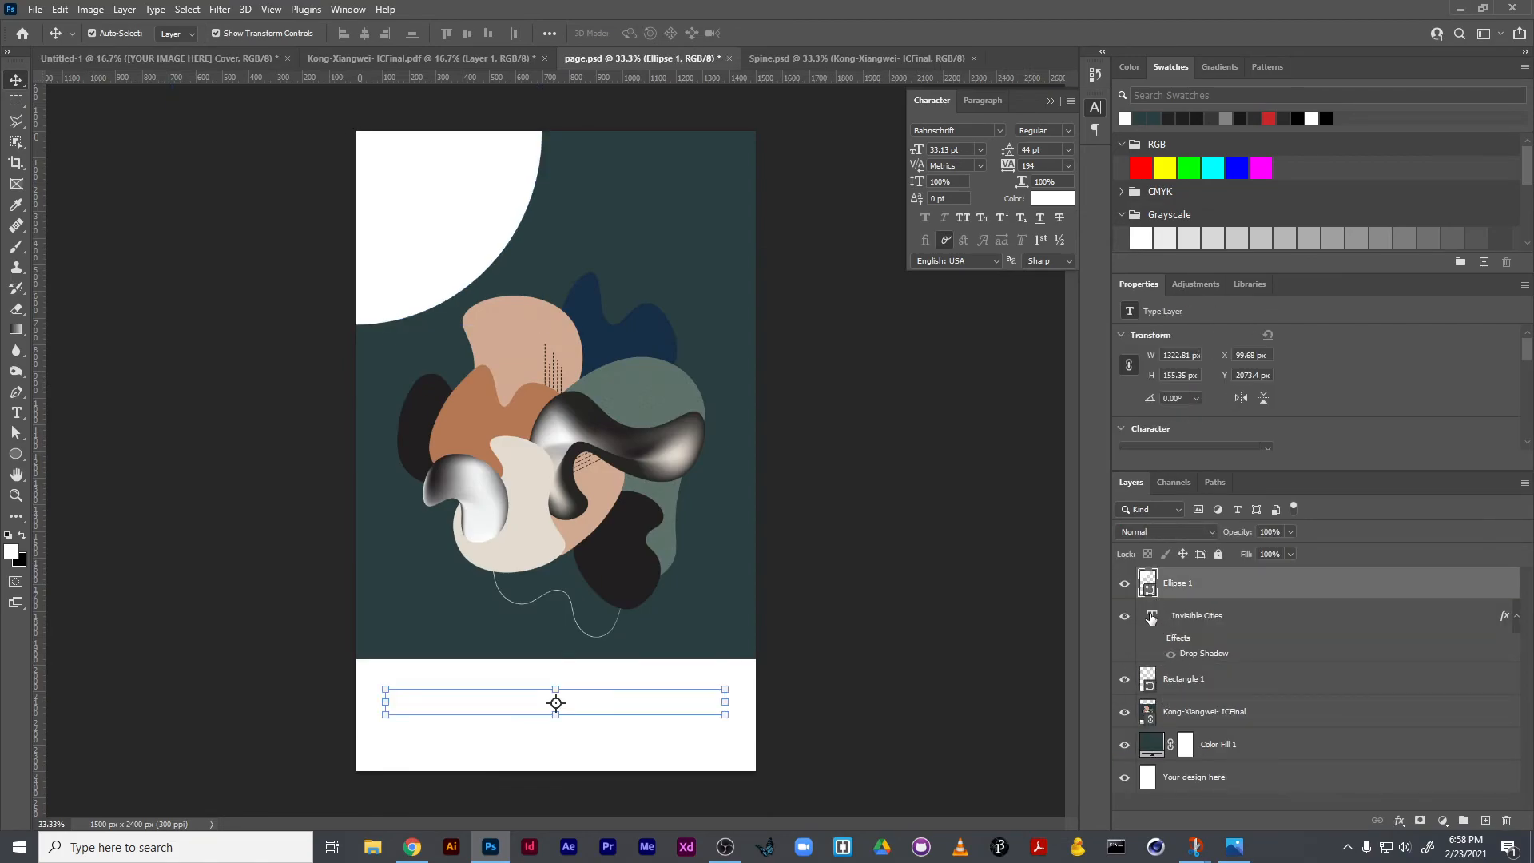
pyautogui.click(1057, 202)
pyautogui.moveTo(711, 434); pyautogui.dragTo(577, 607)
pyautogui.click(927, 375)
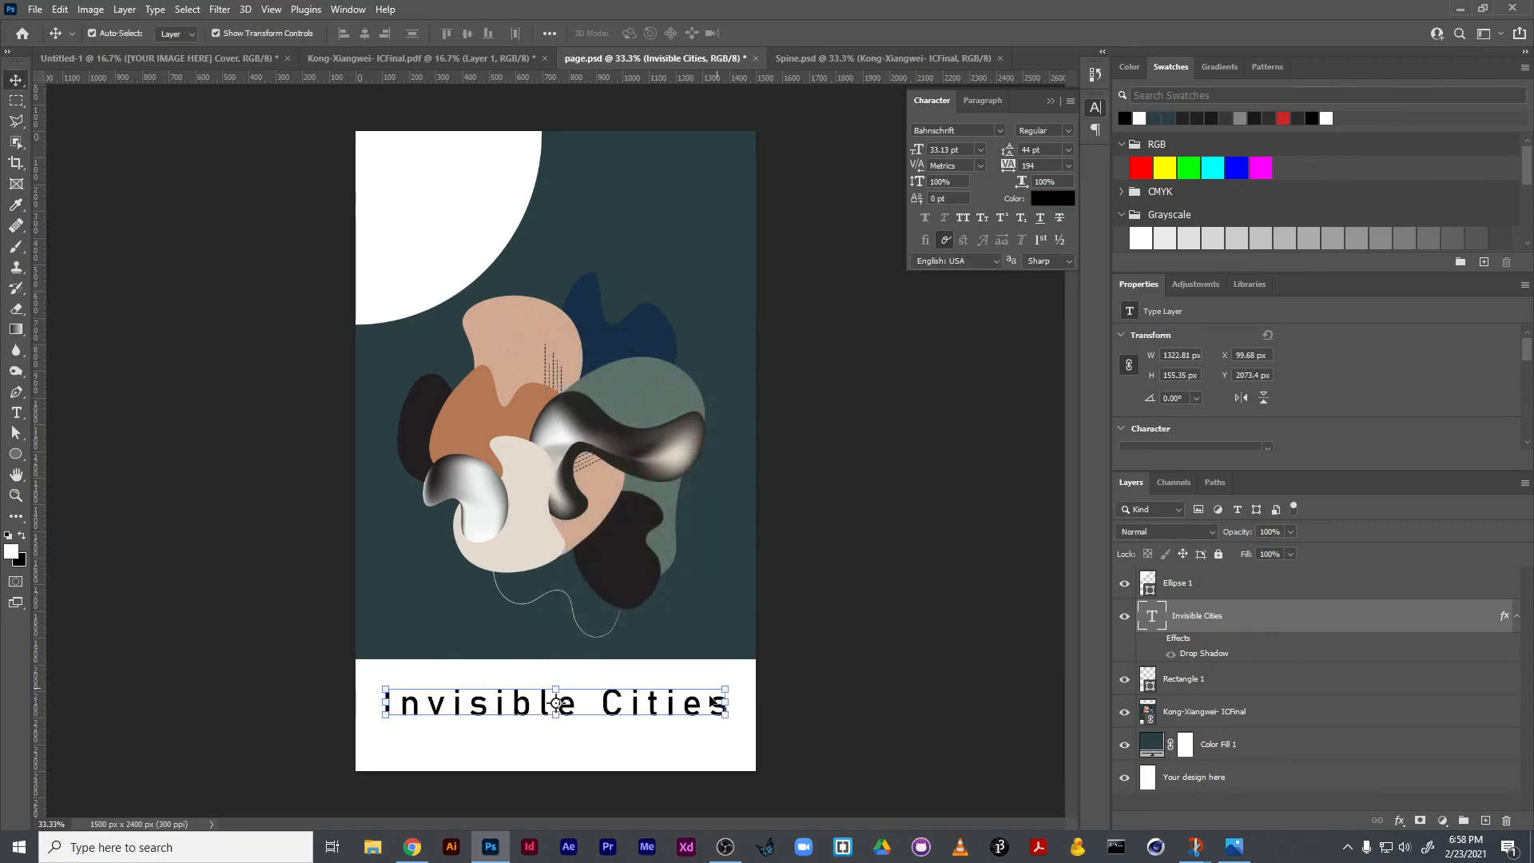
# Move the title slightly down to center it vertically in the white band, then save the cover contents and return to the book mockup
pyautogui.moveTo(687, 710); pyautogui.dragTo(692, 721)
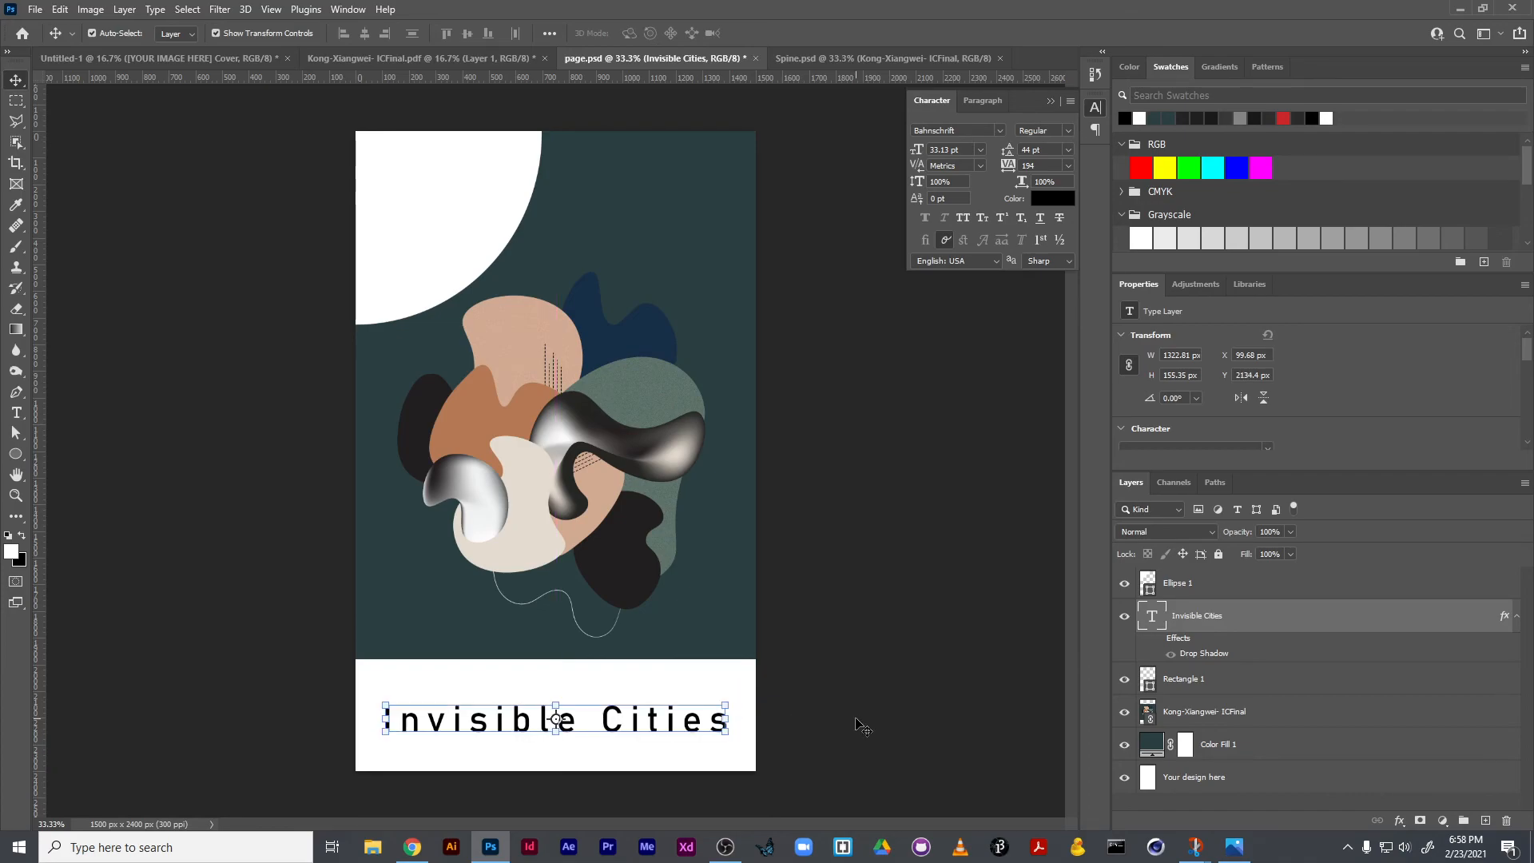
pyautogui.hotkey('ctrl', 's')
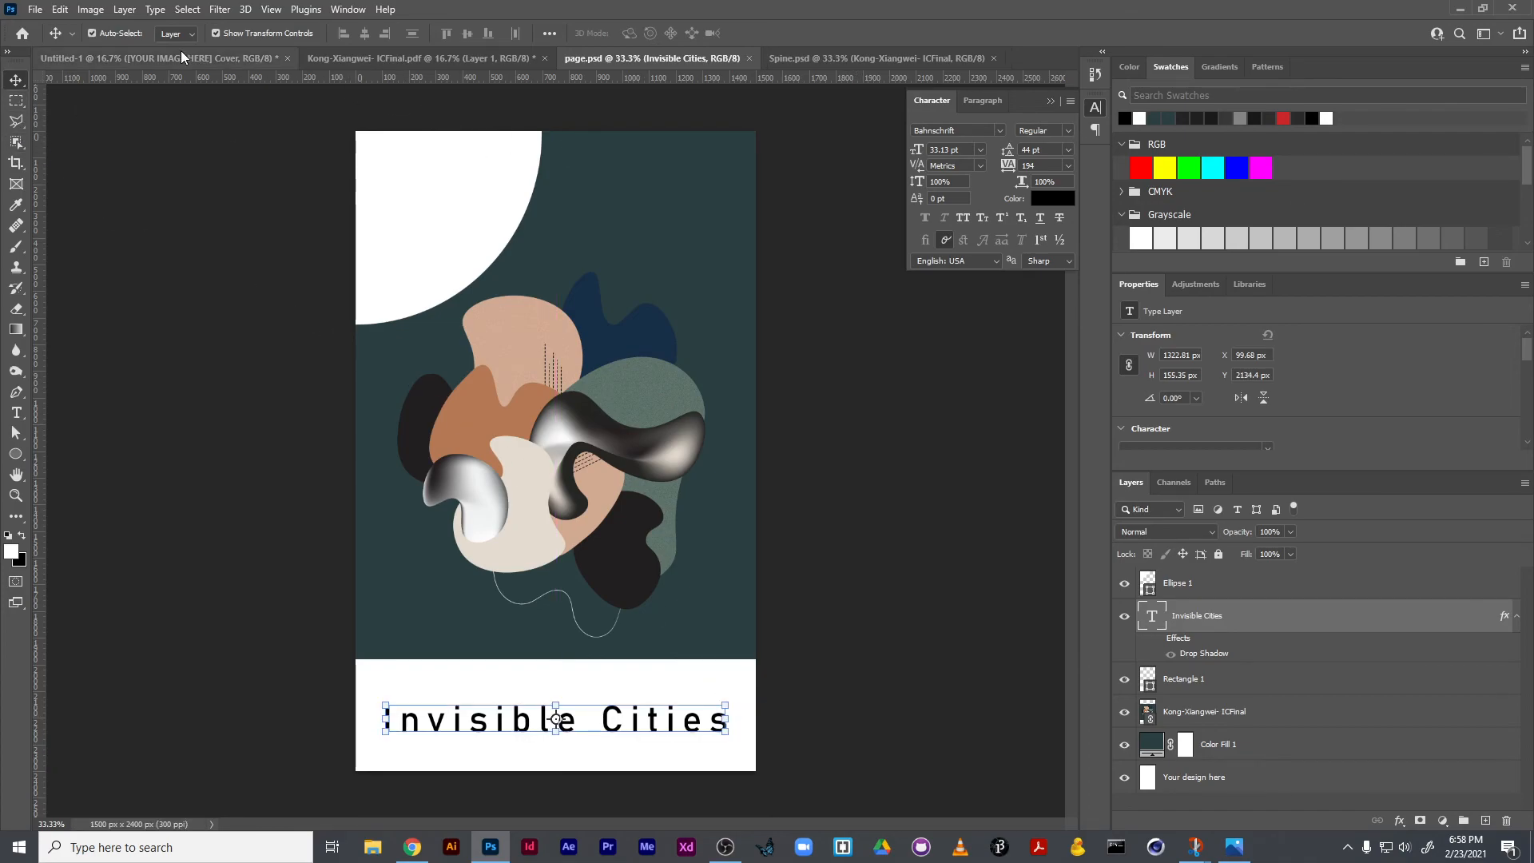
pyautogui.click(144, 58)
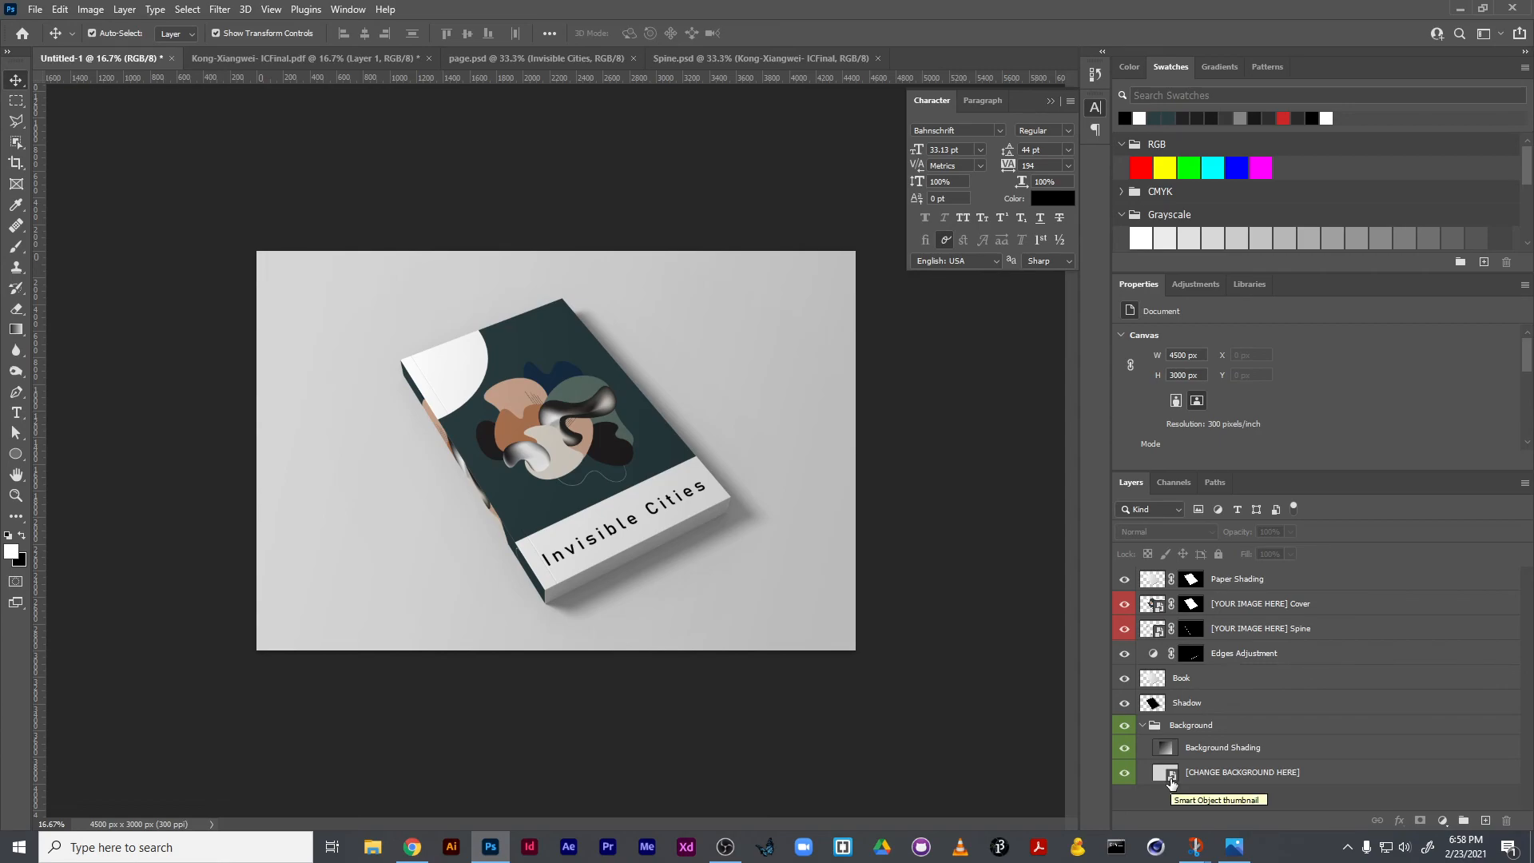
# Open the mockup's background smart object contents and add a Solid Color fill layer in salmon red cb6a6a
pyautogui.doubleClick(1171, 777)
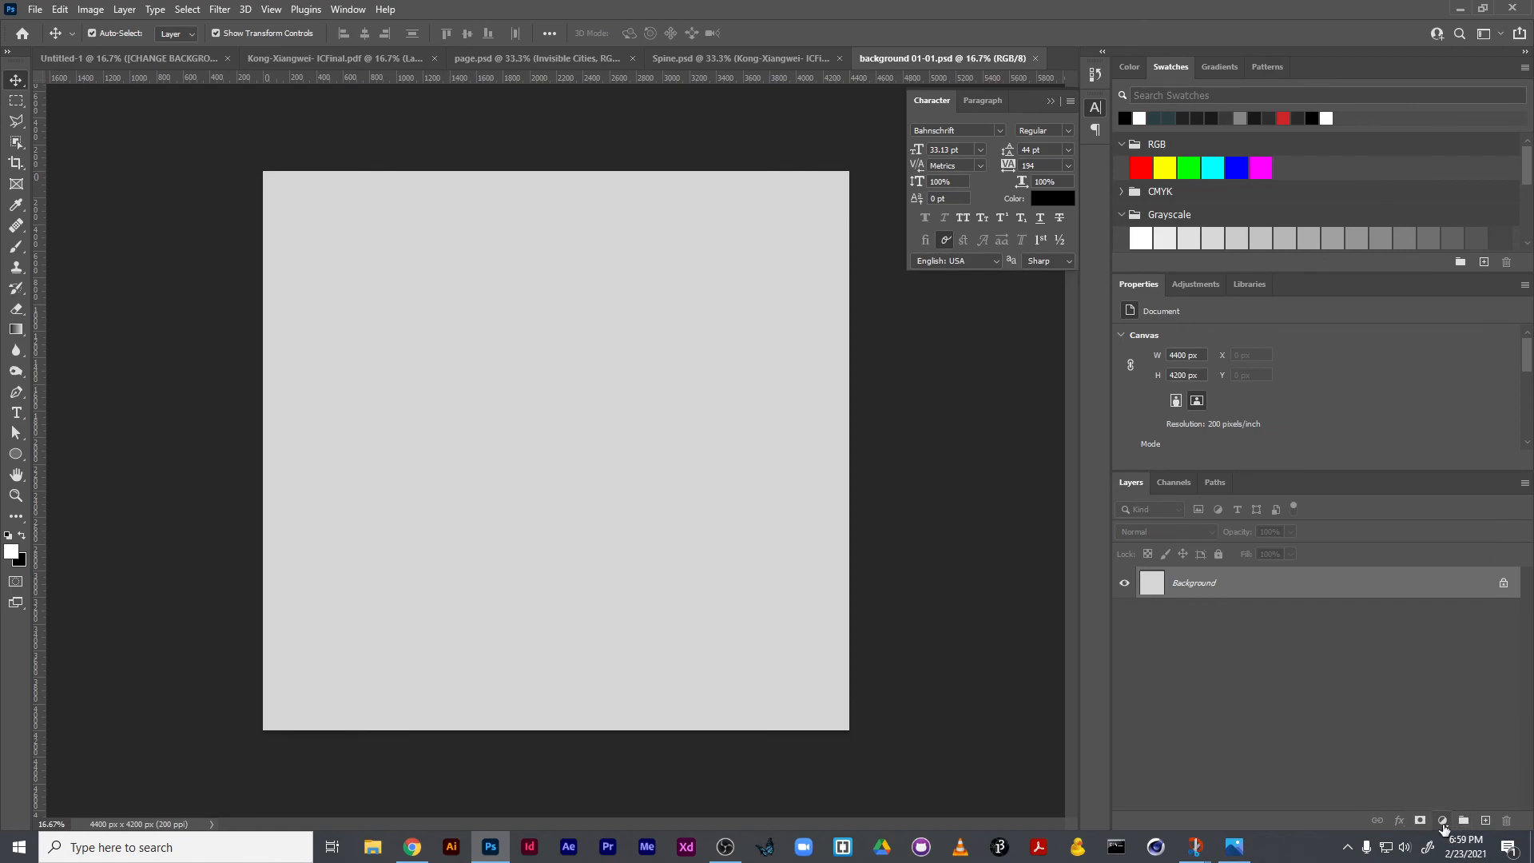
pyautogui.click(1443, 822)
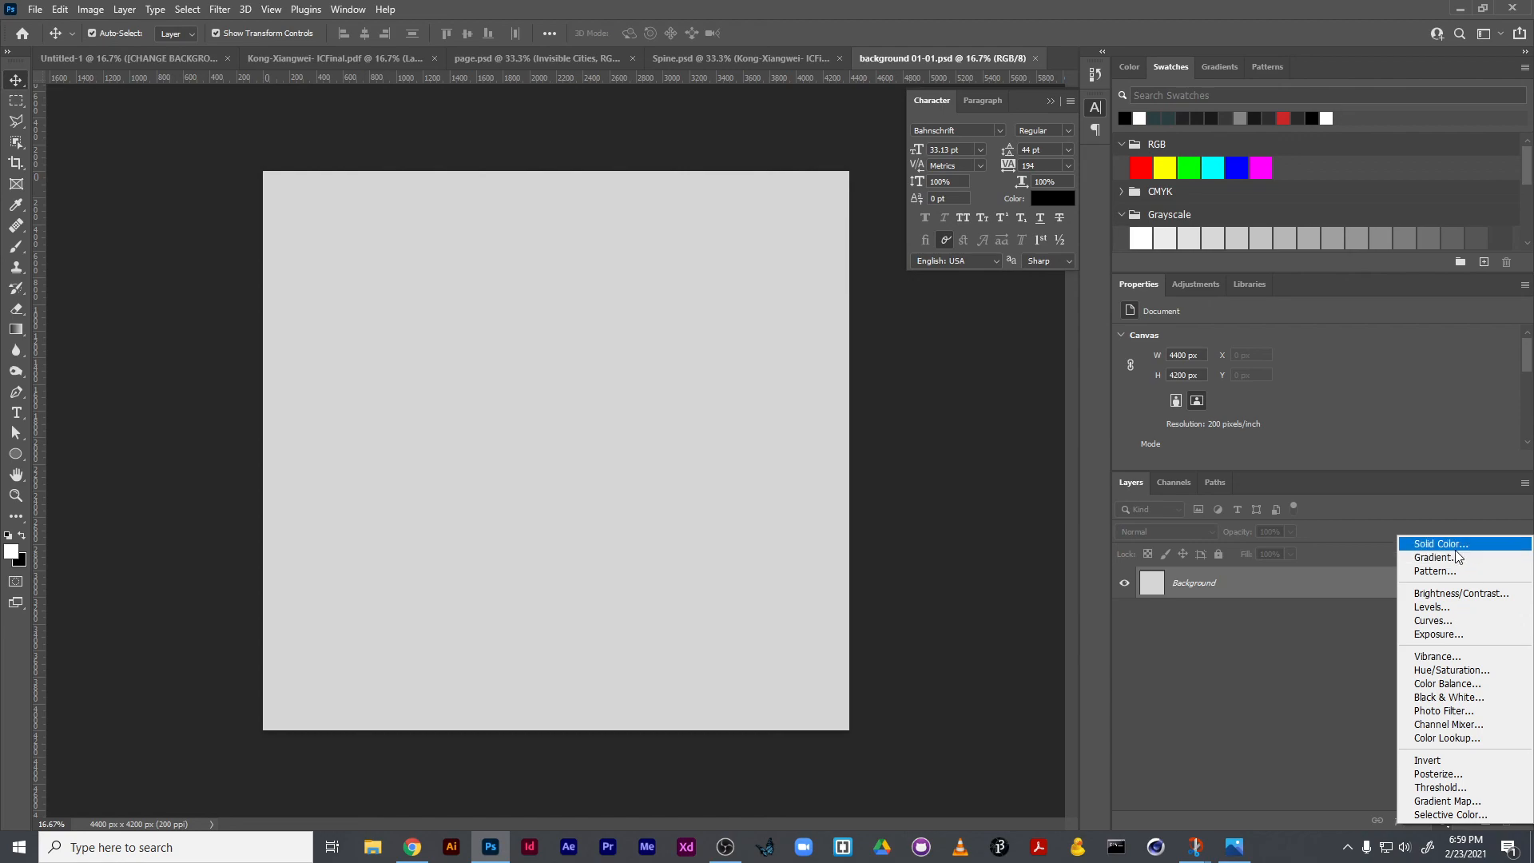
pyautogui.click(1440, 543)
pyautogui.click(719, 409)
pyautogui.moveTo(718, 409)
pyautogui.mouseDown()
pyautogui.moveTo(637, 445)
pyautogui.moveTo(662, 423)
pyautogui.mouseUp()
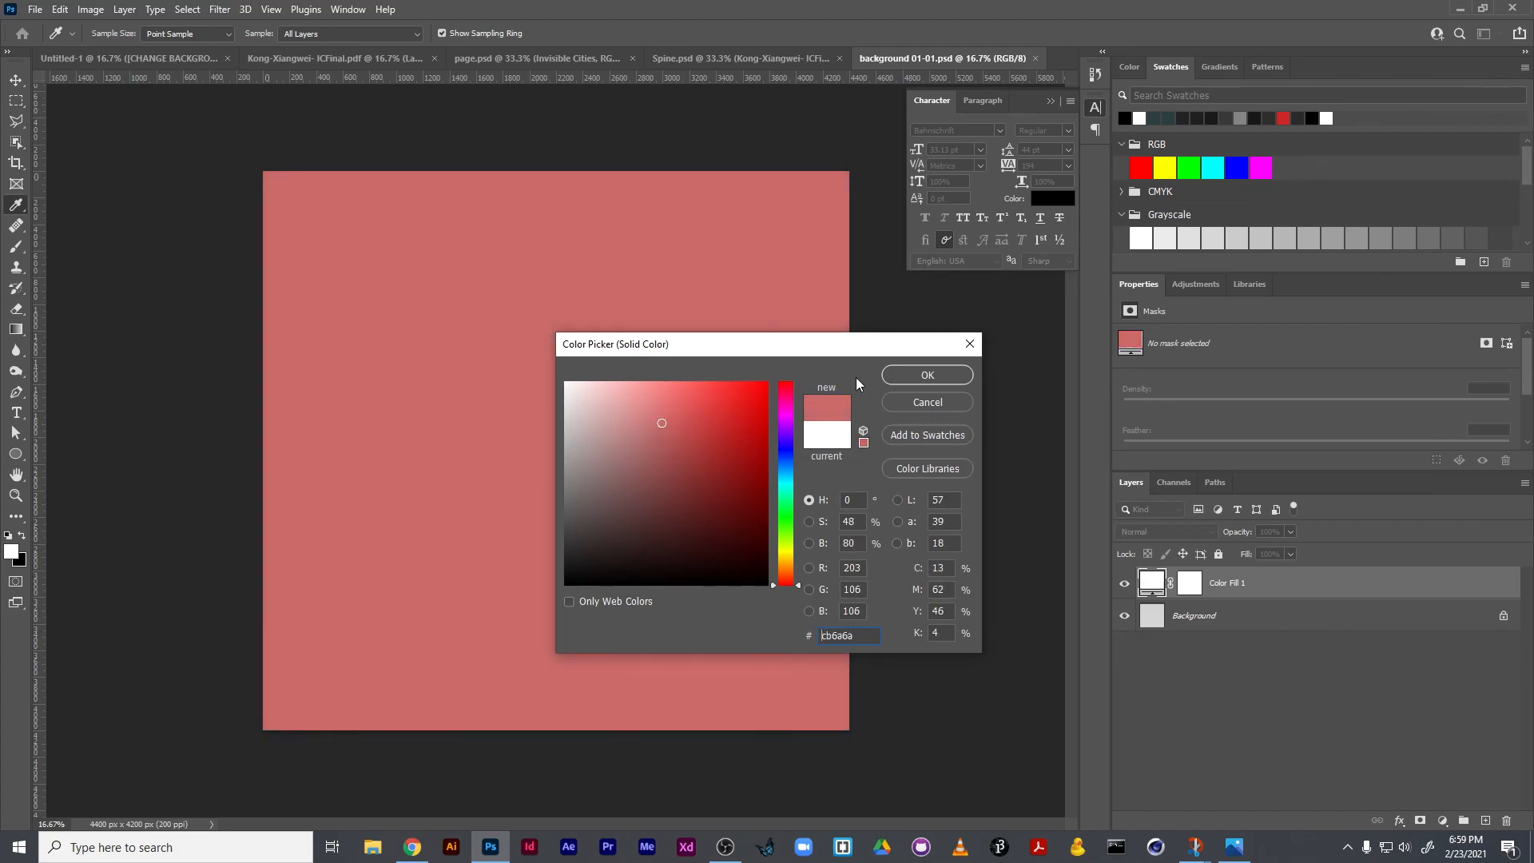
pyautogui.click(924, 375)
# Save the background contents and return to the book mockup
pyautogui.hotkey('ctrl', 's')
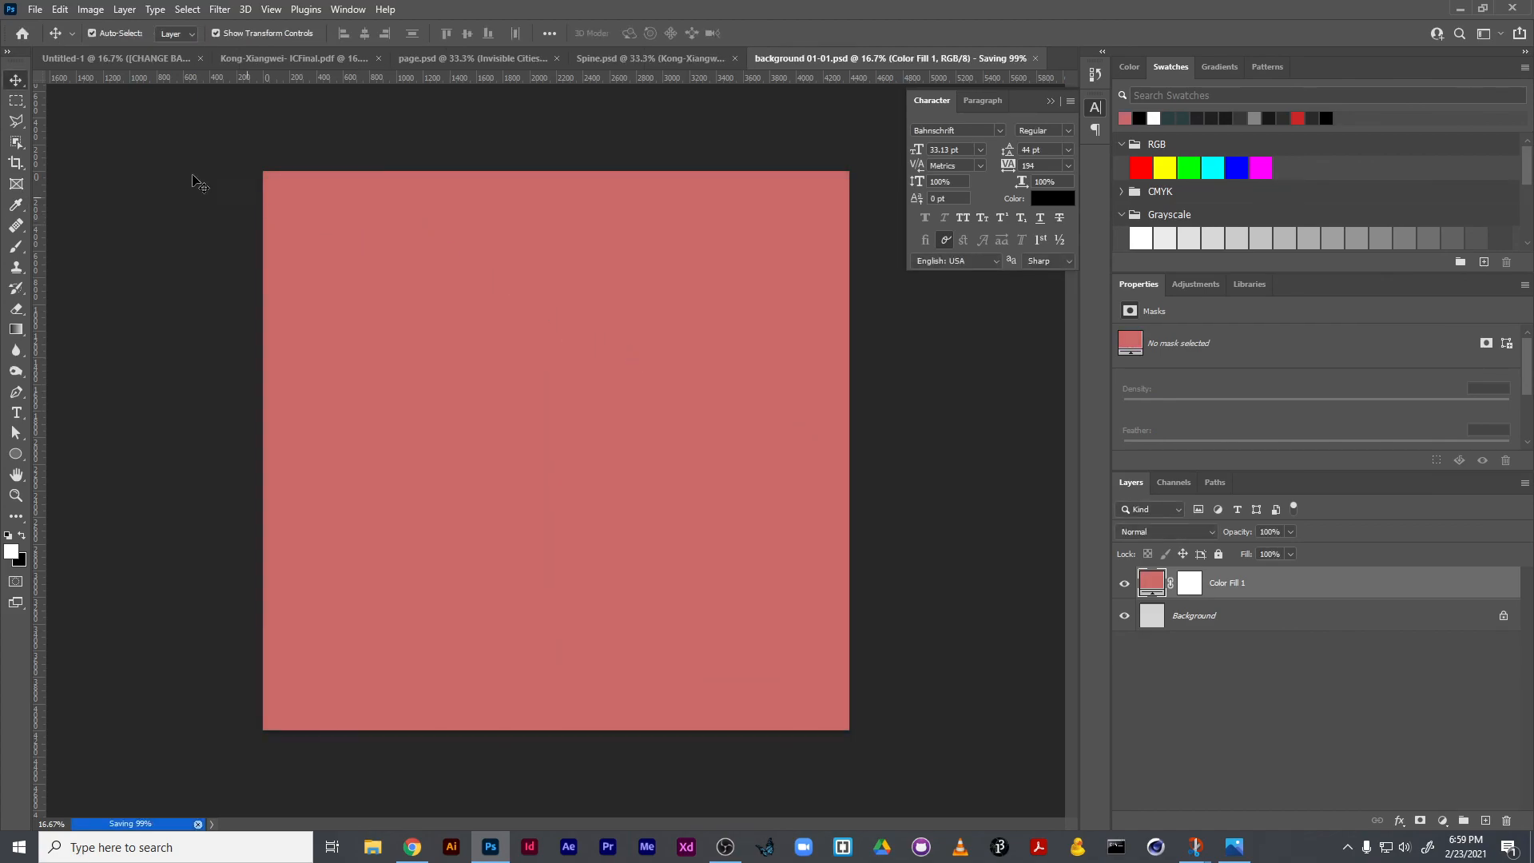
pyautogui.click(119, 58)
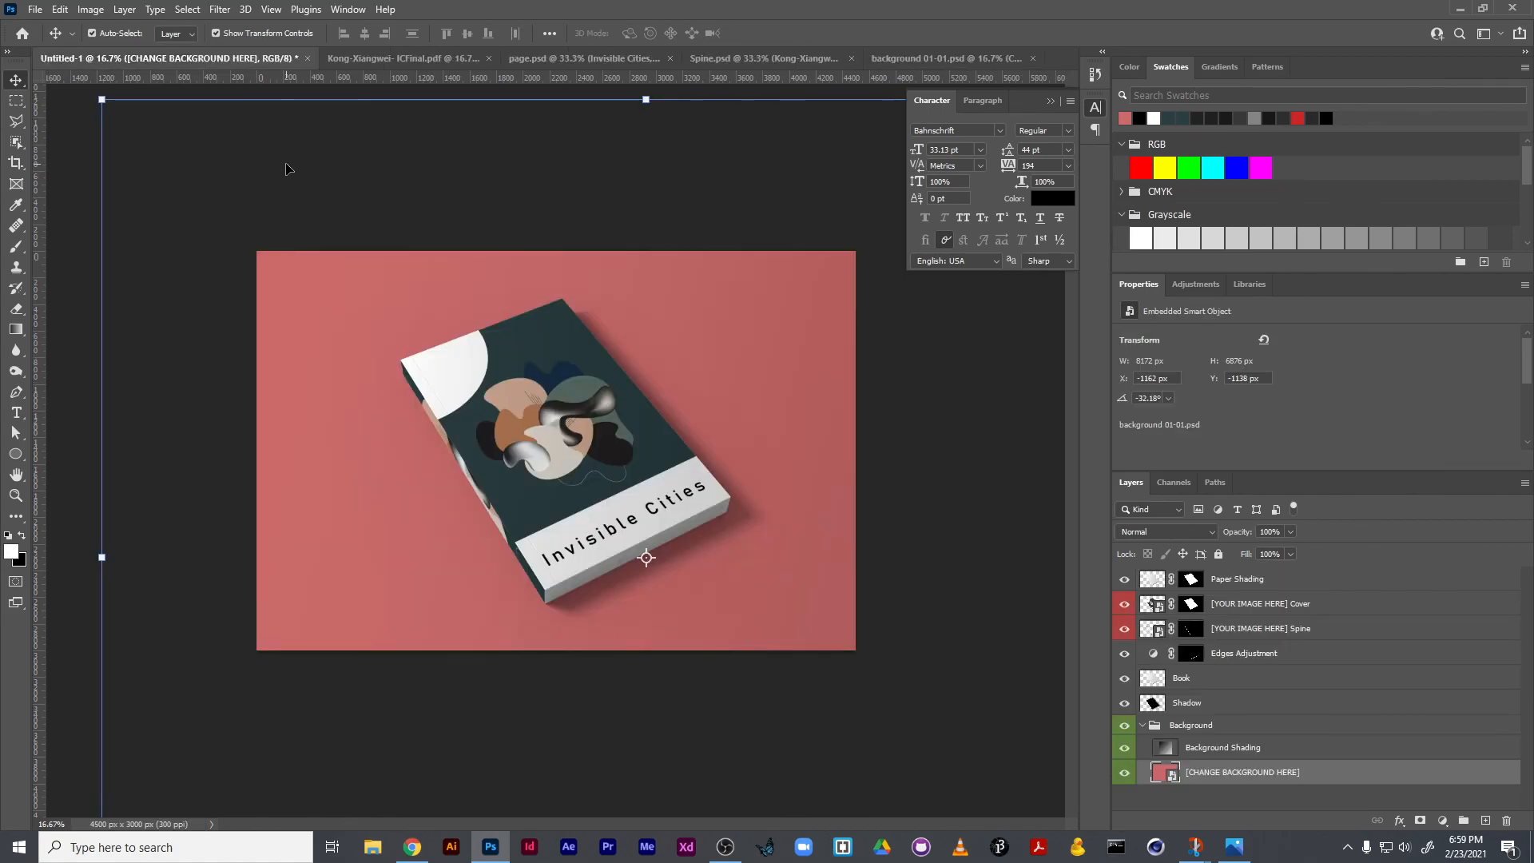